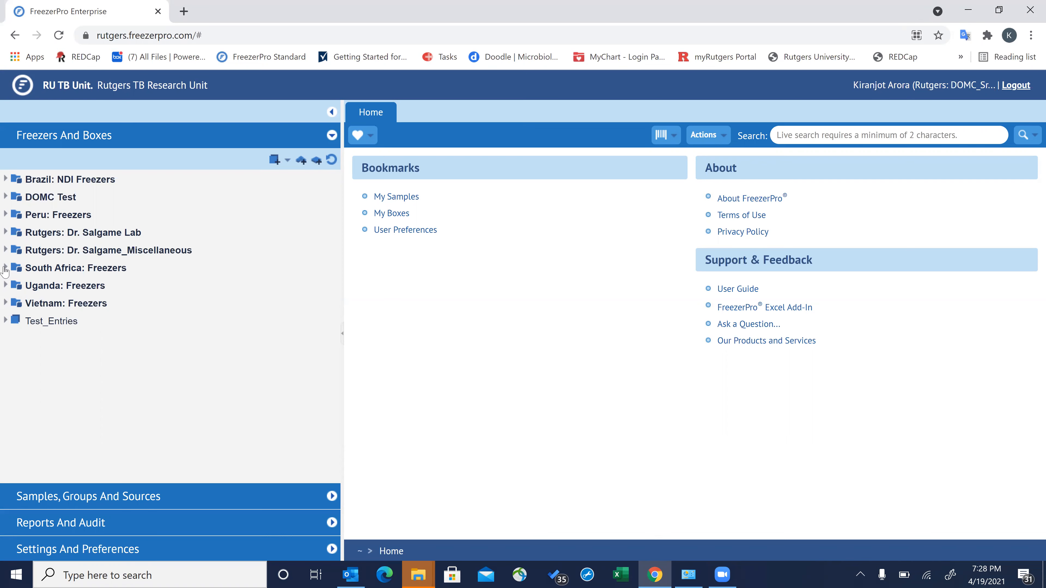
Step: Open Box 1 in Rack 1, Column 1 - Plasma, Section 1 - NOD of the Uganda: IBRH3AU-12 -80ULT freezer
click(5, 269)
click(5, 268)
click(5, 285)
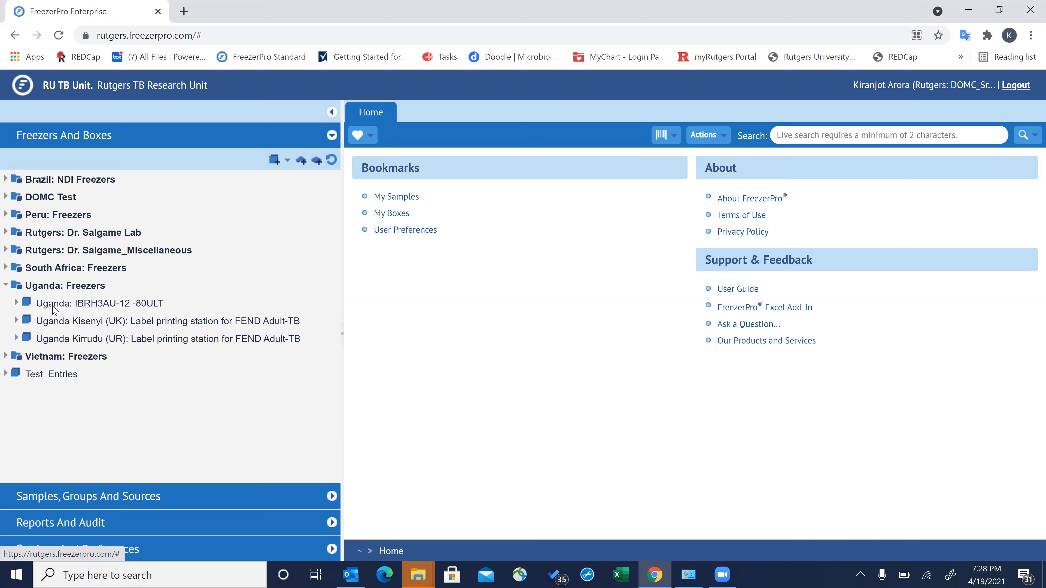
mouse_move(47, 309)
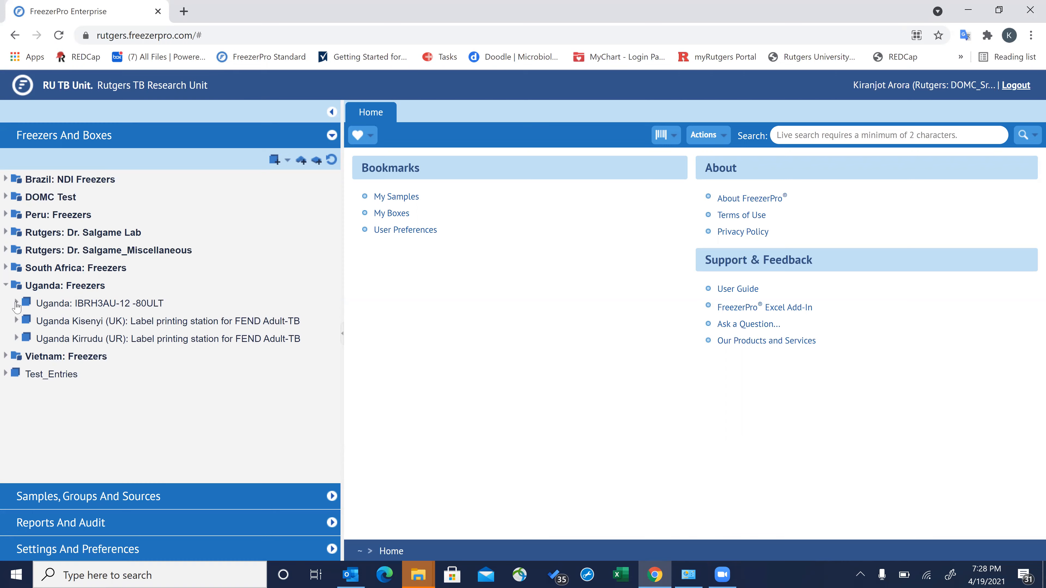
click(17, 305)
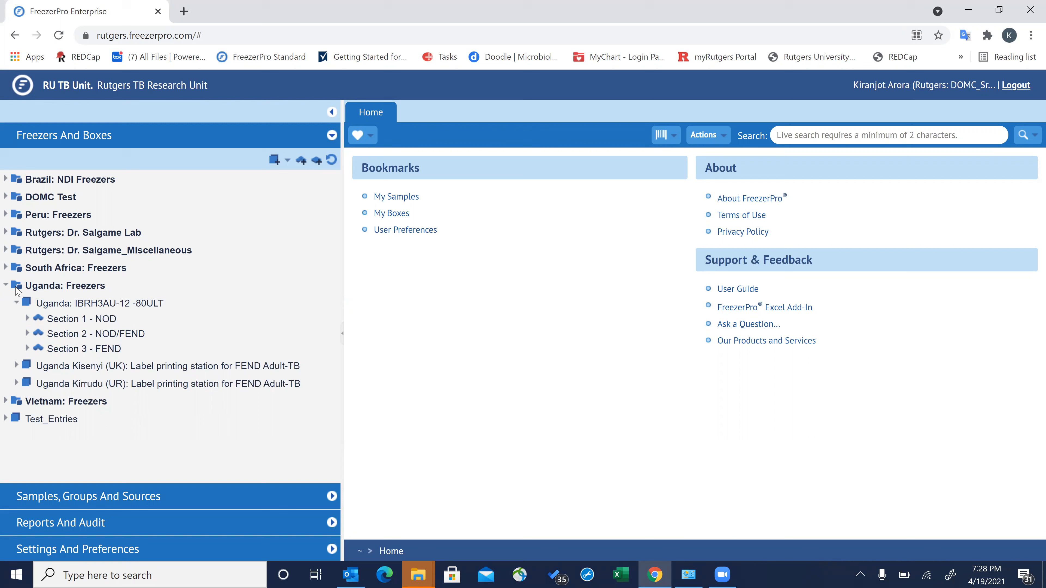
click(26, 320)
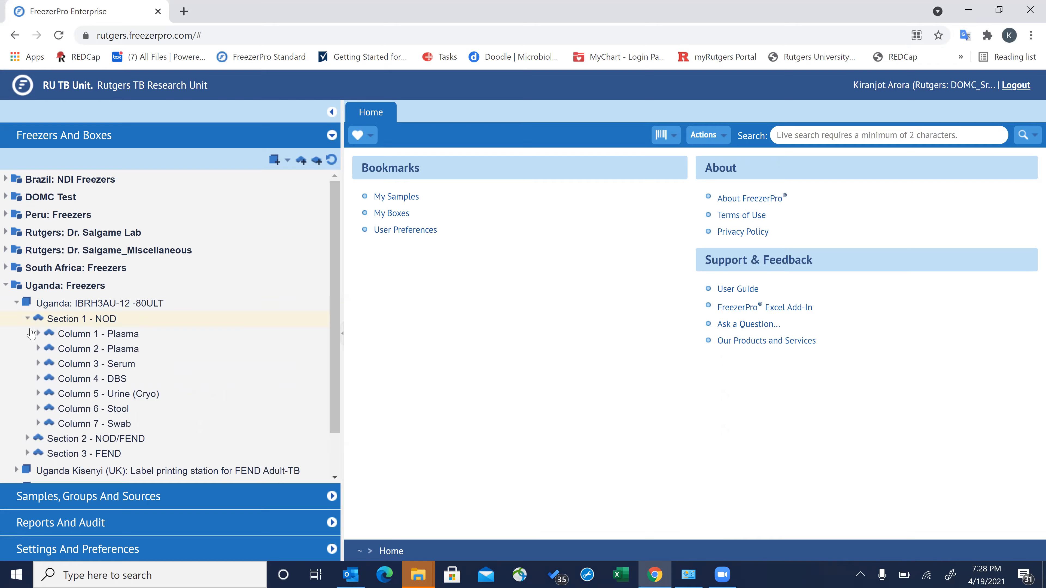
click(38, 334)
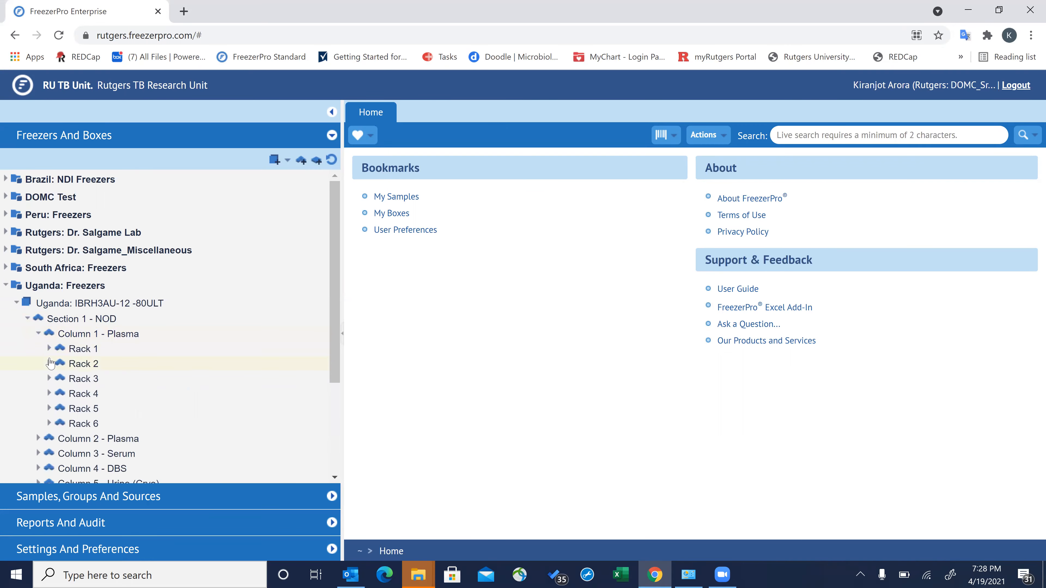
click(49, 349)
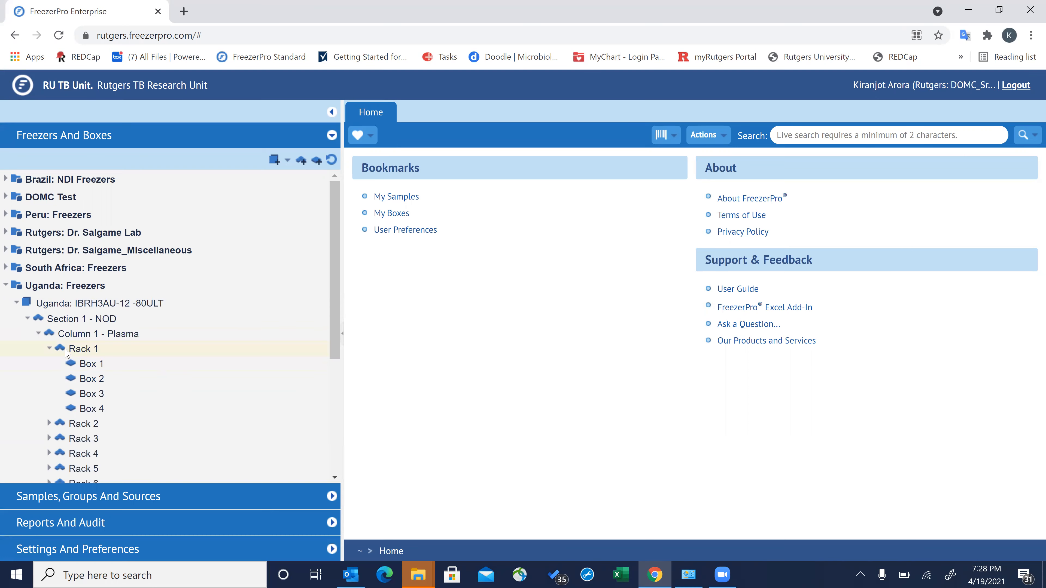
click(87, 365)
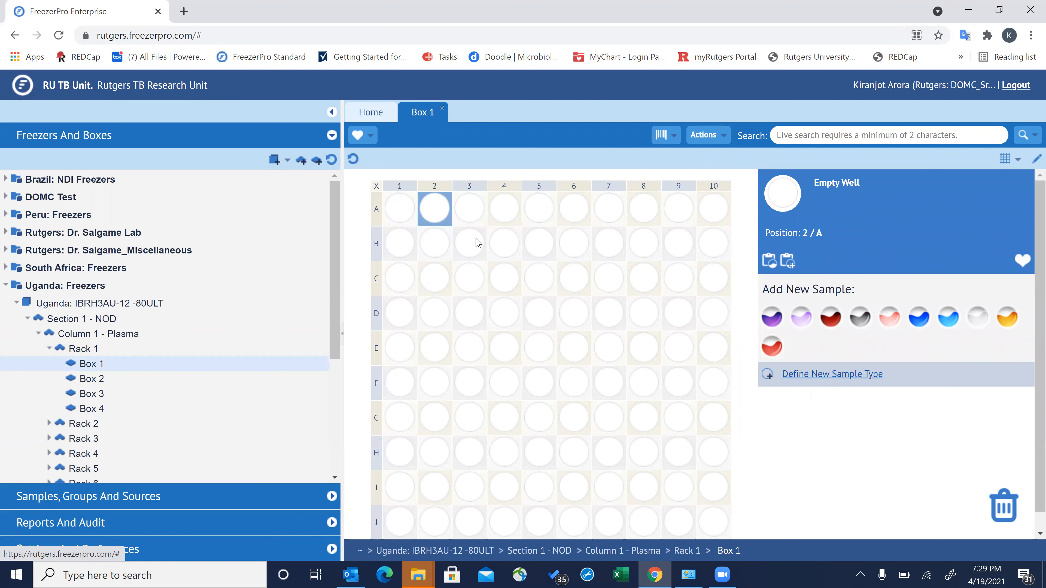
Step: Inspect the wells at positions 1/A through 4/A of Box 1 one after another
click(399, 218)
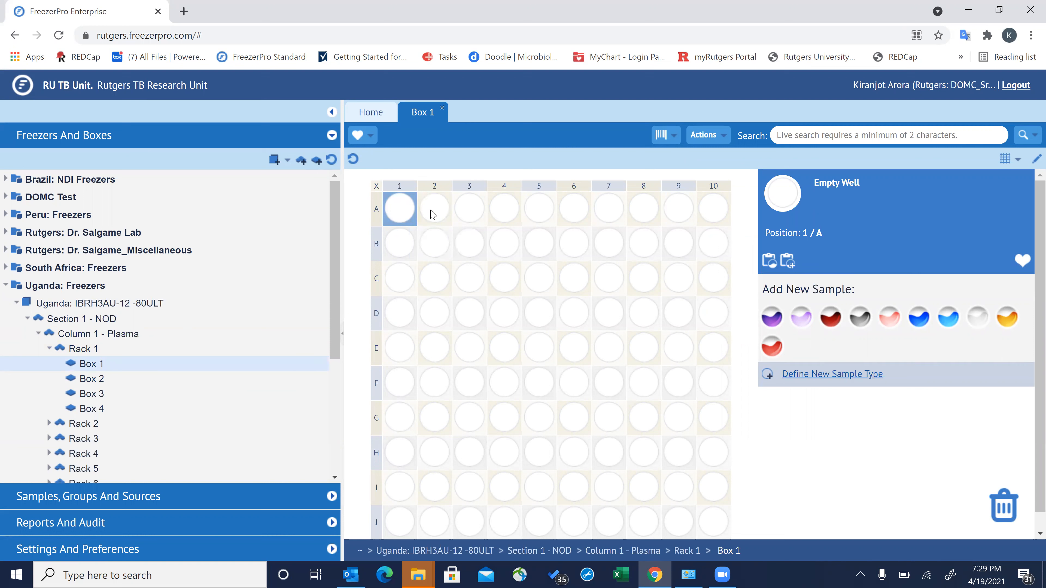
click(442, 211)
click(475, 215)
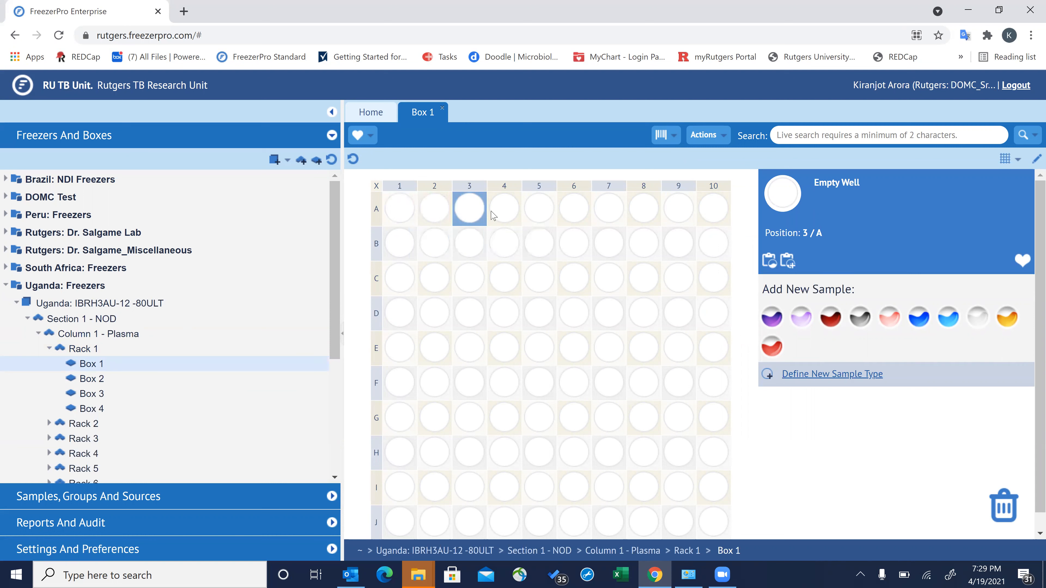
click(506, 214)
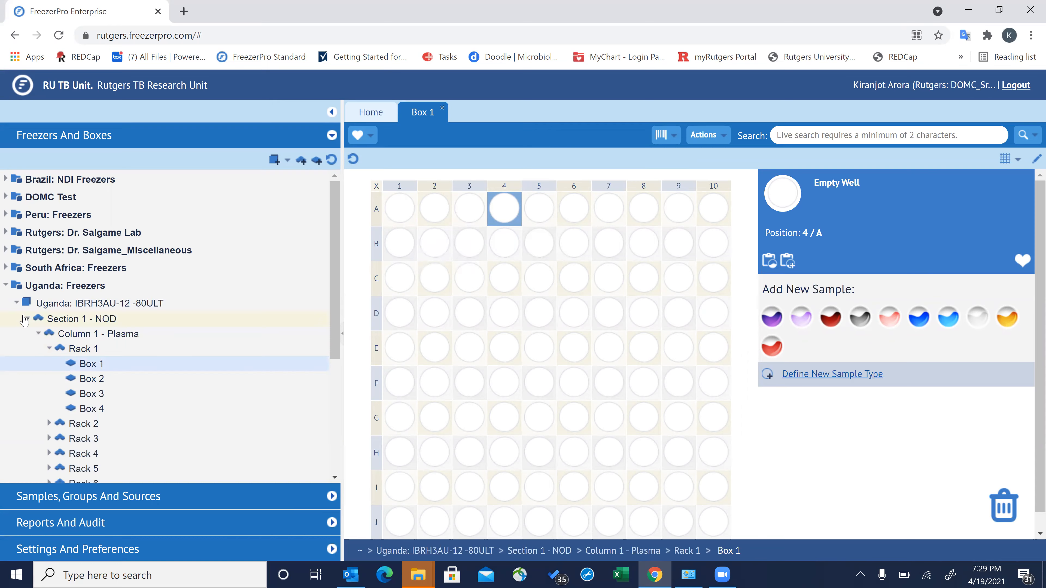
Step: Collapse the Uganda: IBRH3AU-12 -80ULT freezer and the Uganda: Freezers group
click(17, 304)
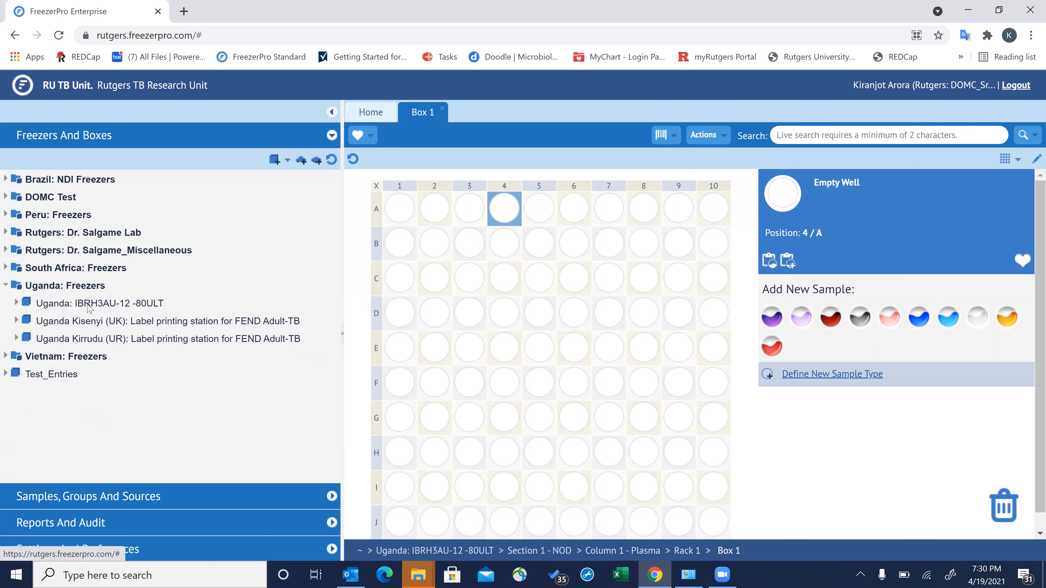
mouse_move(90, 308)
click(7, 286)
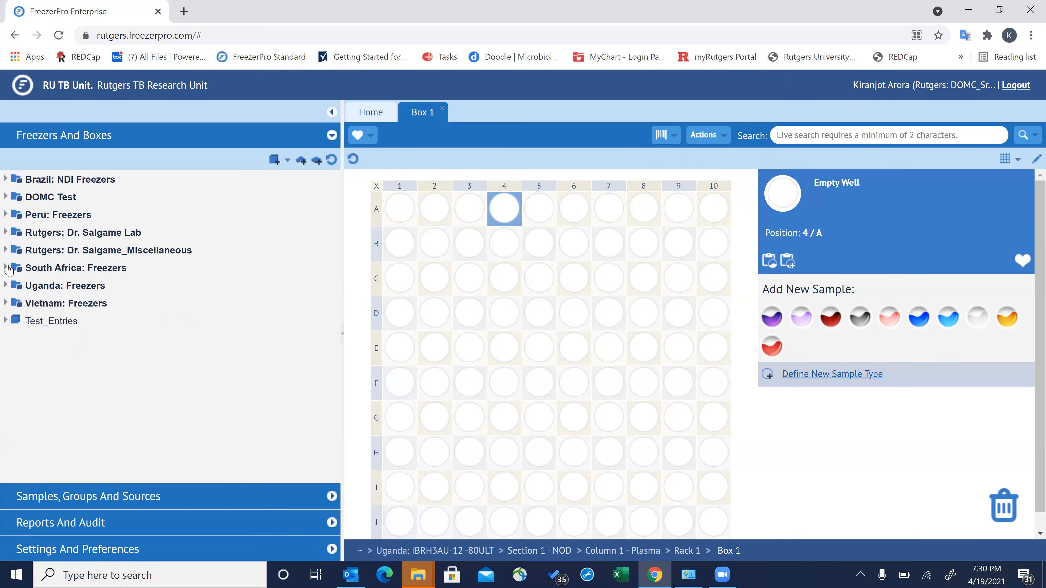
Step: Review the freezers, label printing station and shipment station under South Africa: Freezers, and collapse the group again
click(6, 268)
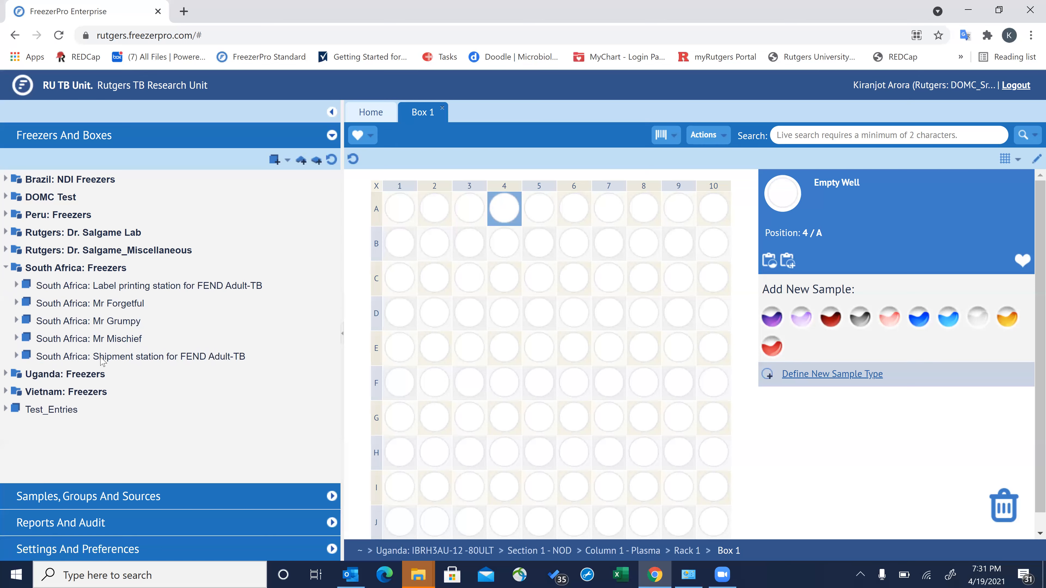
mouse_move(165, 360)
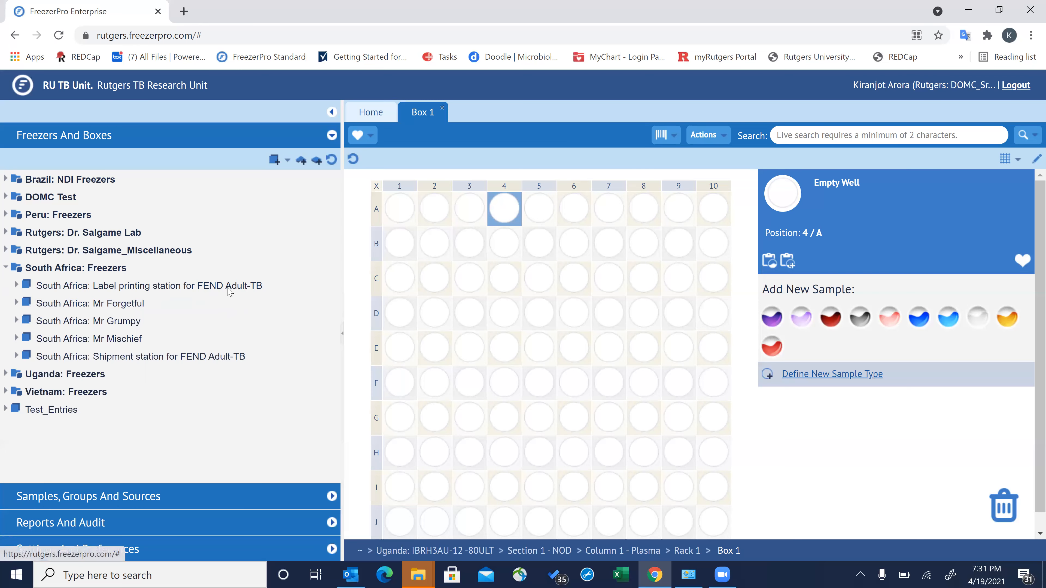
click(5, 268)
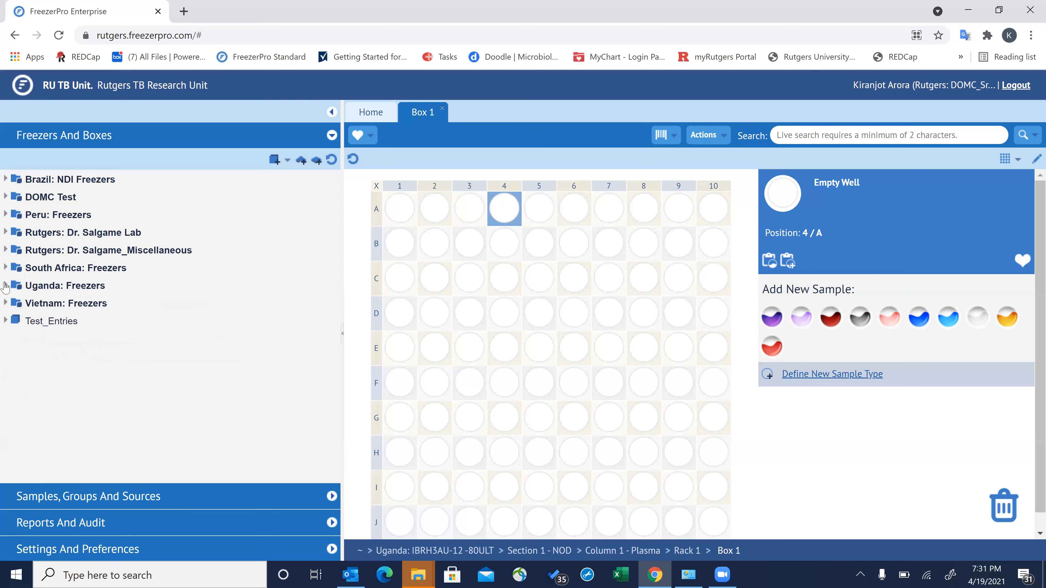
Step: Close Box 1 and expand Uganda Kisenyi (UK) down to the Batch 1_PIDs_1 to 50 boxes under Label Printing Preparation - FEND Adult-TB
click(5, 285)
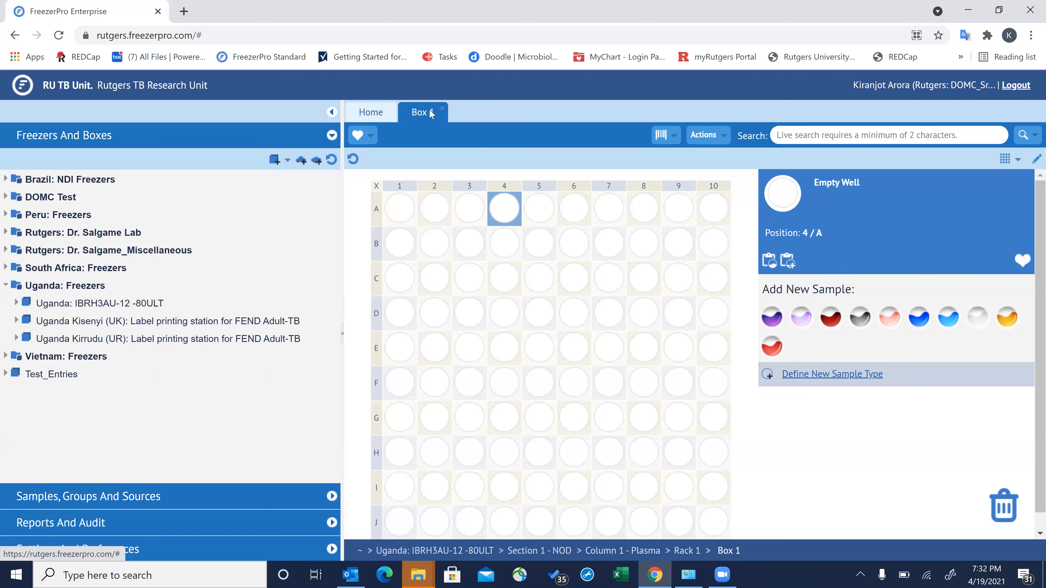
click(442, 110)
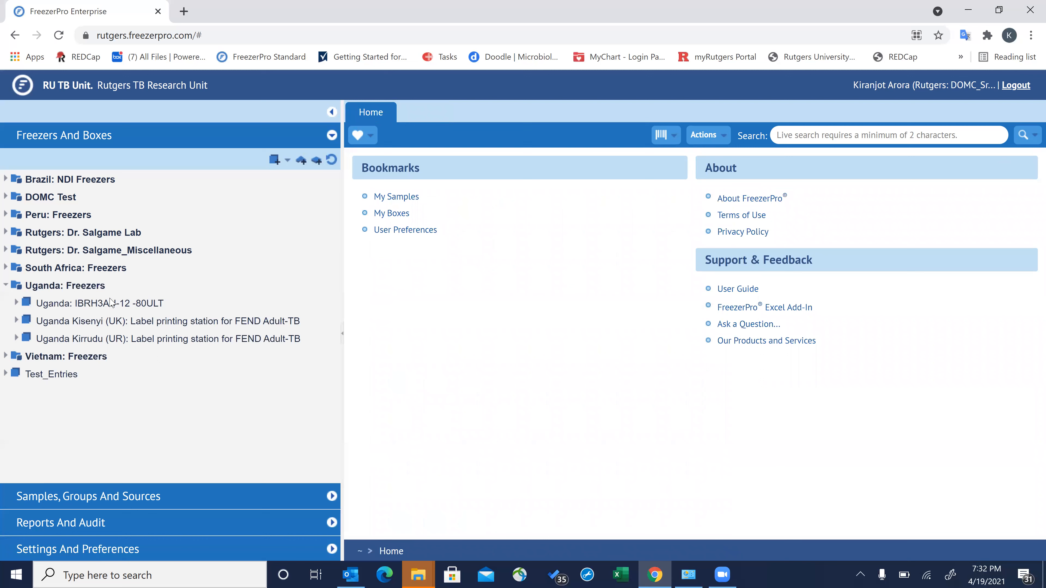
click(15, 321)
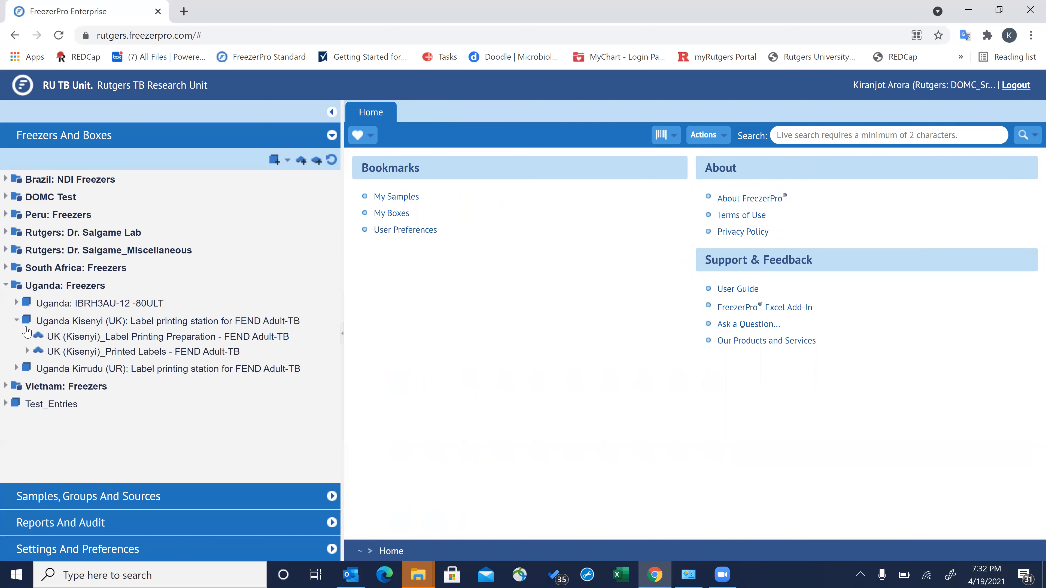
click(27, 336)
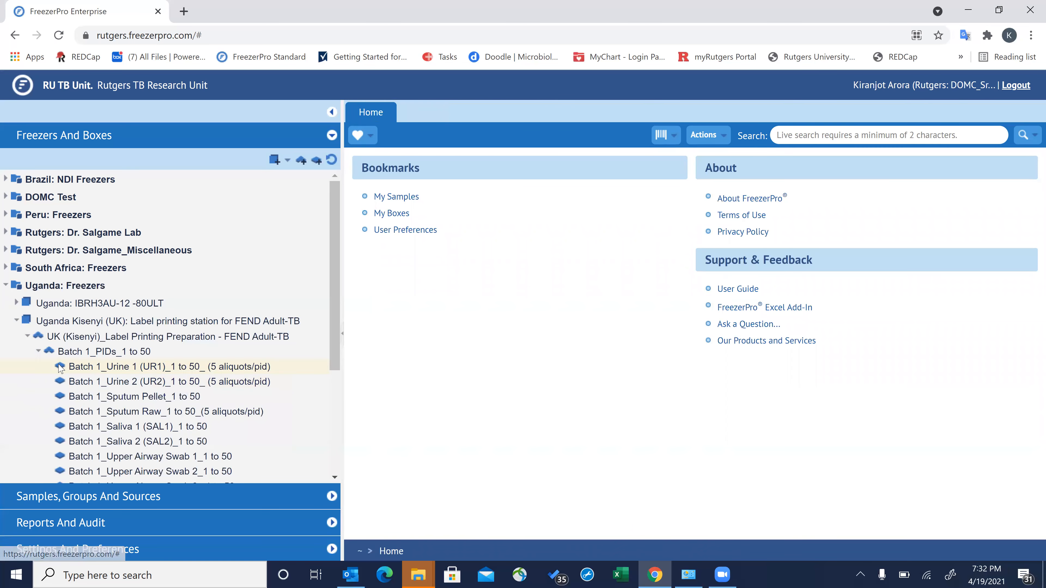
Step: Open the Batch 1 boxes for Urine 1 (UR1), Urine 2 (UR2) and Sputum Pellet
click(120, 371)
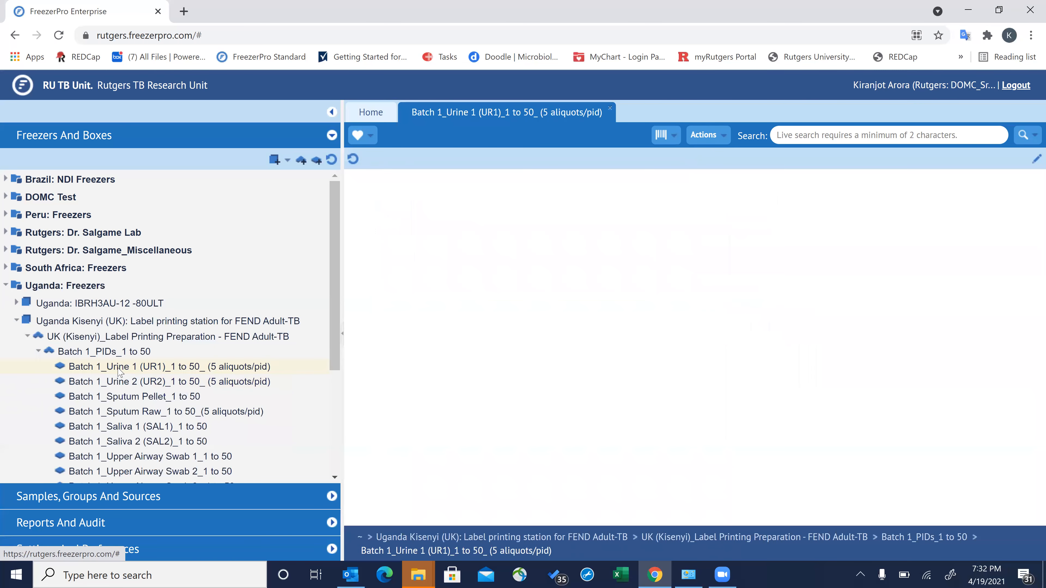
click(119, 383)
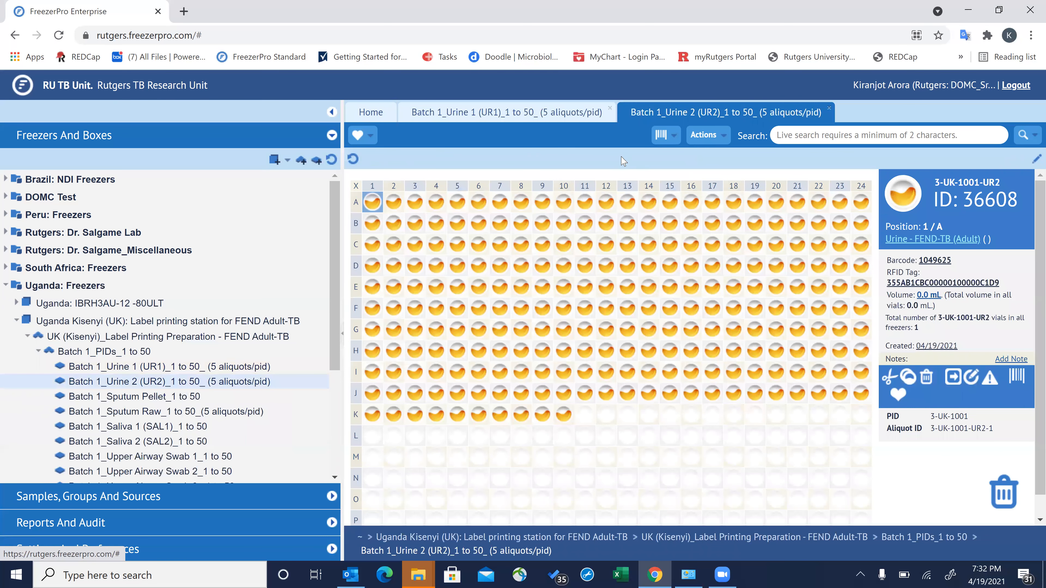
click(189, 396)
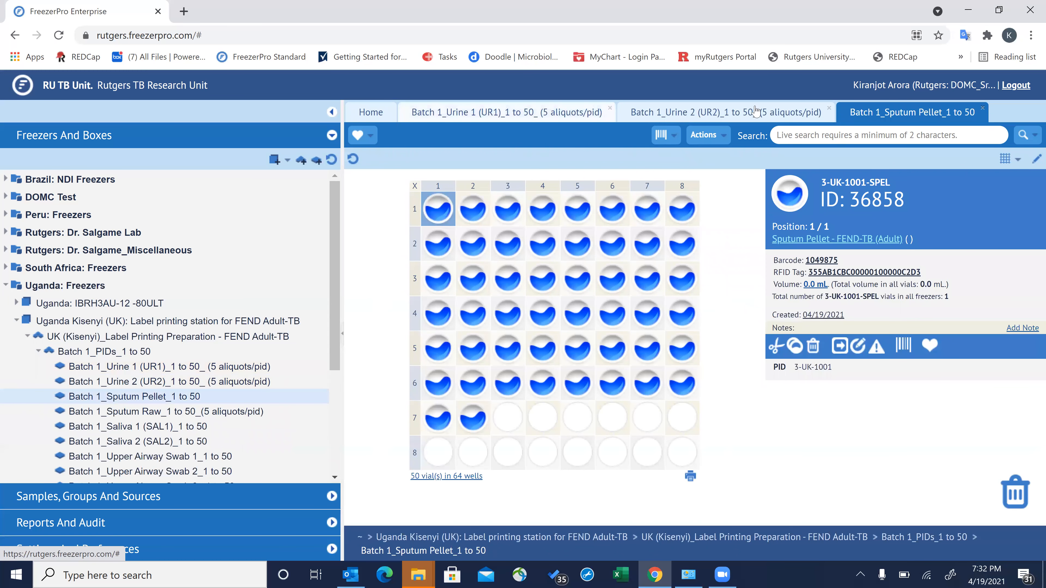
Step: Switch among the open Urine 1, Urine 2 and Sputum Pellet boxes to compare their sample layouts
click(771, 112)
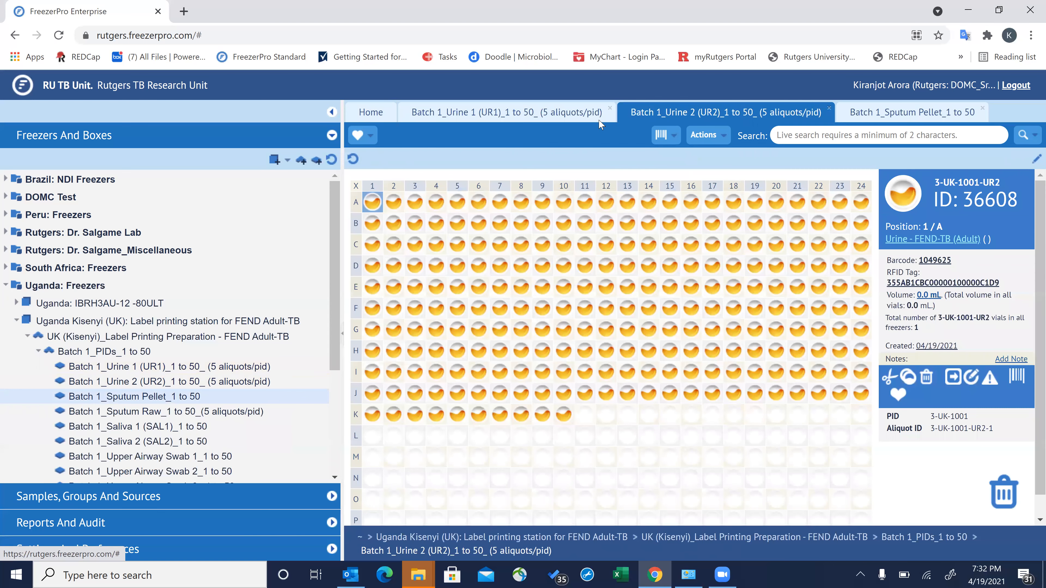
click(556, 111)
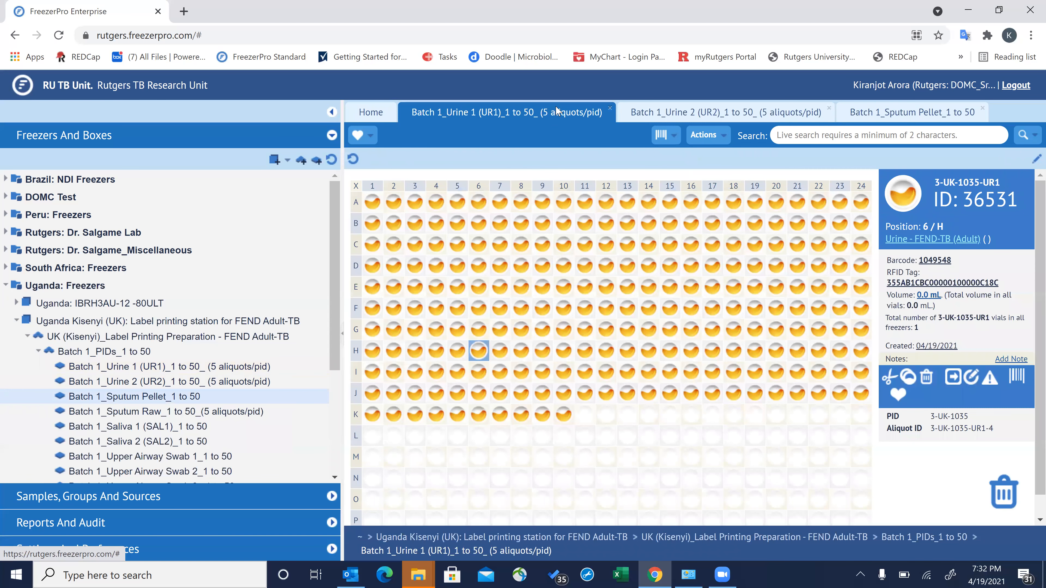
click(697, 116)
click(864, 112)
click(782, 116)
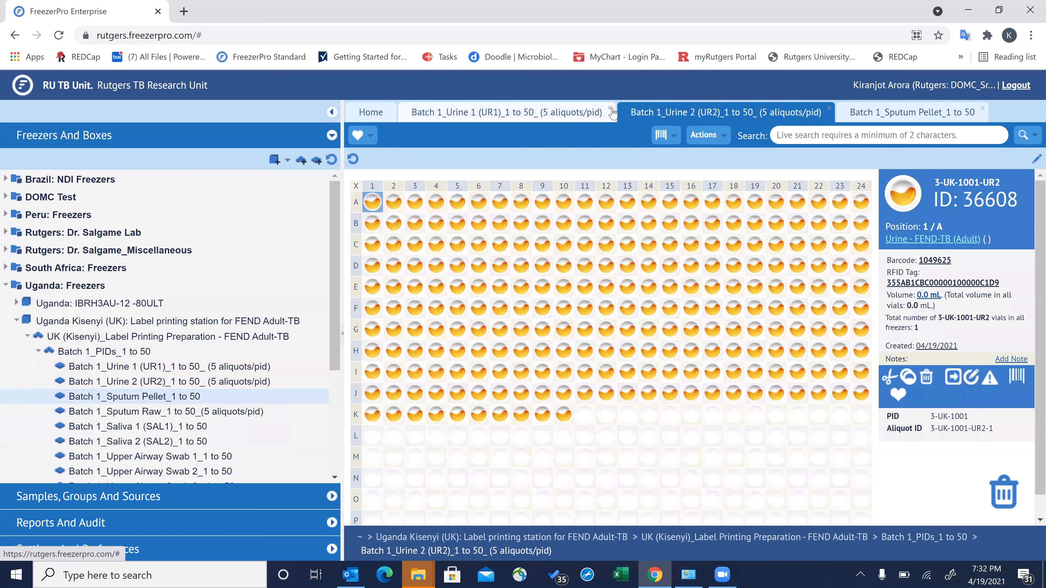
Step: Close the Urine 1, Urine 2 and Sputum Pellet boxes of Batch 1
click(610, 109)
click(610, 109)
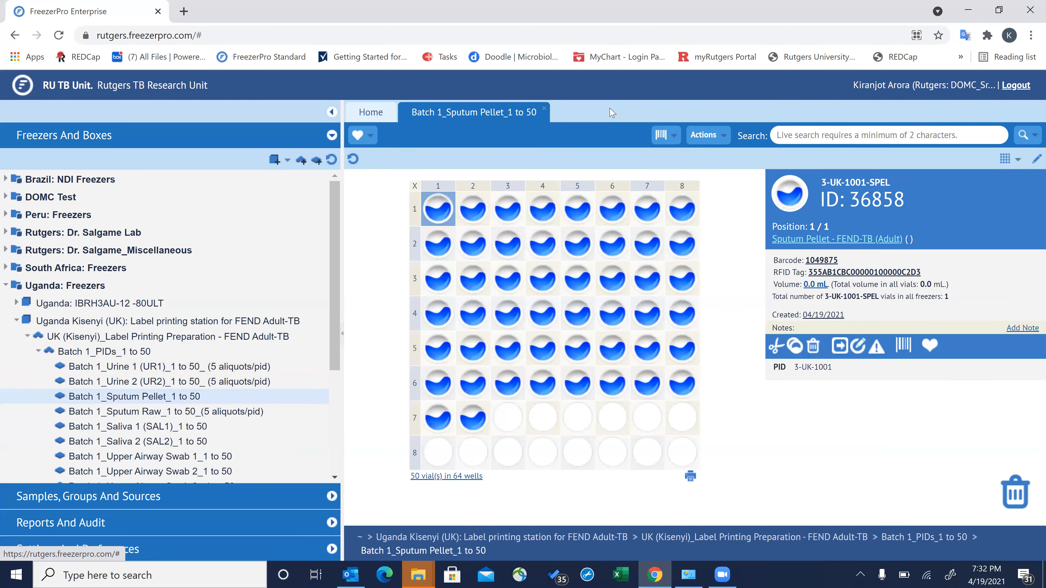
click(544, 111)
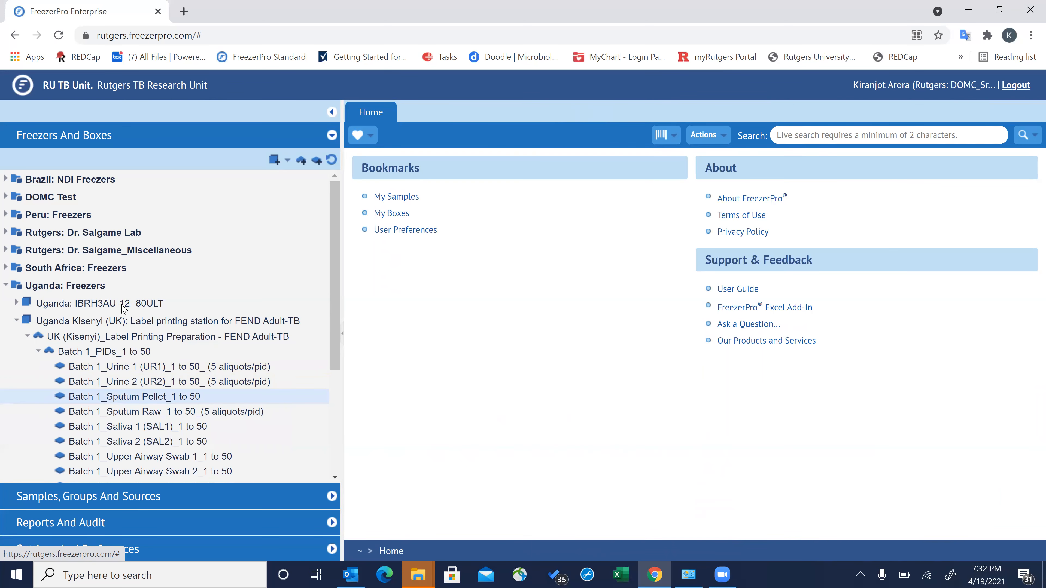
Step: Collapse Batch 1, the Uganda Kisenyi (UK) label printing station and the Uganda: Freezers group
click(39, 351)
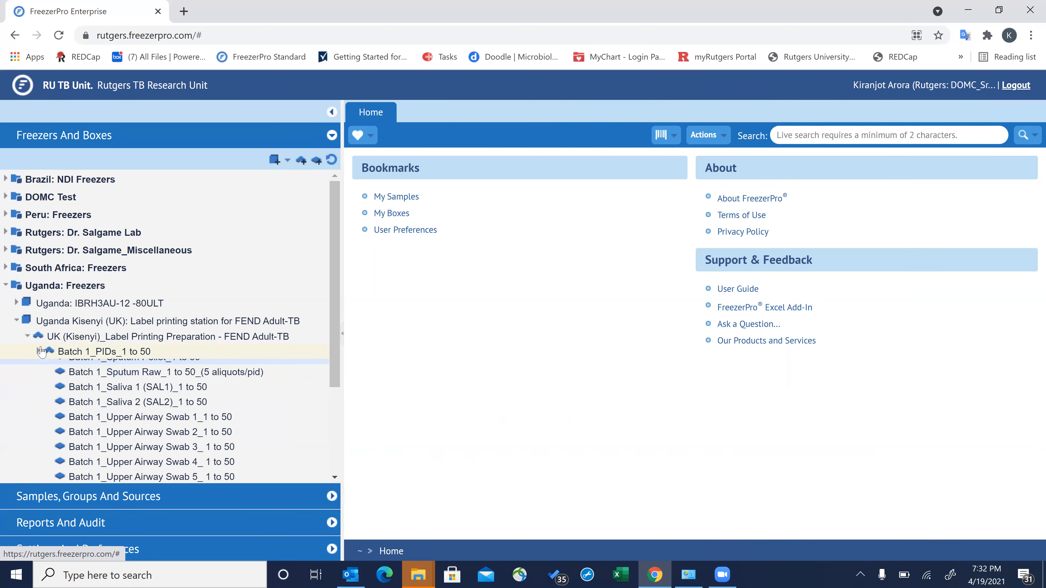
click(27, 337)
click(16, 322)
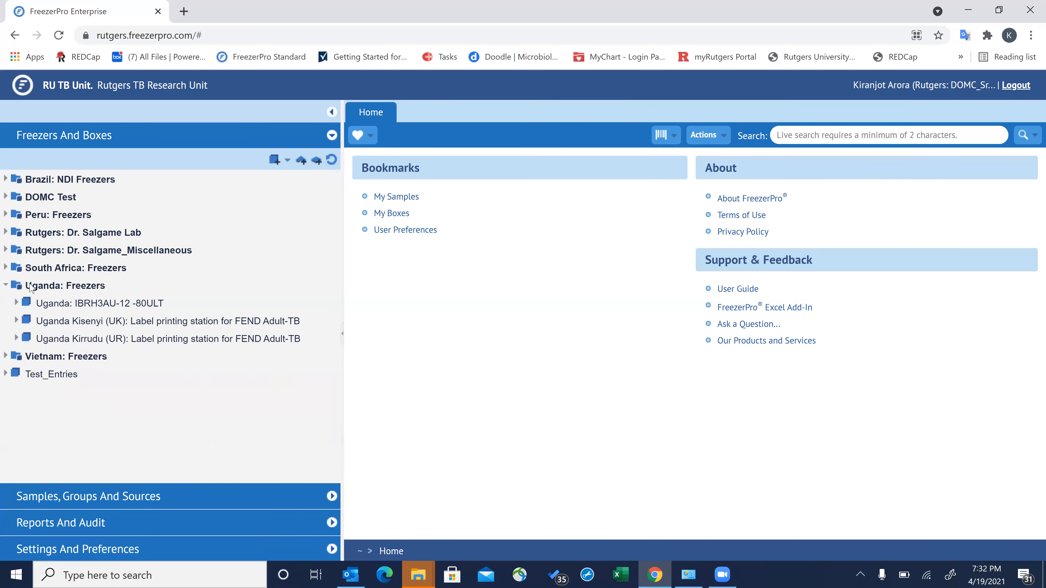
click(5, 285)
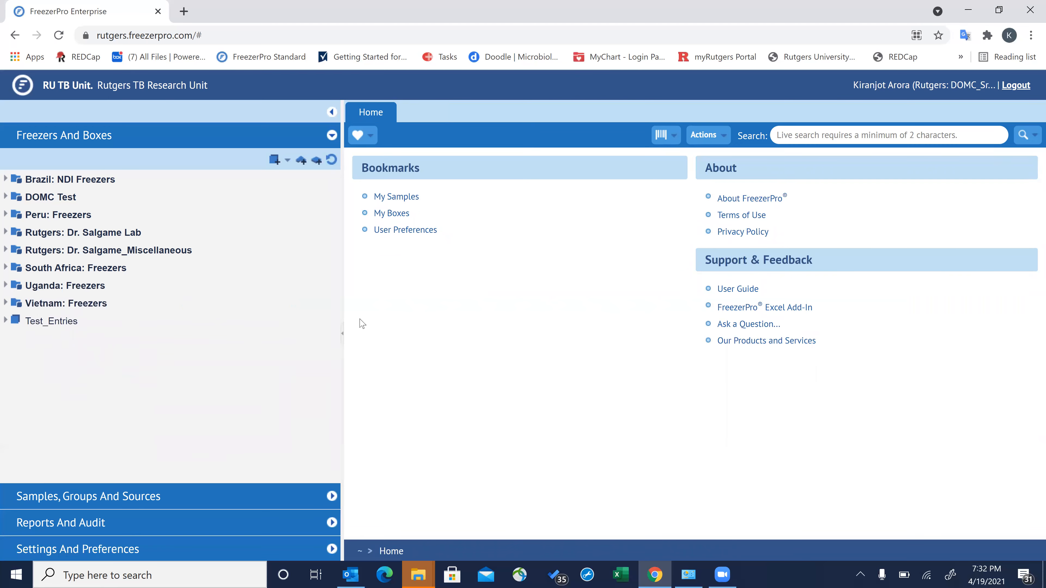
Step: In the Barcode Printers system preferences, open the FEND TB (Adult)- Saliva, Isolate, UA Swabs, Sputum Pellet printer profile for editing
click(86, 541)
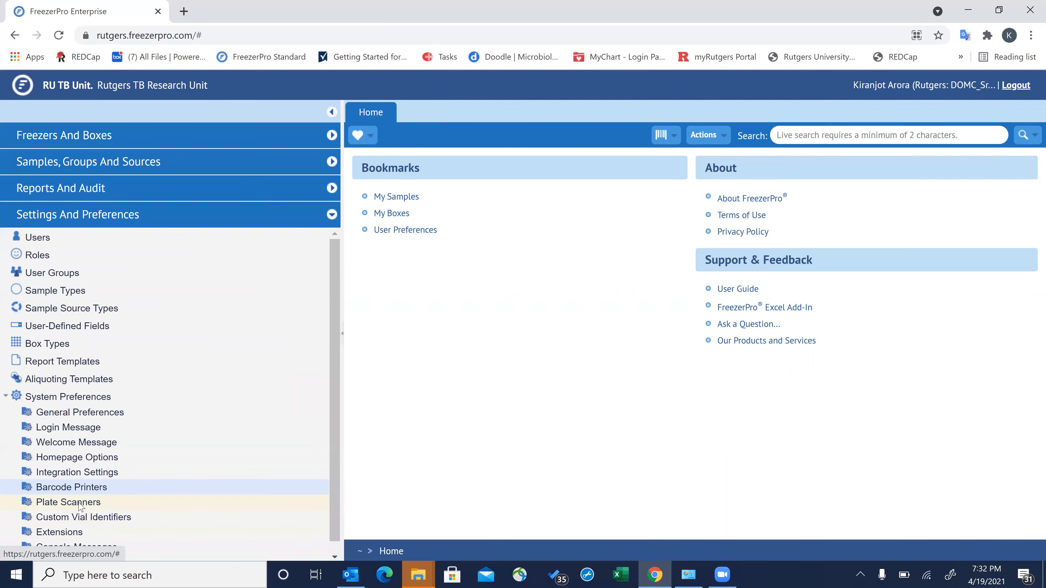
click(60, 490)
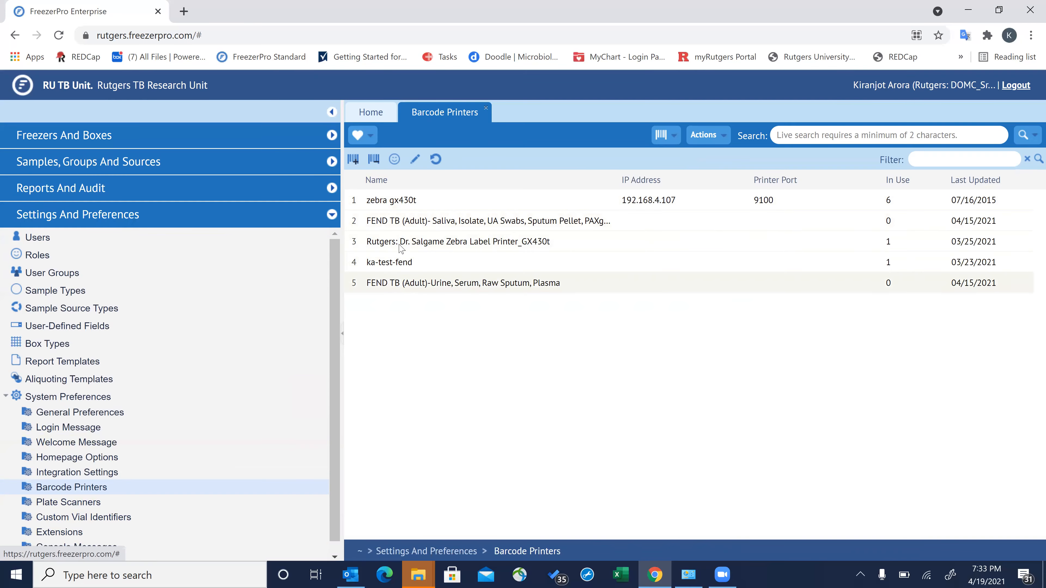
click(434, 222)
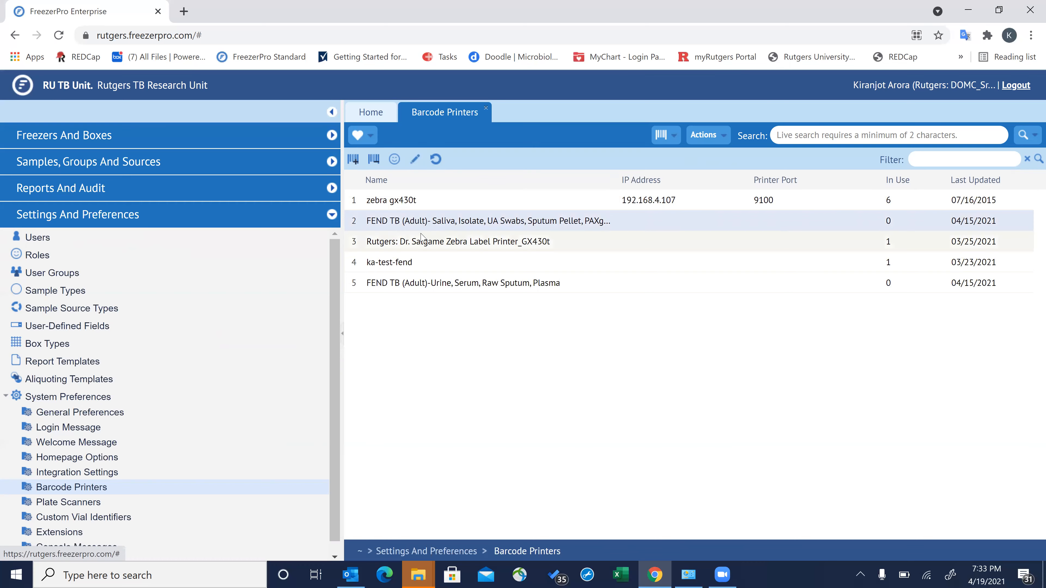
click(415, 160)
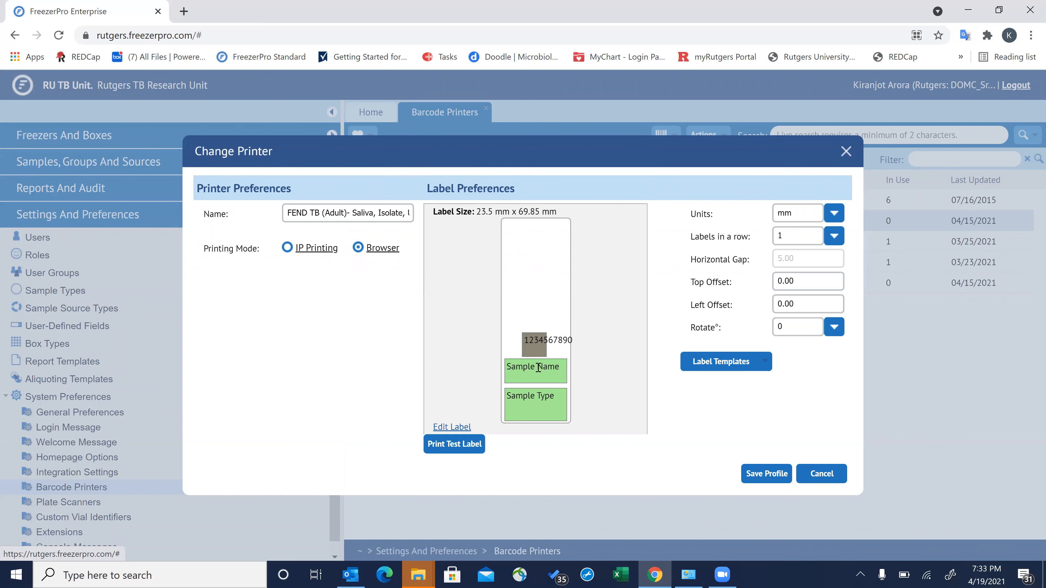
click(350, 213)
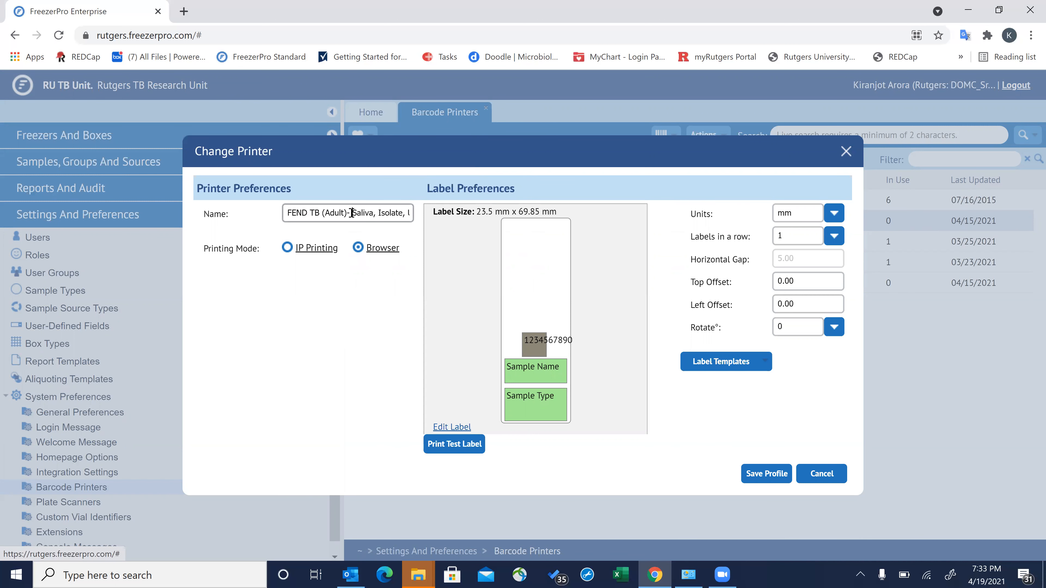
Step: Read the open printer profile's name through to PAXgene RNA, and close the profile without saving
key(Right)
key(Right)
key(Right)
key(Right)
key(Right)
key(Right)
key(Right)
key(Right)
key(Right)
key(Right)
key(Right)
key(Right)
key(Right)
key(Right)
key(Right)
key(Right)
key(Right)
key(Right)
key(Right)
key(Right)
text(PAXgene RNA)
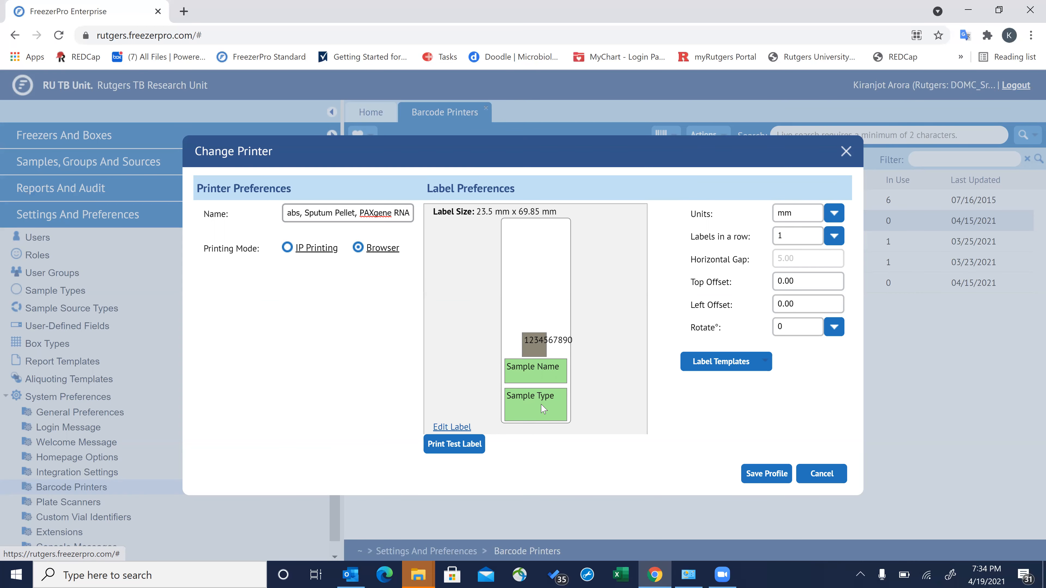
click(847, 152)
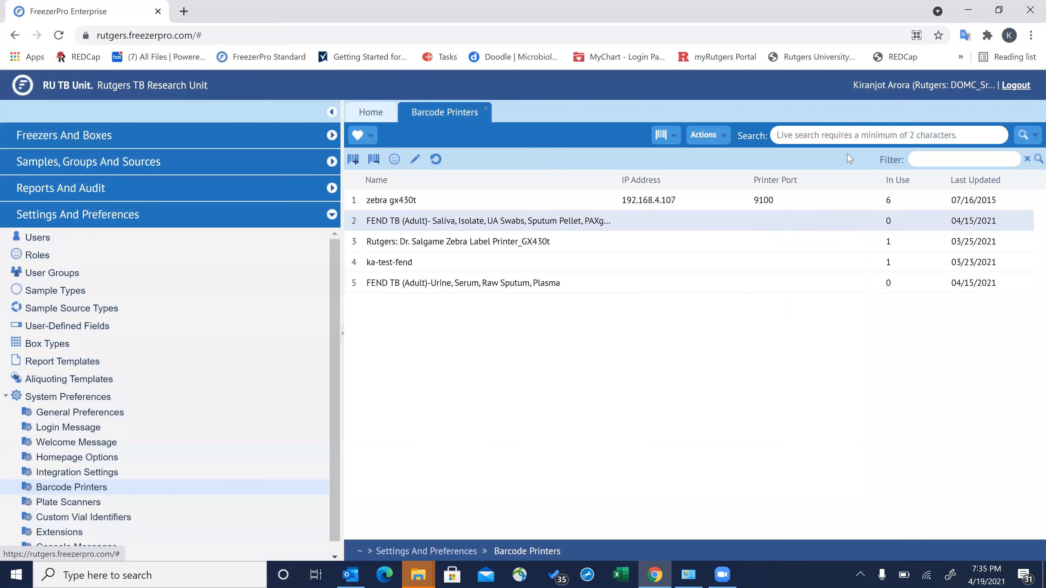
Step: Review the full name and label layout of the FEND TB (Adult)-Urine, Serum, Raw Sputum, Plasma printer profile, and close it without saving
click(544, 285)
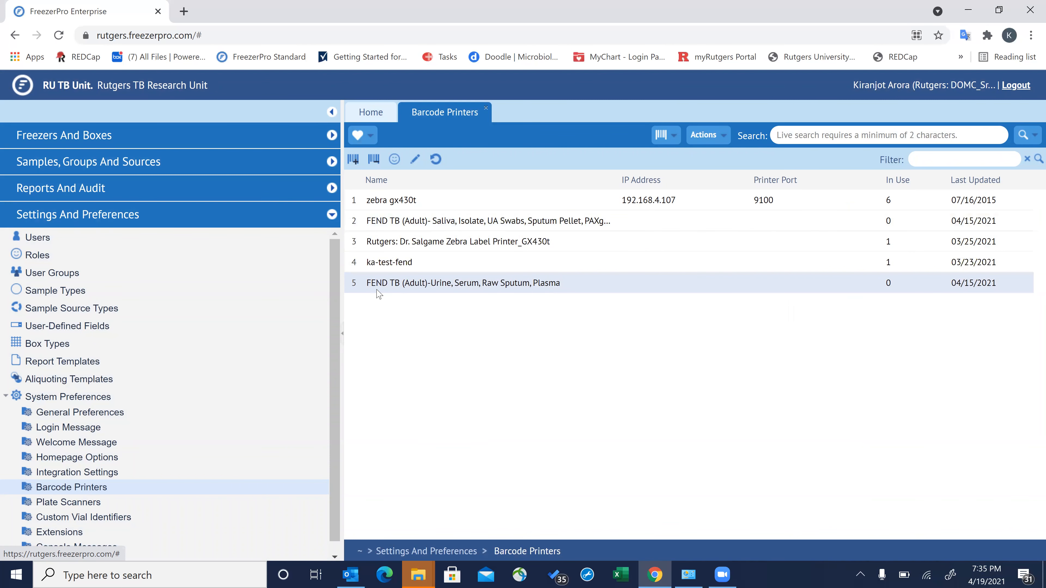
click(414, 159)
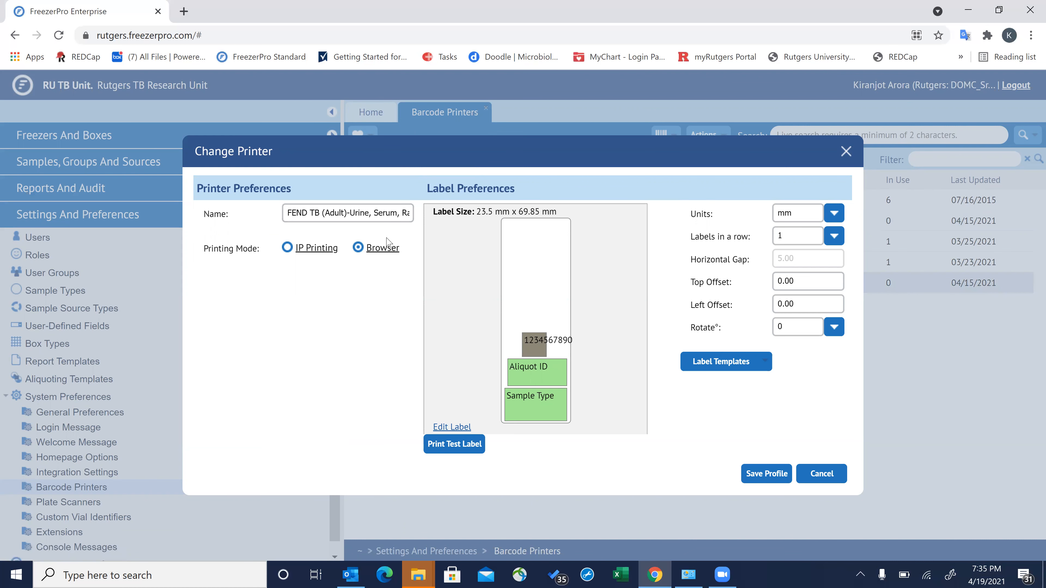
click(352, 213)
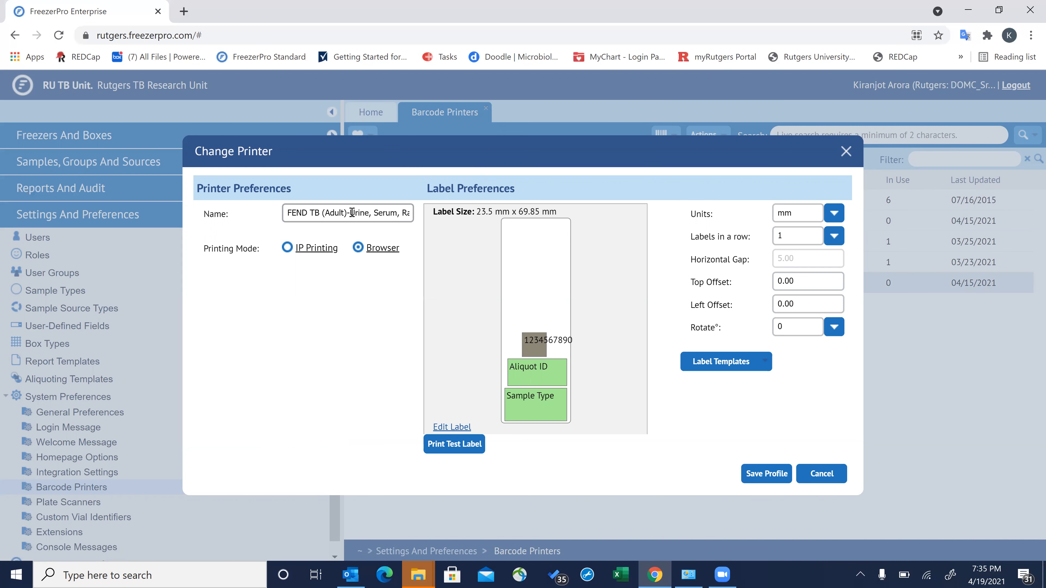
key(Right)
key(Right)
key(Right)
key(Right)
key(Right)
key(Right)
key(Right)
key(Right)
key(Right)
key(Right)
key(Right)
key(Right)
key(Right)
key(Right)
key(Right)
key(Right)
key(Right)
key(Right)
key(Right)
key(Right)
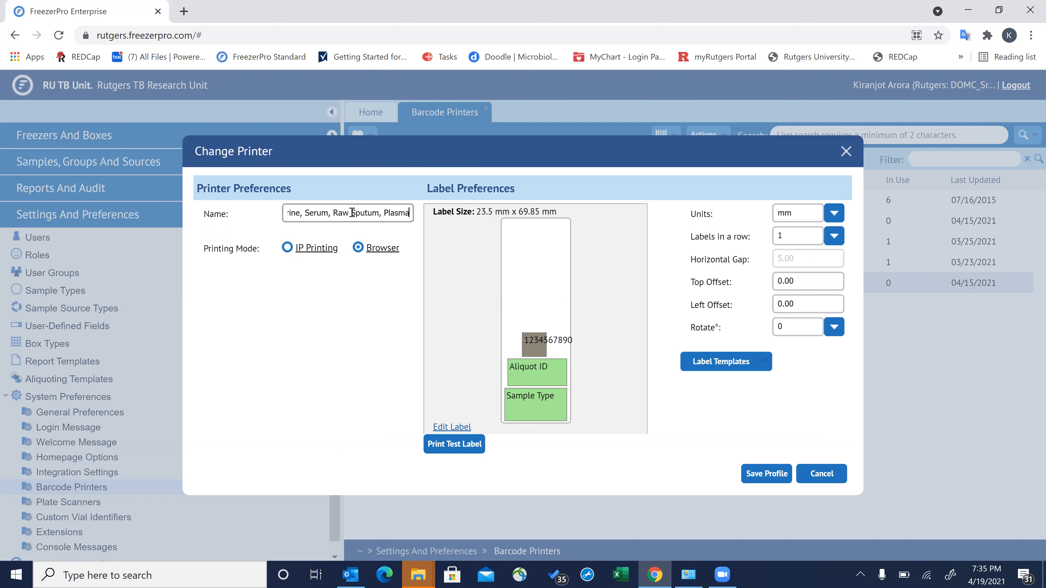
key(Left)
key(Left)
key(Left)
key(Left)
key(Left)
key(Left)
key(Left)
key(Left)
key(Left)
key(Left)
key(Left)
key(Left)
key(Left)
key(Left)
key(Left)
key(Left)
key(Left)
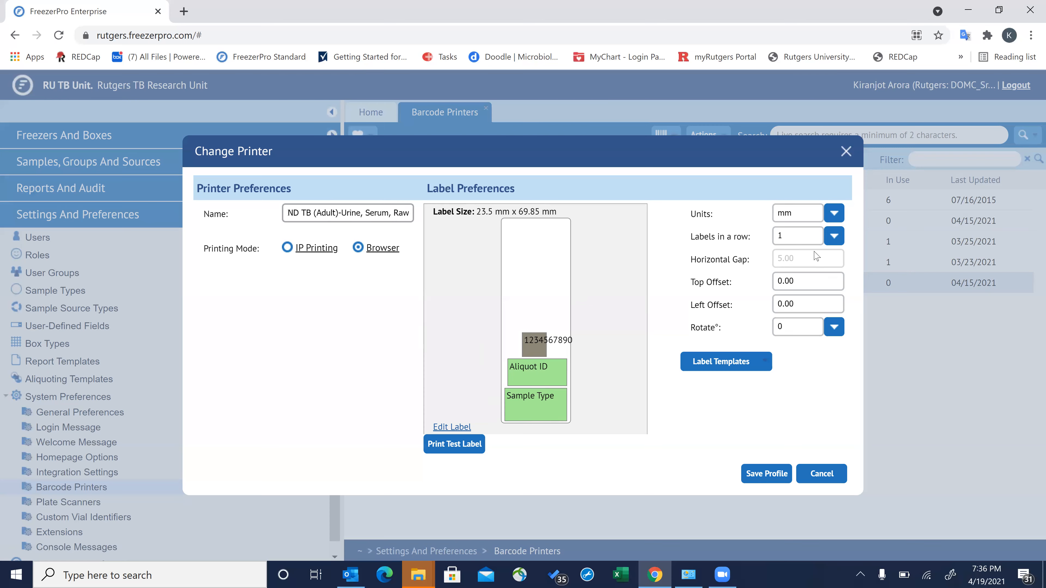
click(847, 153)
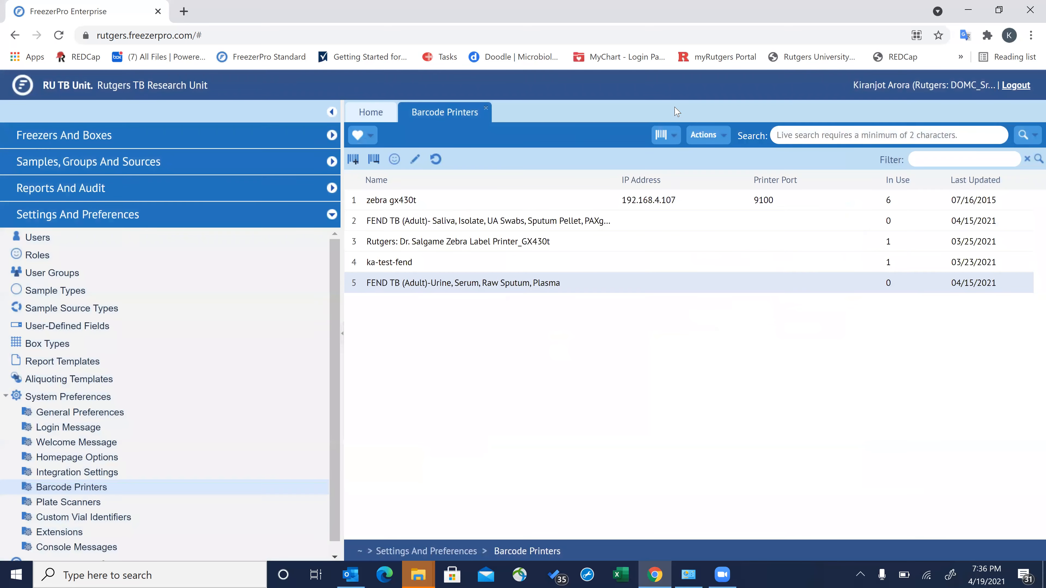
Step: Compare the two FEND TB (Adult) printer profiles in the list, and close the Barcode Printers view
click(499, 229)
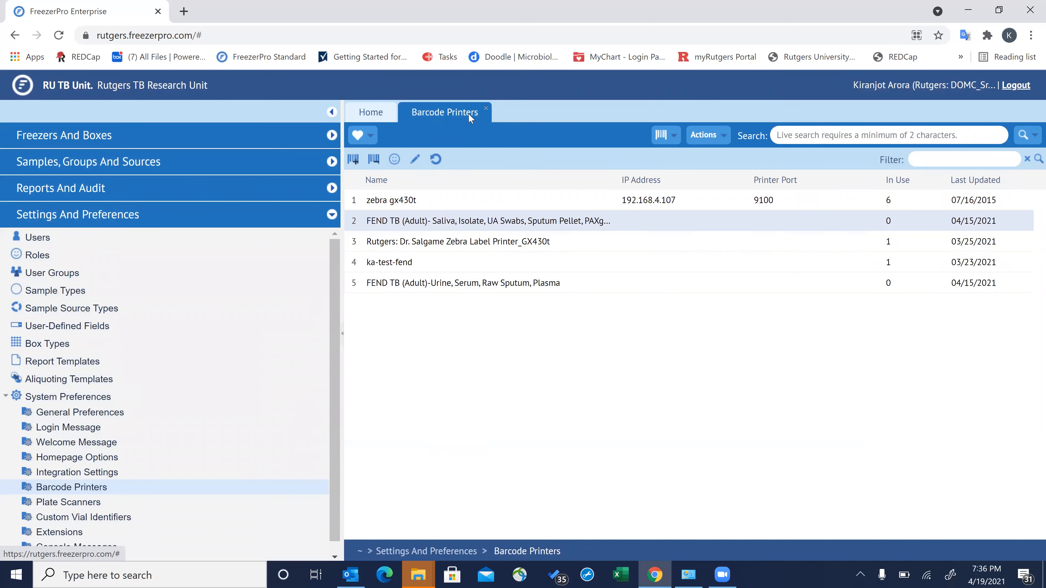
click(461, 290)
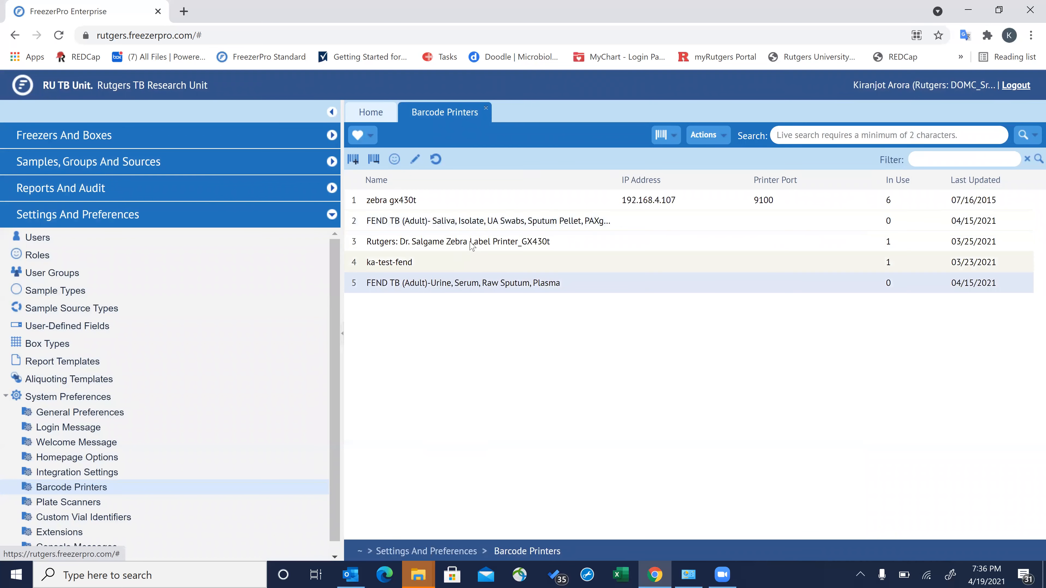
click(469, 229)
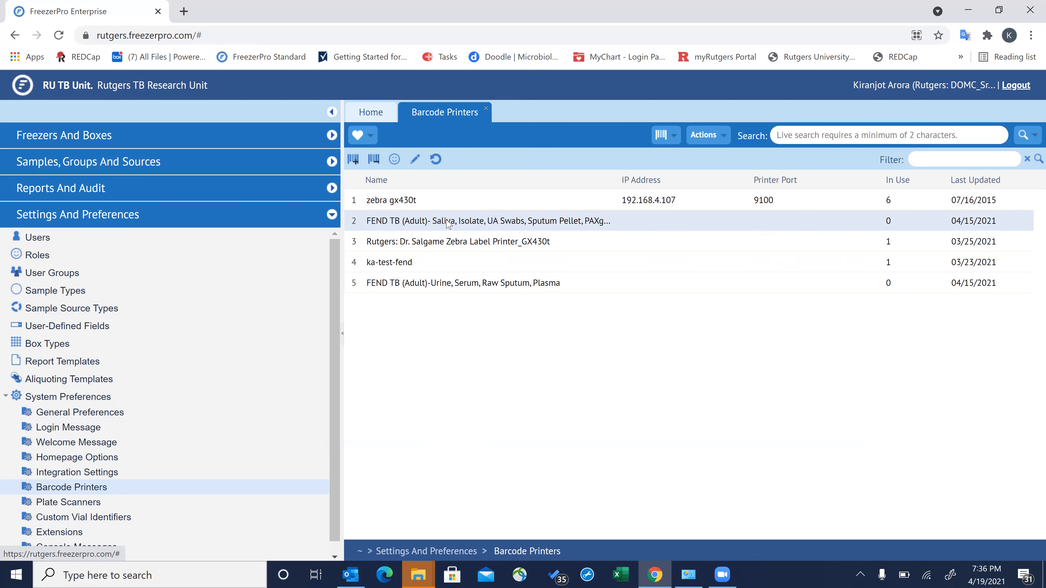
click(432, 288)
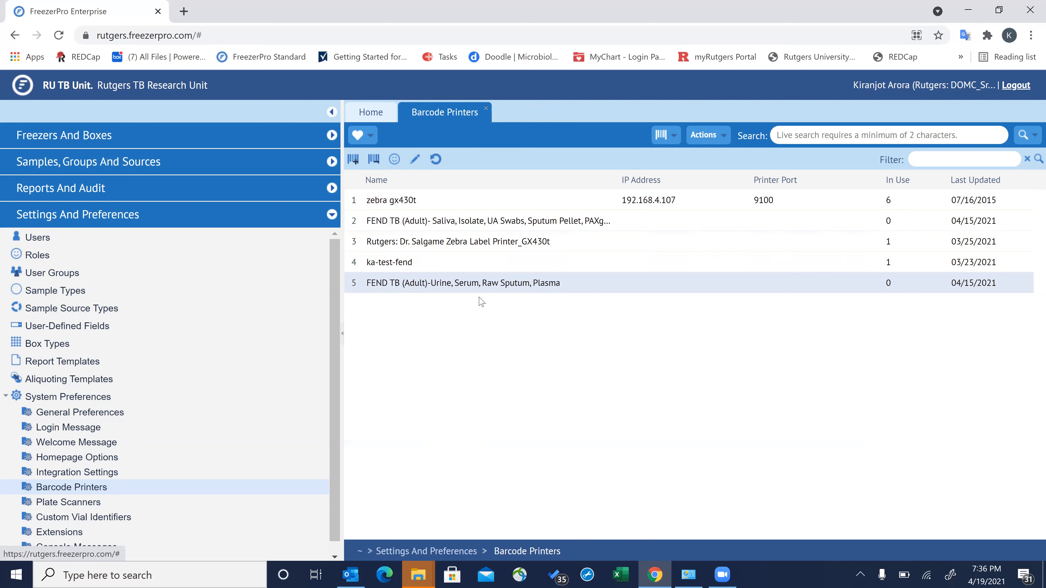
click(486, 108)
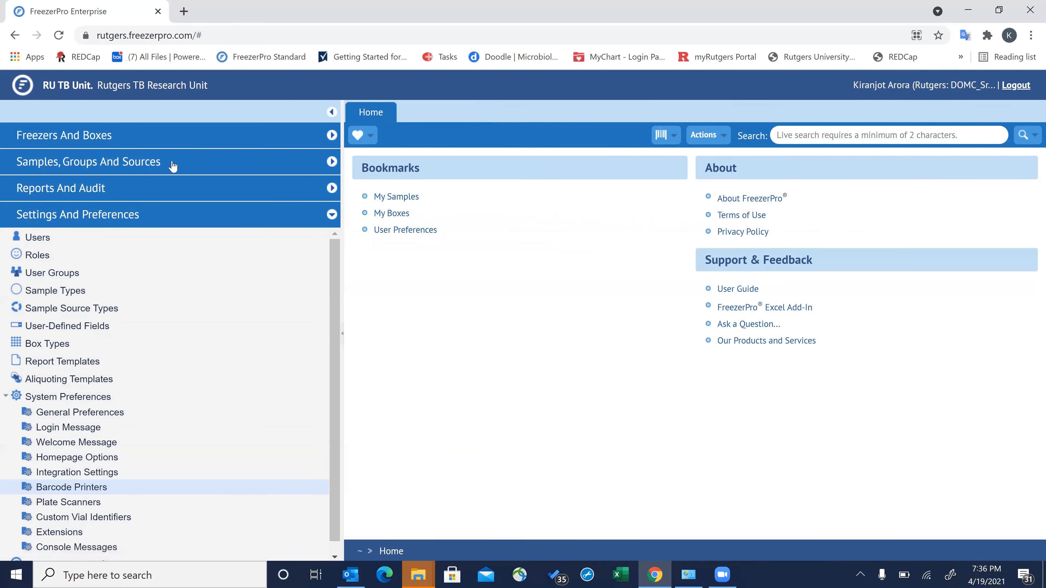
Step: Under Uganda: Freezers in Freezers And Boxes, view the sample list of the Uganda Kisenyi (UK) label printing station, and close it
click(165, 143)
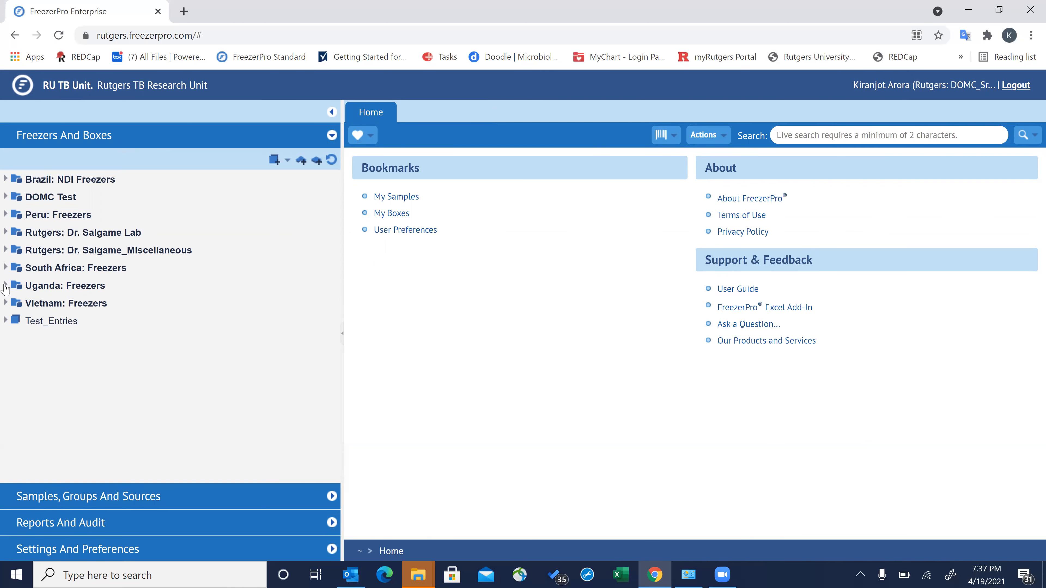
click(6, 285)
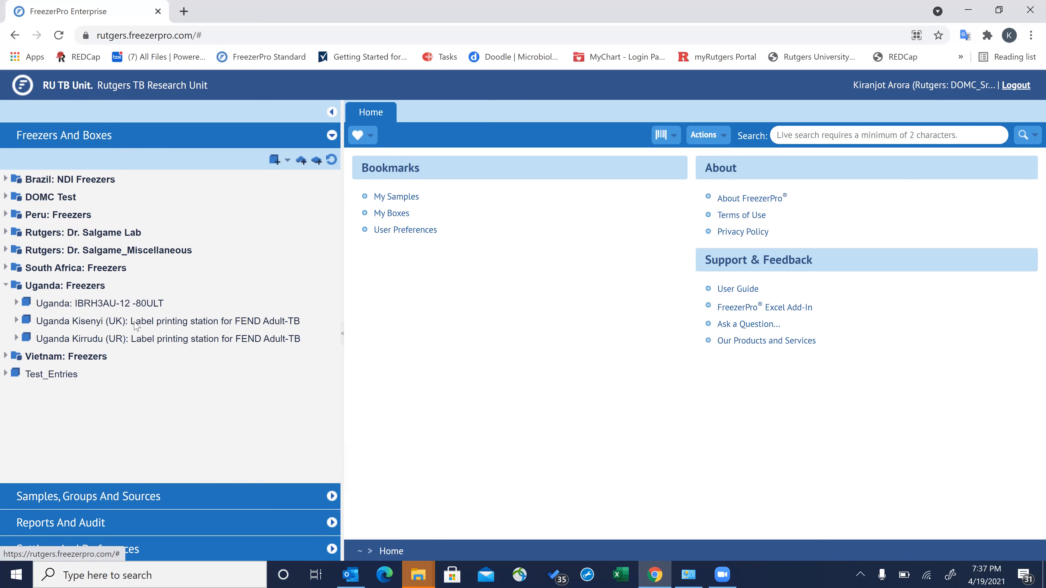
click(16, 321)
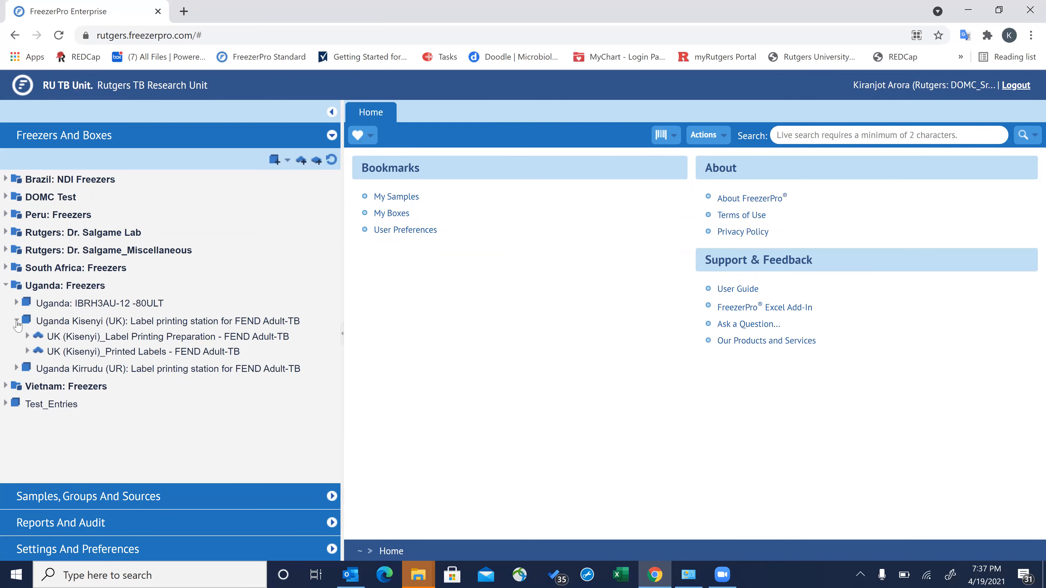
click(16, 321)
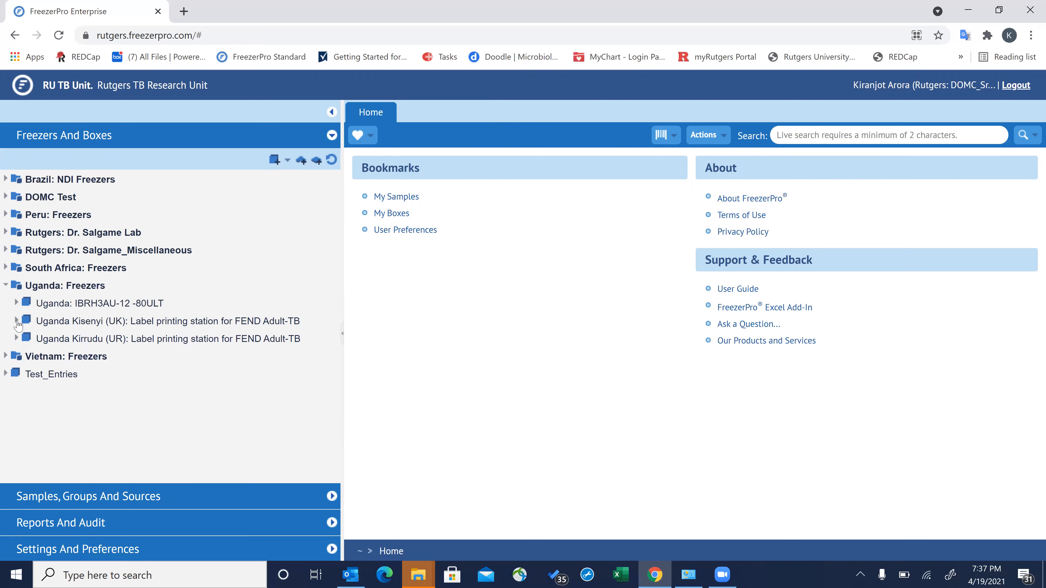
click(52, 321)
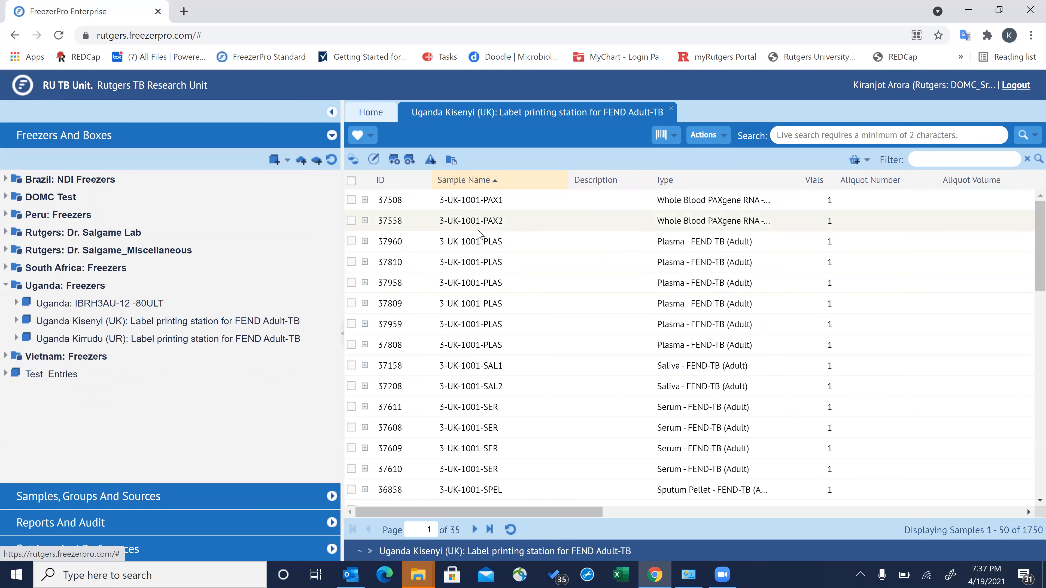
click(670, 111)
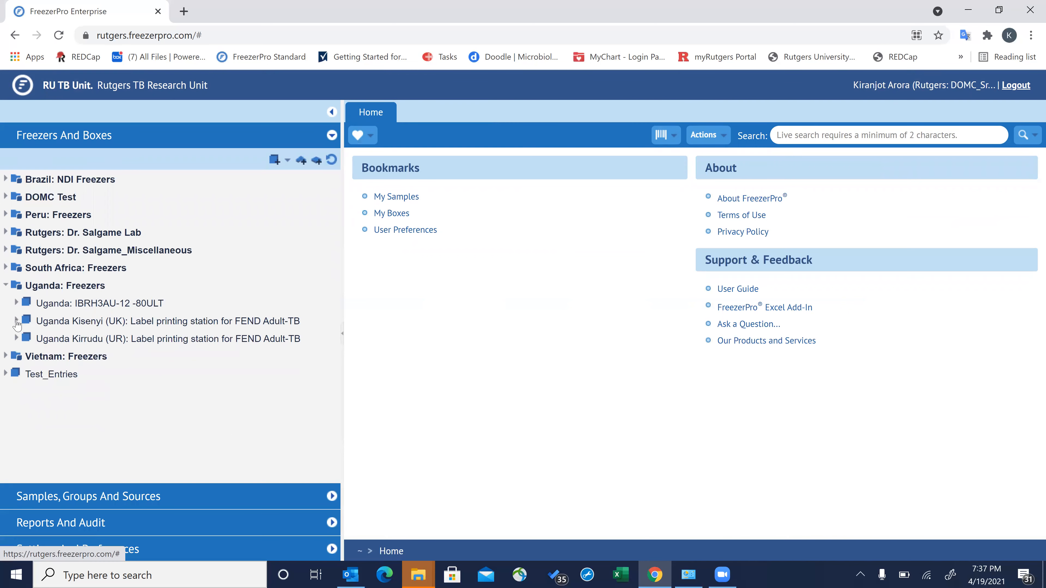
Step: Expand the Kisenyi station's Label Printing Preparation level, view the sample list of Batch 1_PIDs_1 to 50, and close it
click(16, 321)
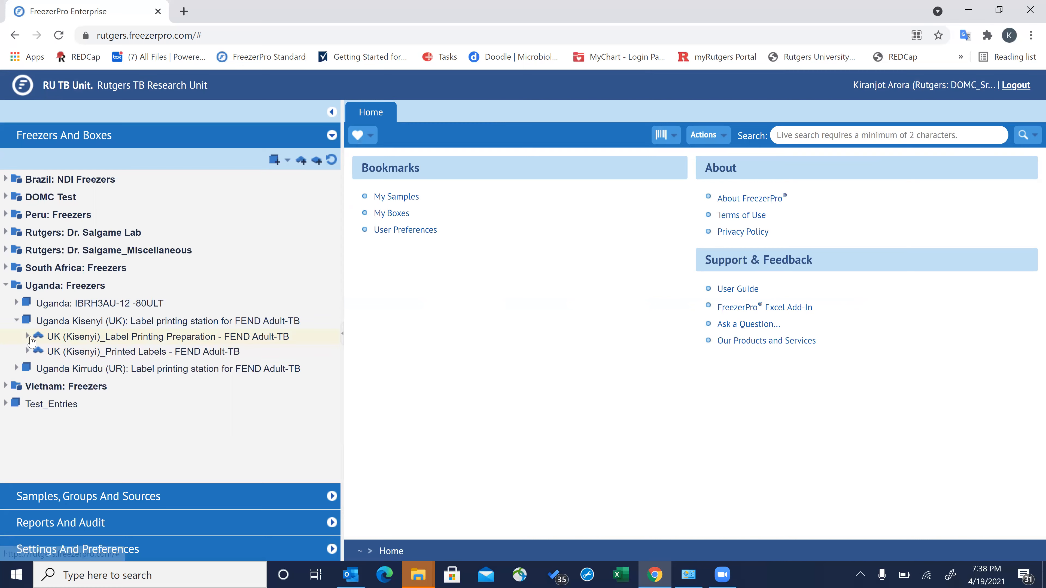
click(27, 337)
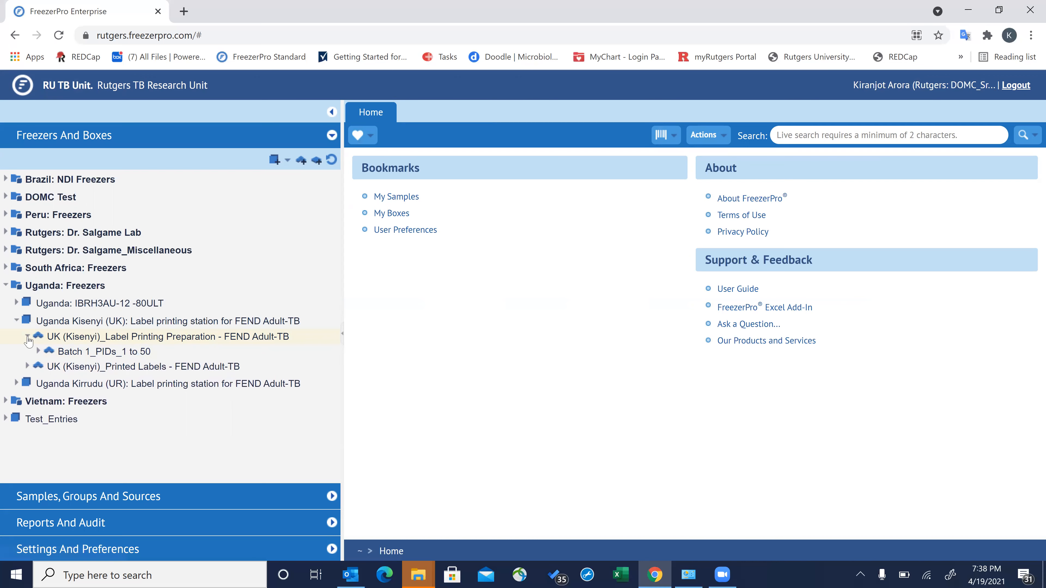
click(27, 337)
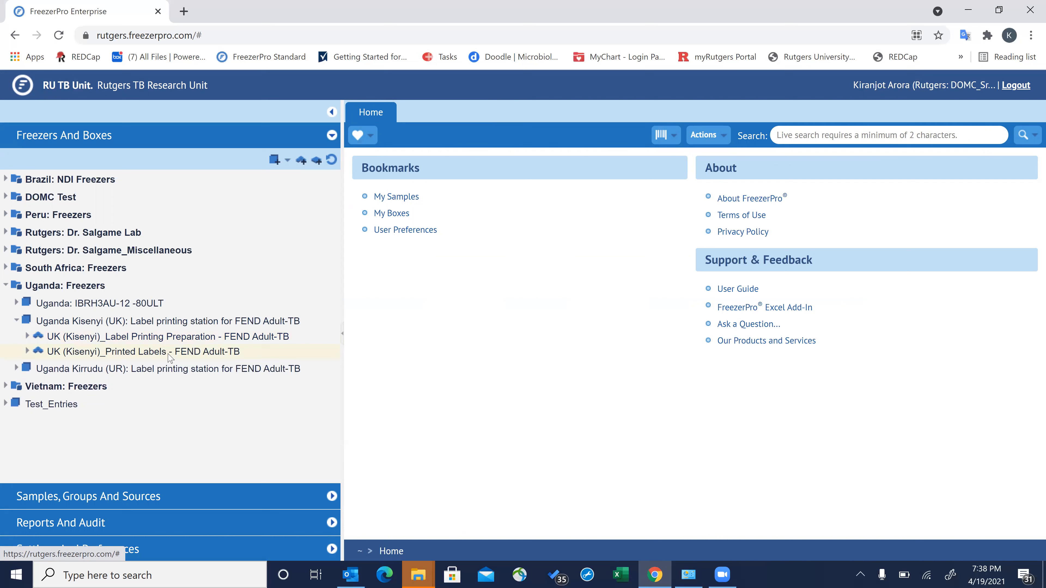
mouse_move(170, 357)
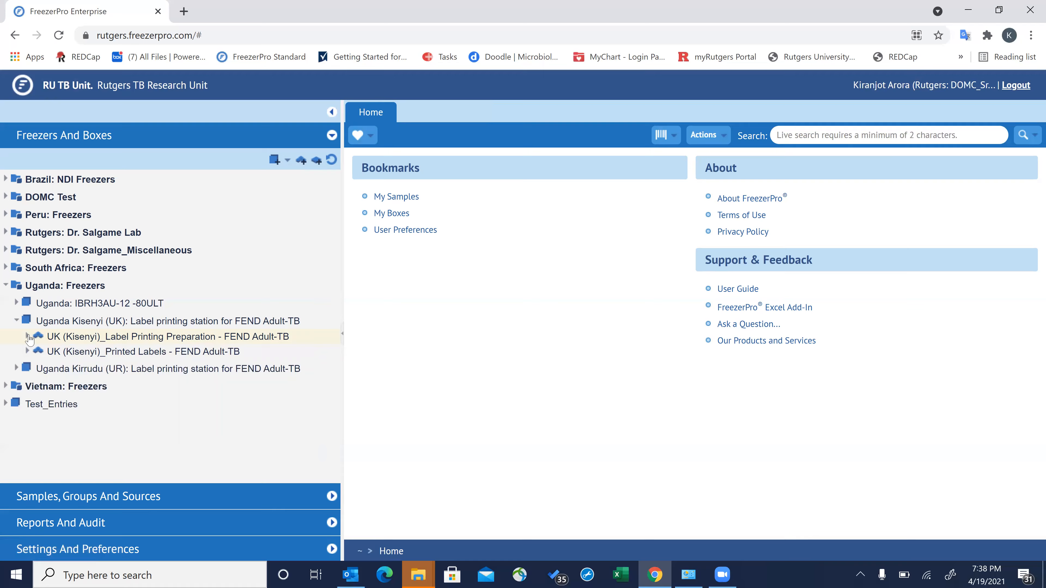
click(27, 337)
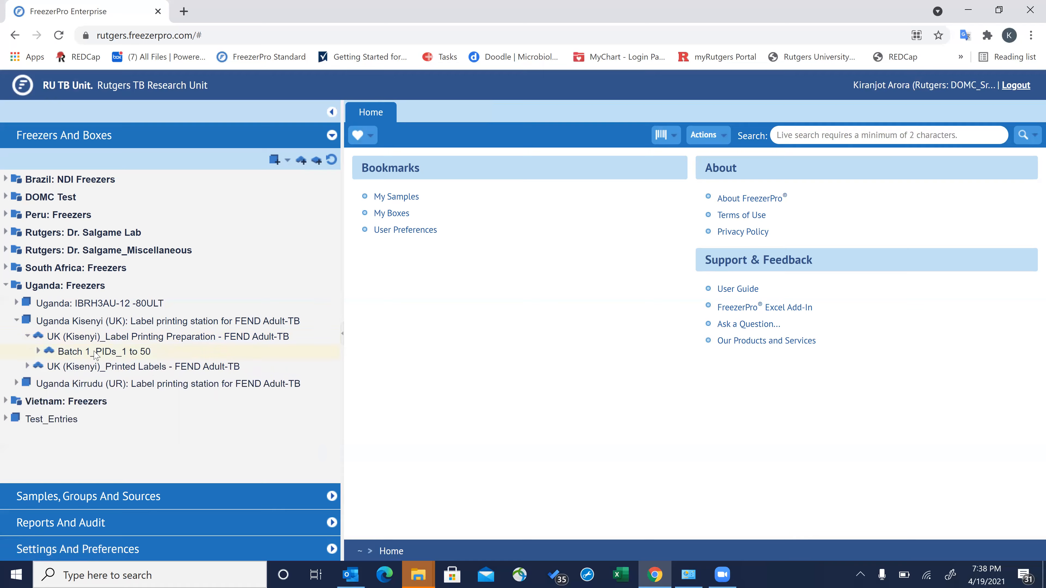
mouse_move(106, 357)
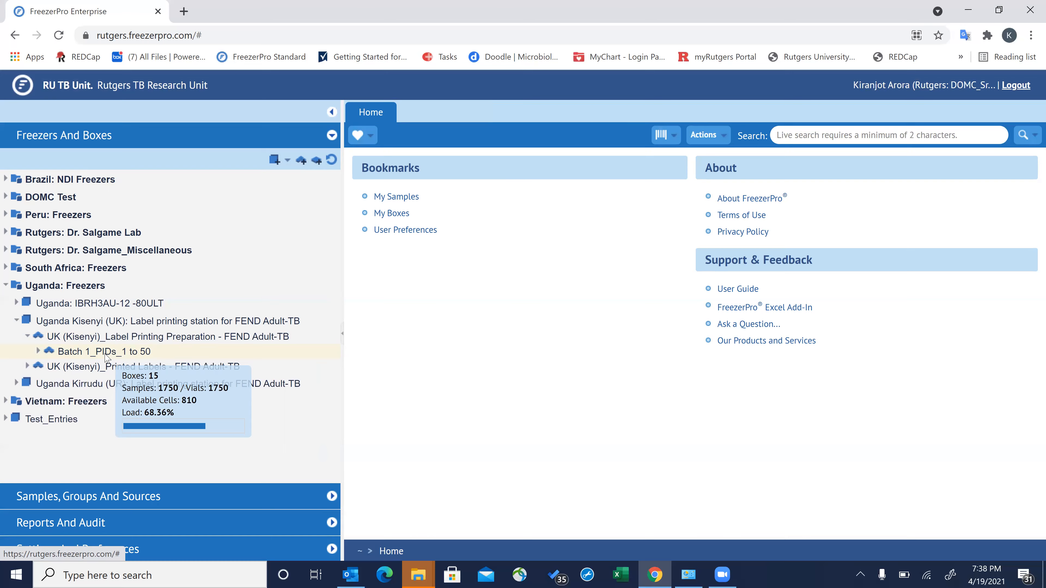
click(106, 353)
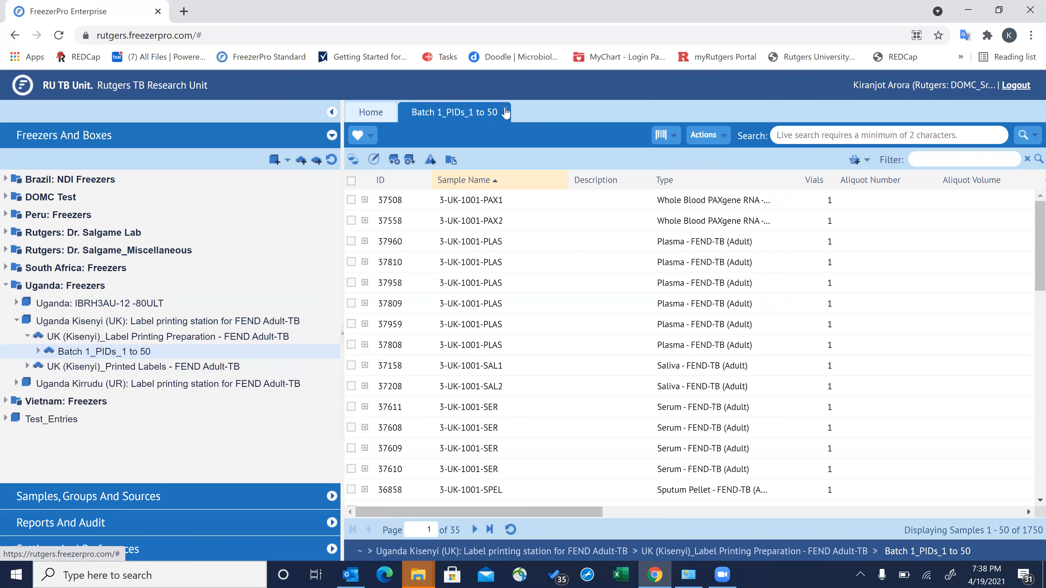
click(505, 108)
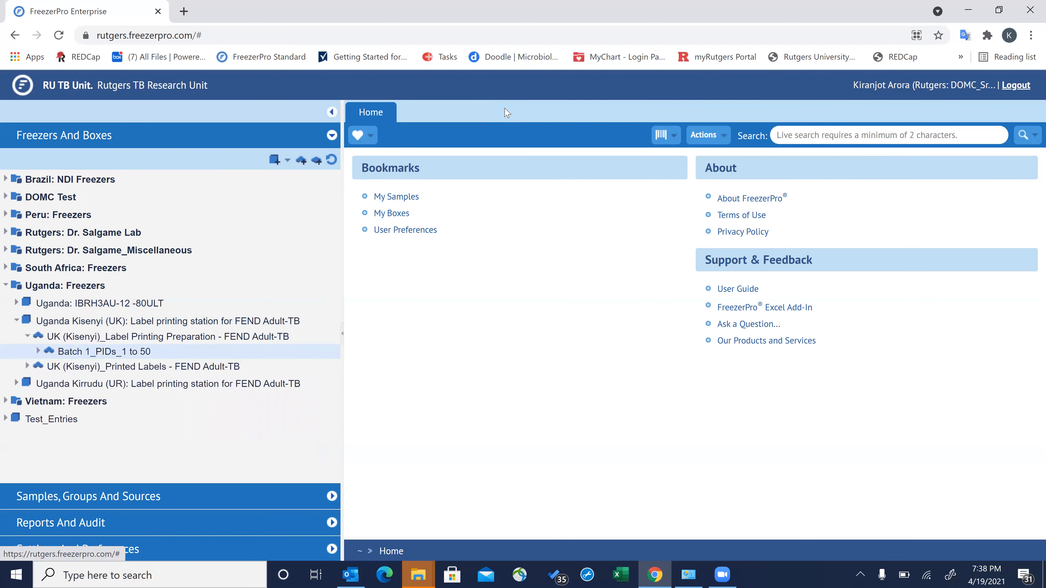
Step: Open the Urine 1 (UR1) box of Batch 1 and inspect the vial details at positions 3/A and 4/A
click(38, 352)
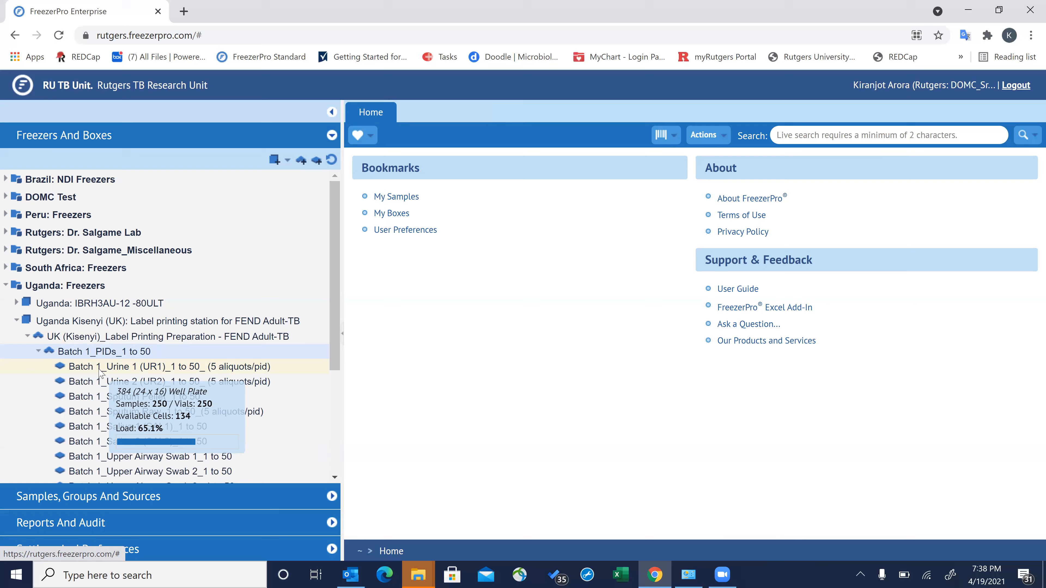
click(100, 369)
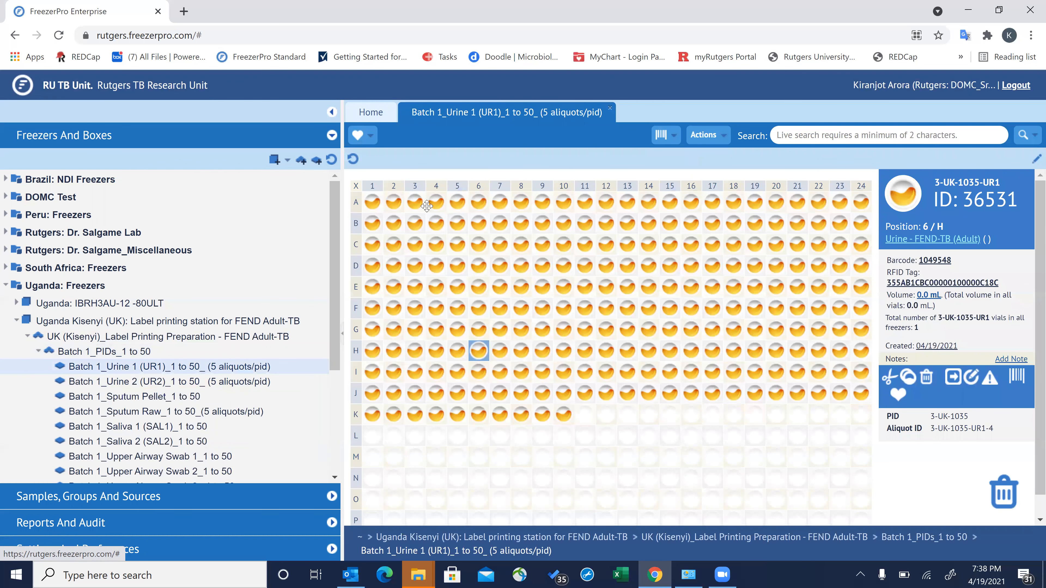
click(416, 204)
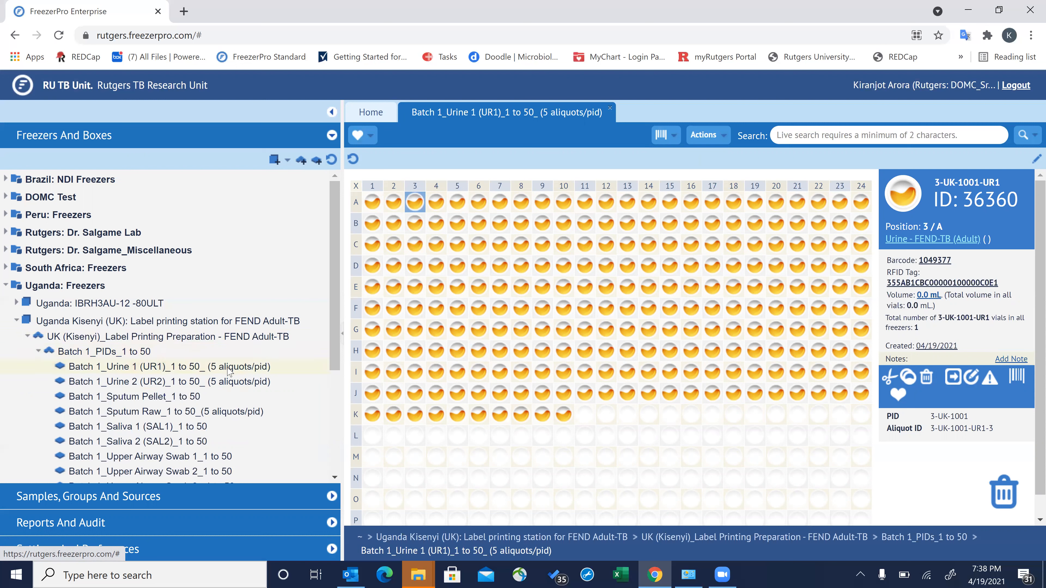
click(432, 201)
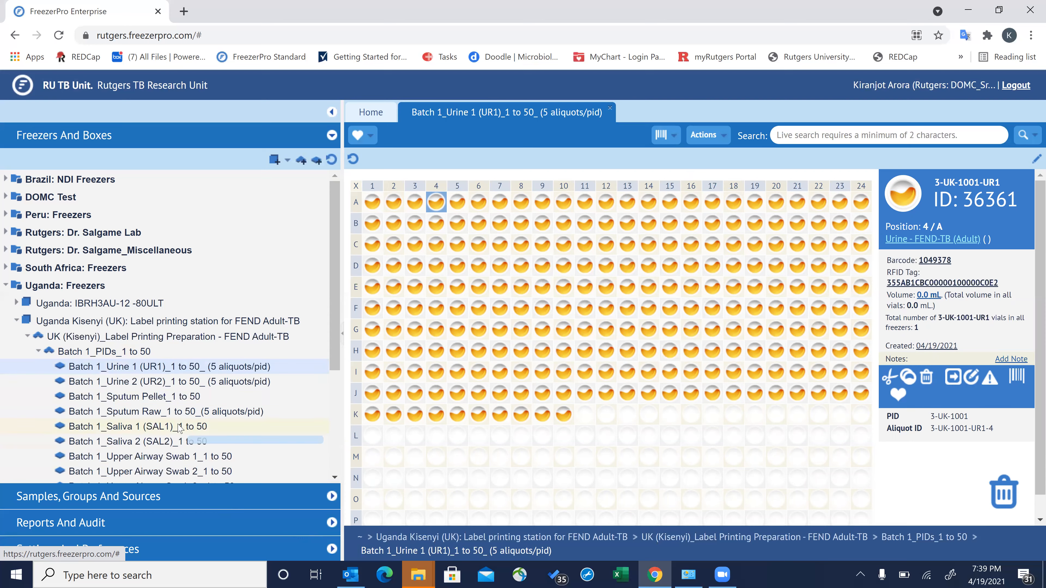
Step: Examine the parts of the sample name in the details of the Urine 1 vial at position 4/A
mouse_move(179, 430)
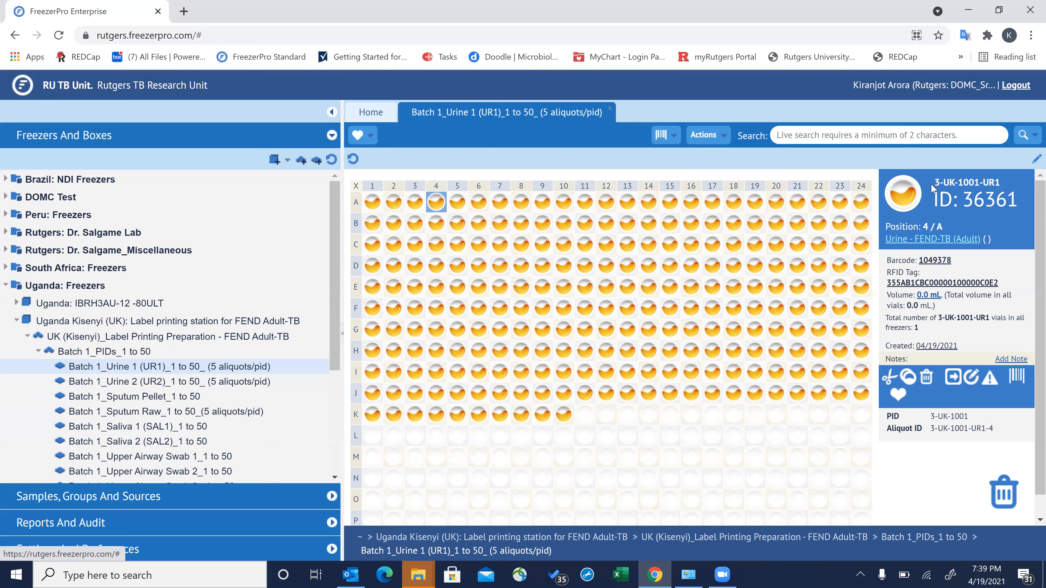
drag(933, 180, 1005, 179)
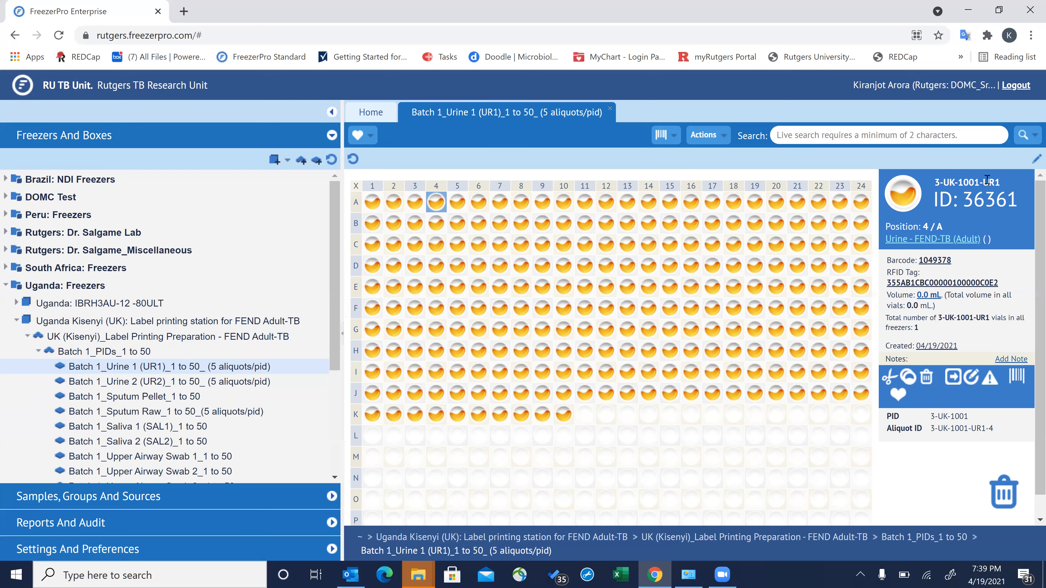
drag(981, 180, 937, 178)
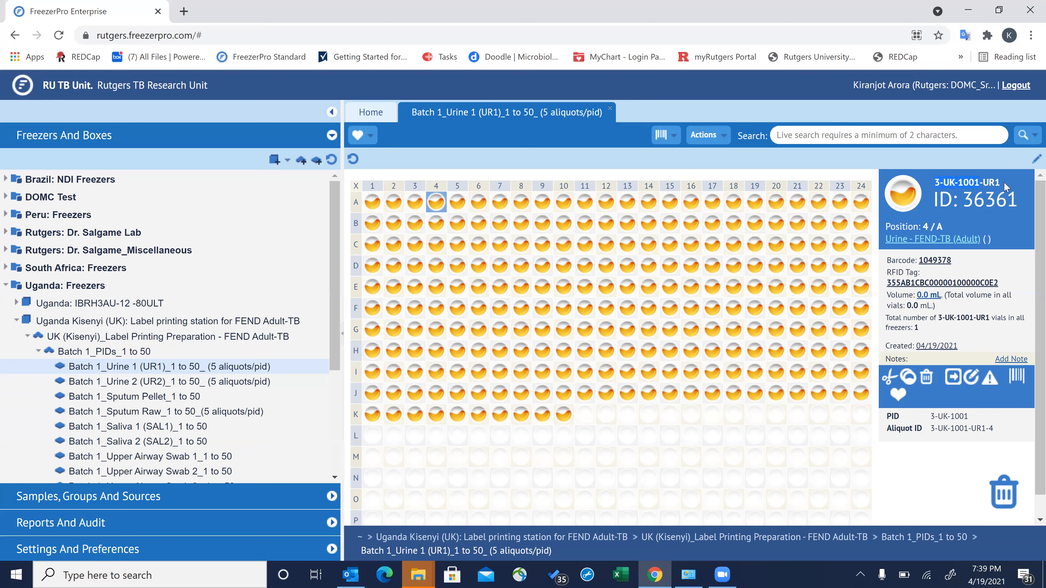
drag(1002, 182, 988, 182)
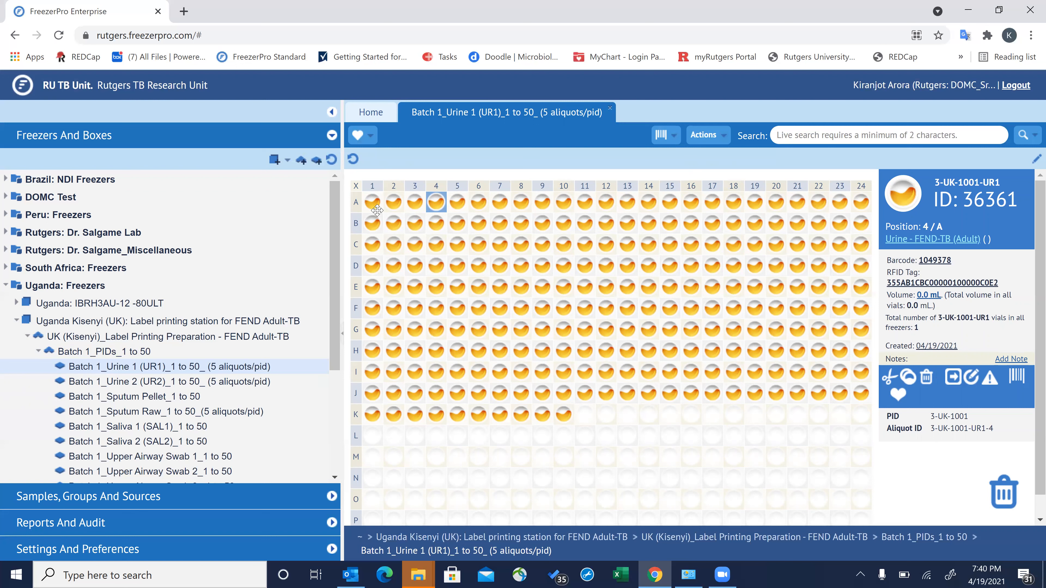
Step: Generate one copy of the barcode label for the vial at position 1/A using the FEND TB (Adult)-Urine, Serum, Raw Sputum, Plasma printer profile
mouse_move(378, 209)
click(370, 202)
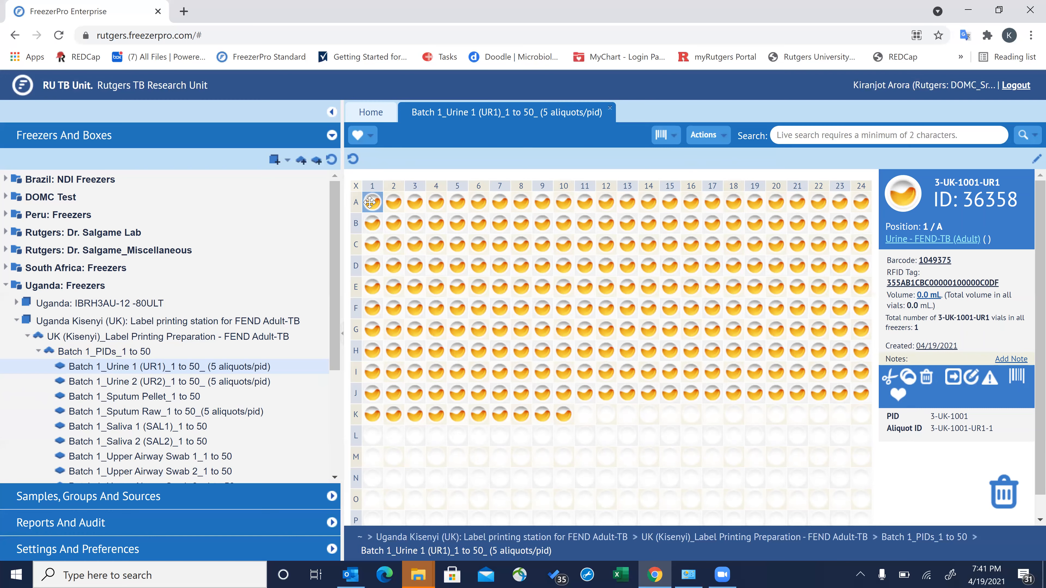
mouse_move(1019, 382)
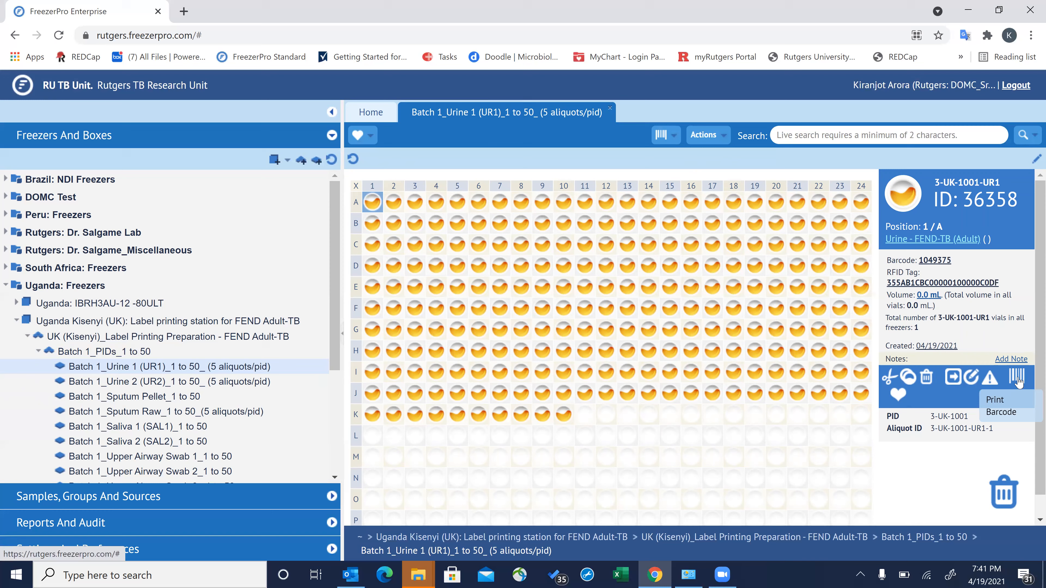
click(1019, 381)
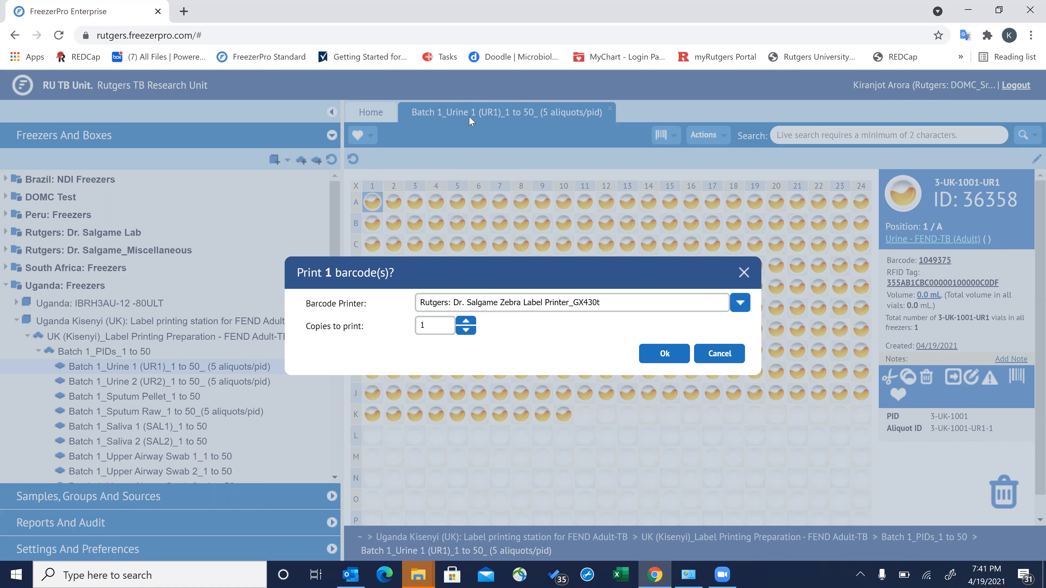
click(737, 305)
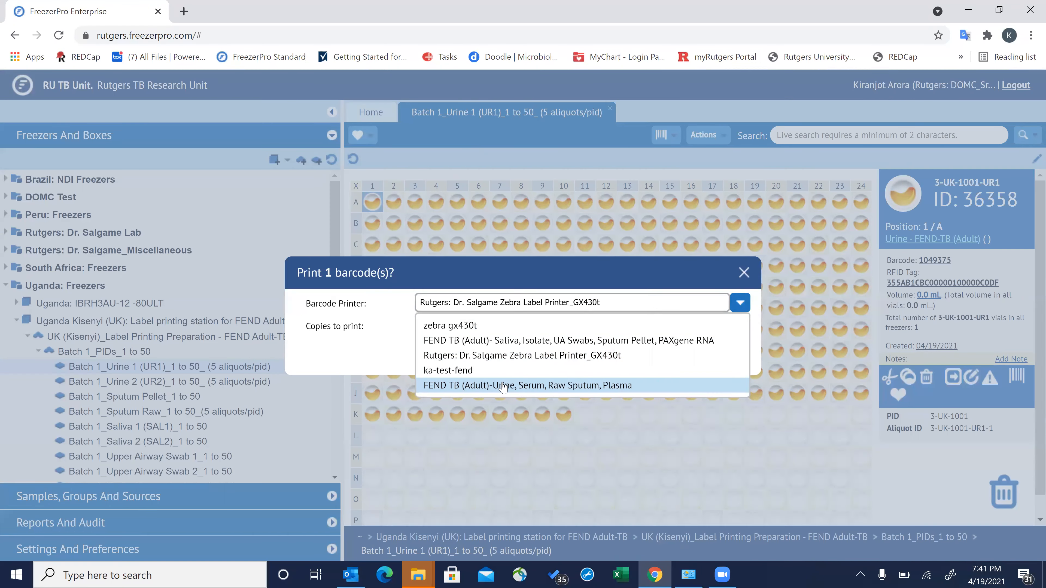
click(512, 385)
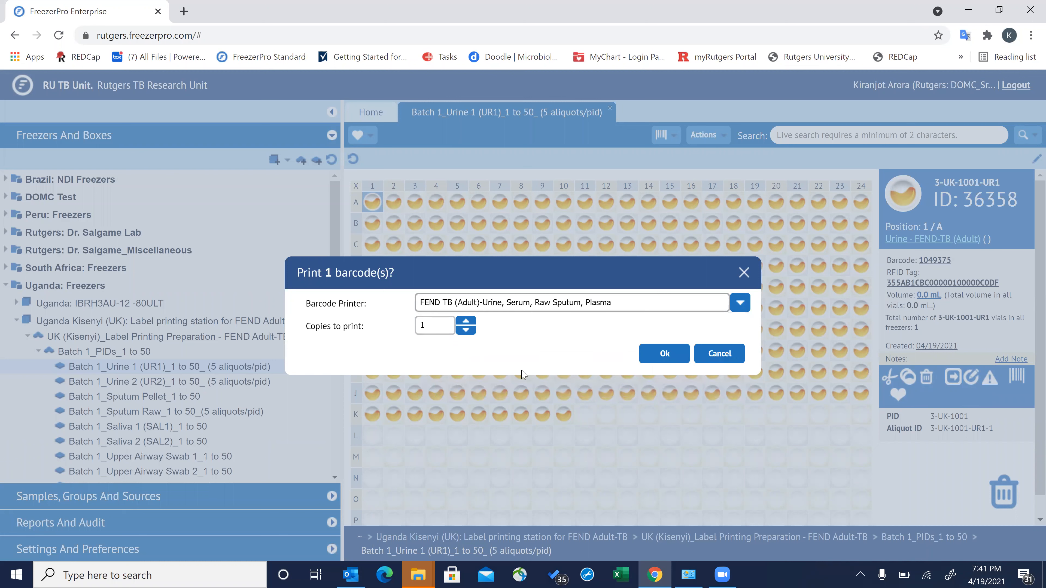
click(671, 356)
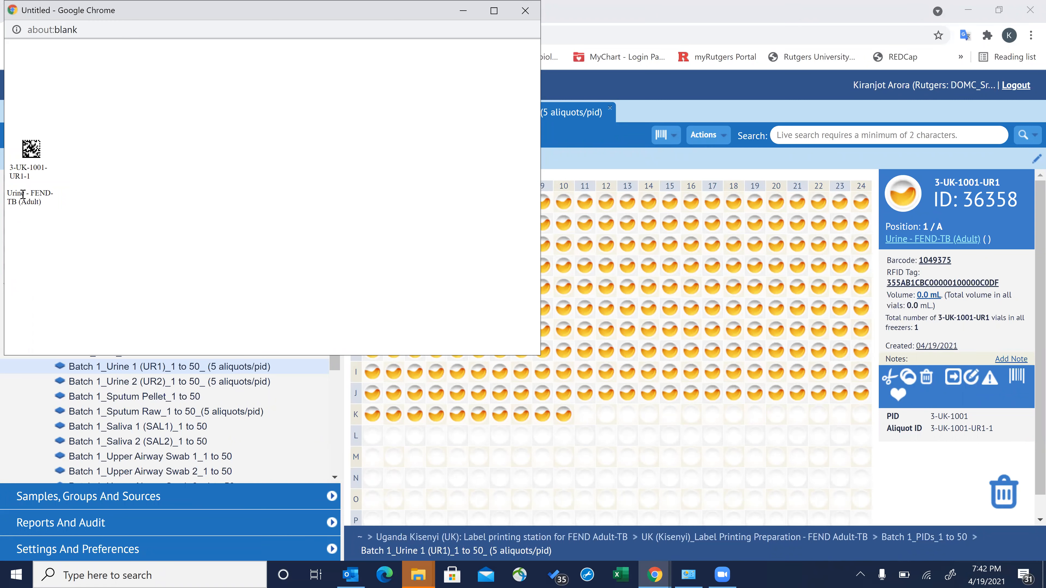
Step: Check the sample ID and type text on the generated label, and print one copy in landscape on the ZDesigner GX430t (USB)
drag(23, 194, 4, 191)
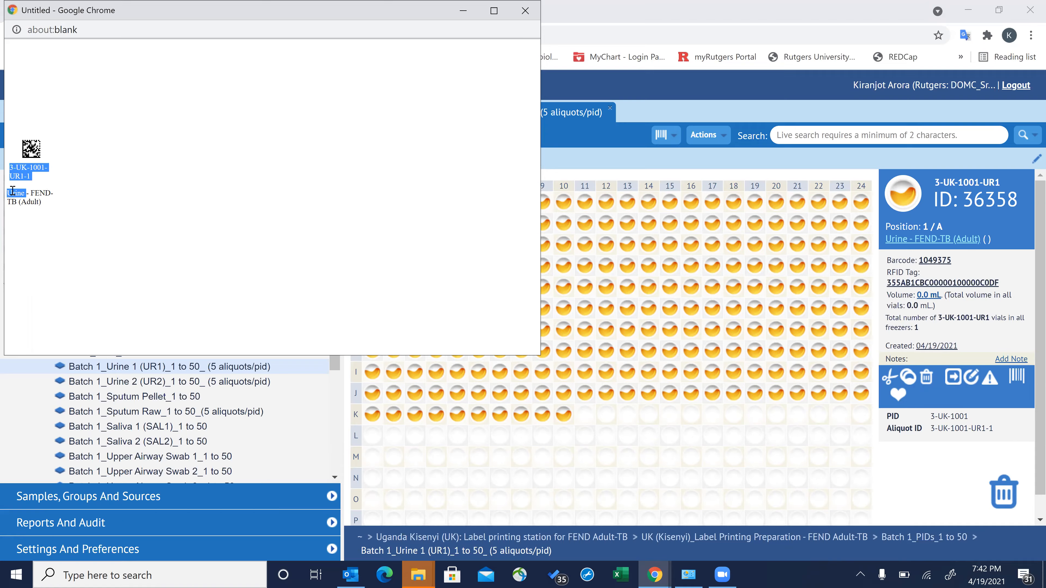
click(26, 194)
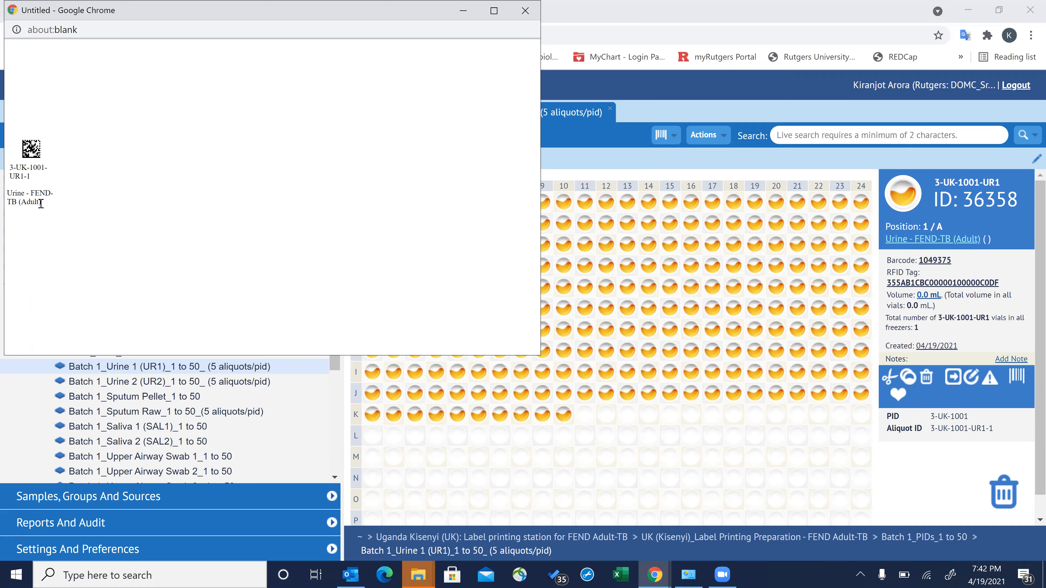
drag(41, 204, 35, 193)
right_click(113, 127)
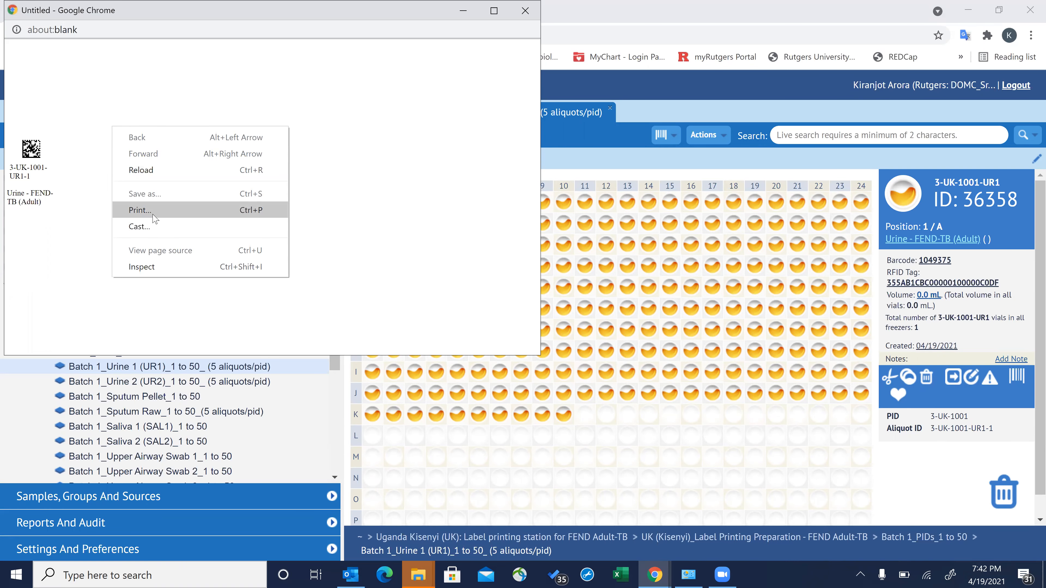
click(140, 210)
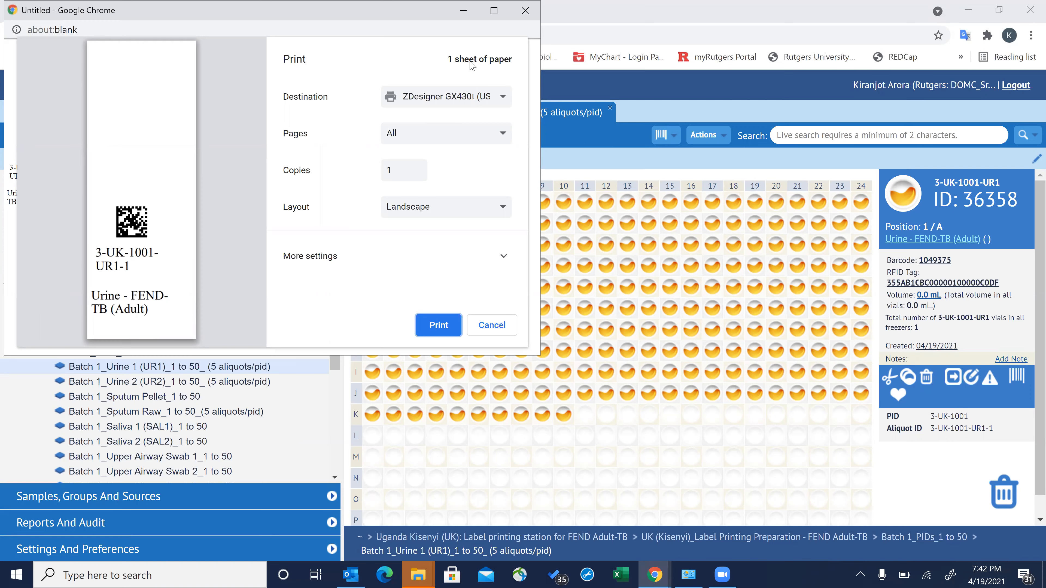
click(500, 102)
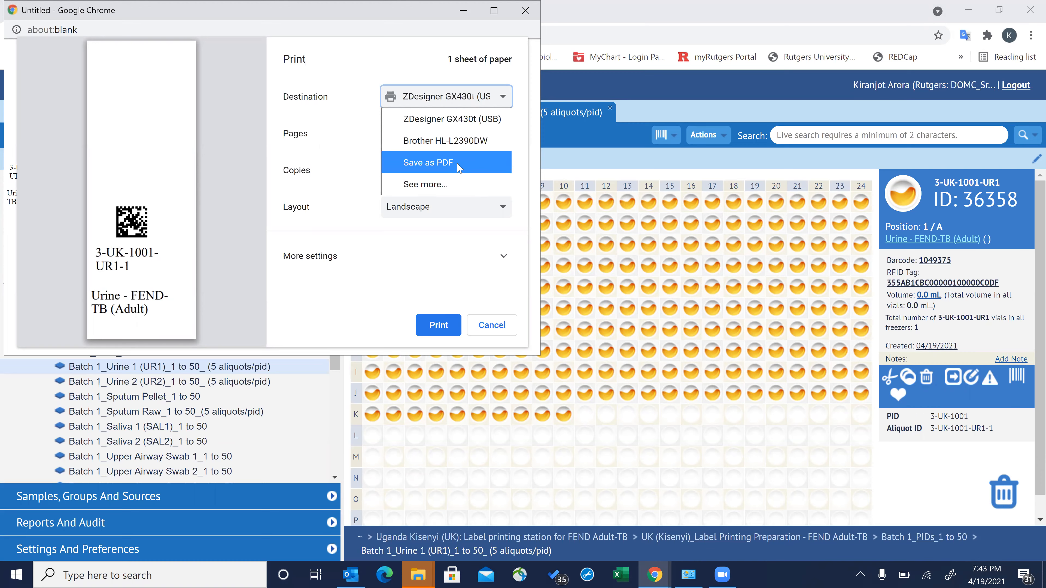
click(472, 123)
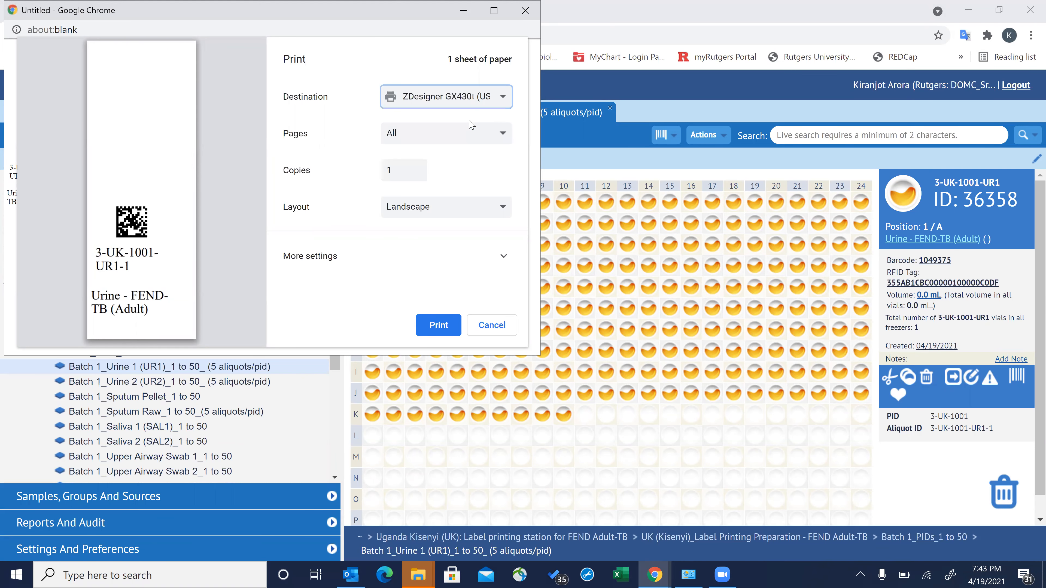
click(438, 325)
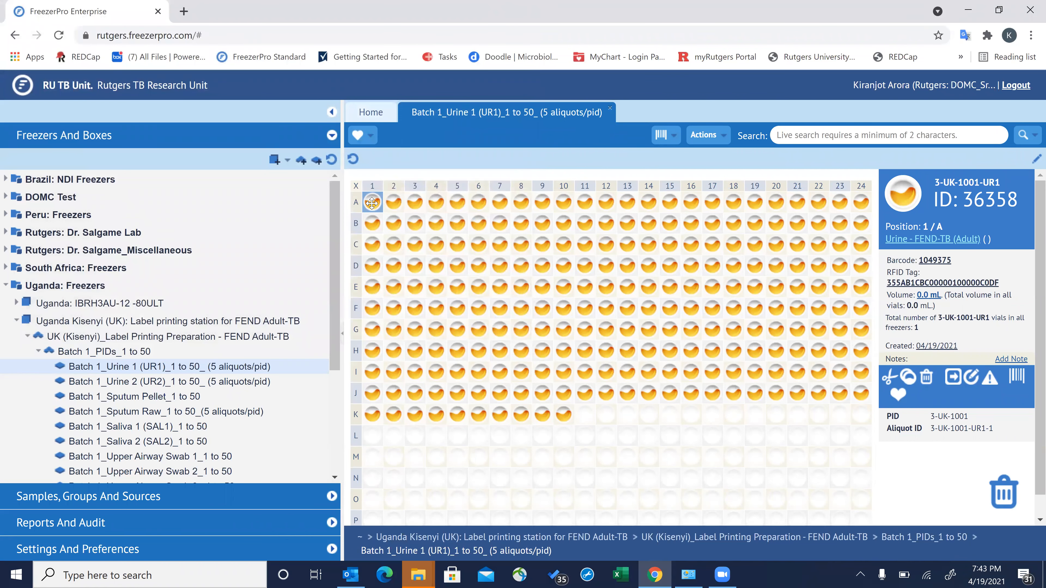
Step: Select all vials in the Urine 1 box and generate one copy of their barcodes with the FEND TB (Adult)-Urine, Serum, Raw Sputum, Plasma profile
click(592, 265)
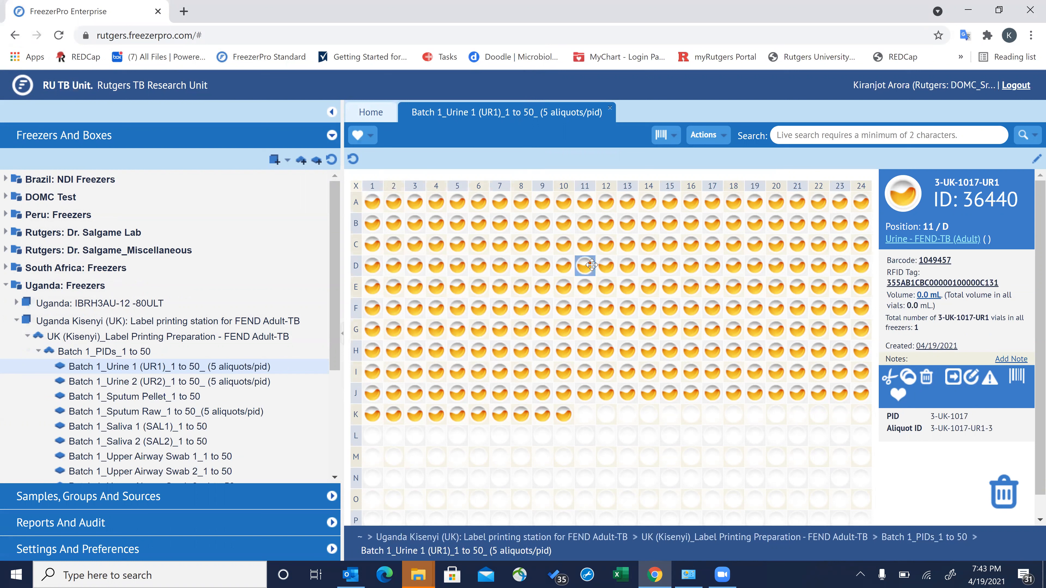
click(667, 242)
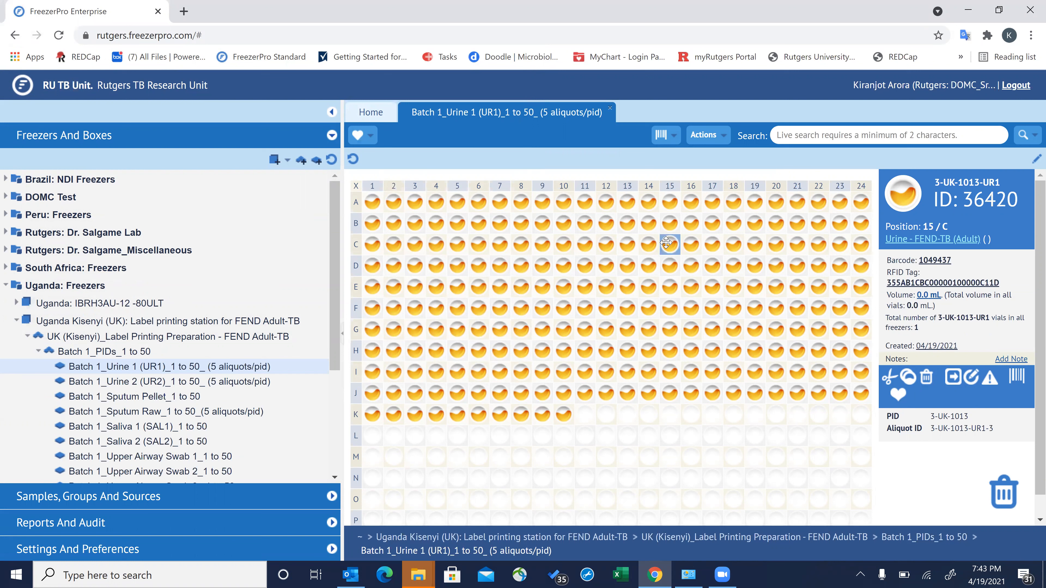
click(356, 188)
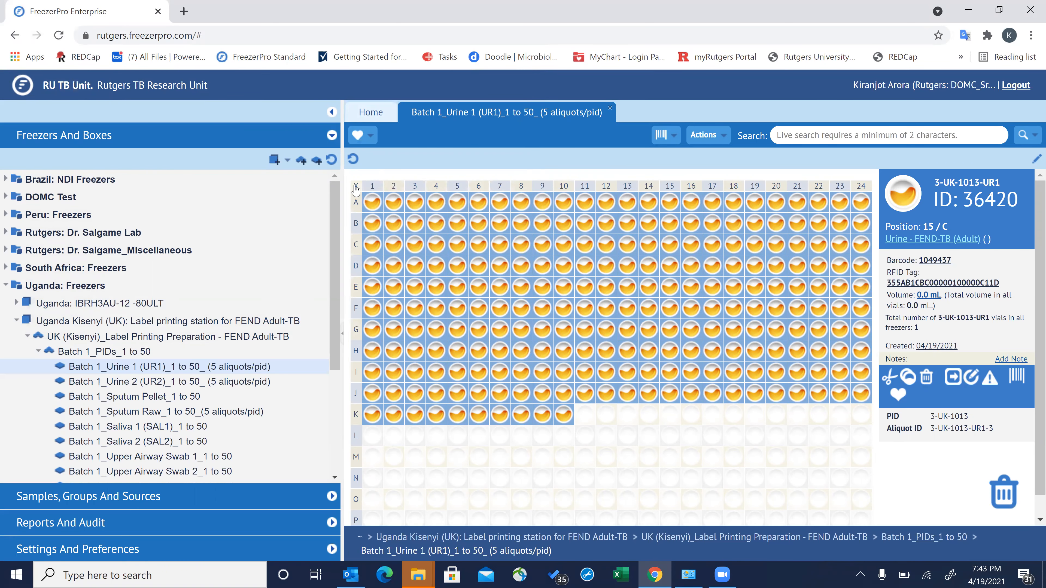
click(1016, 379)
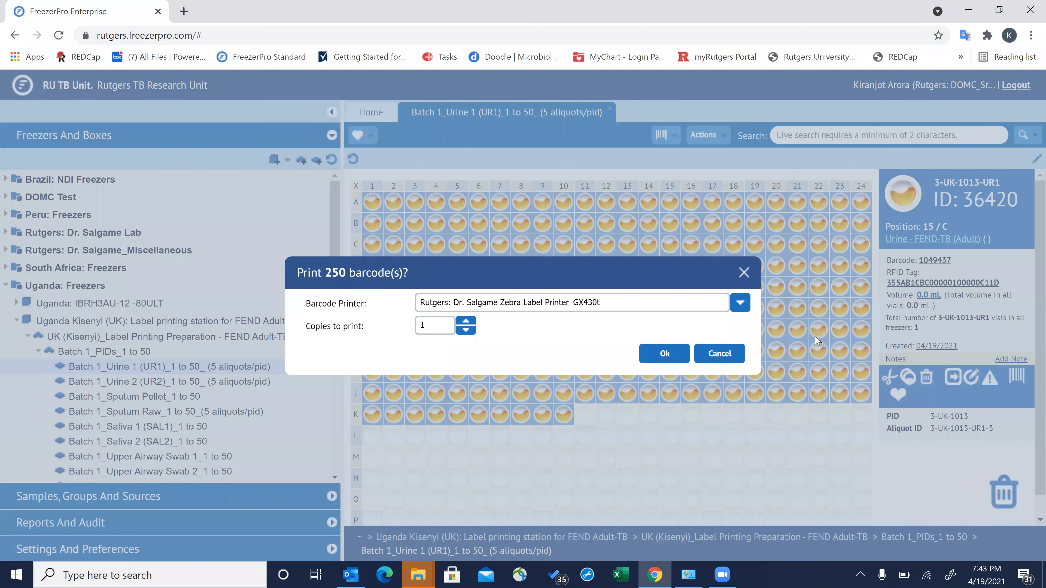
click(740, 304)
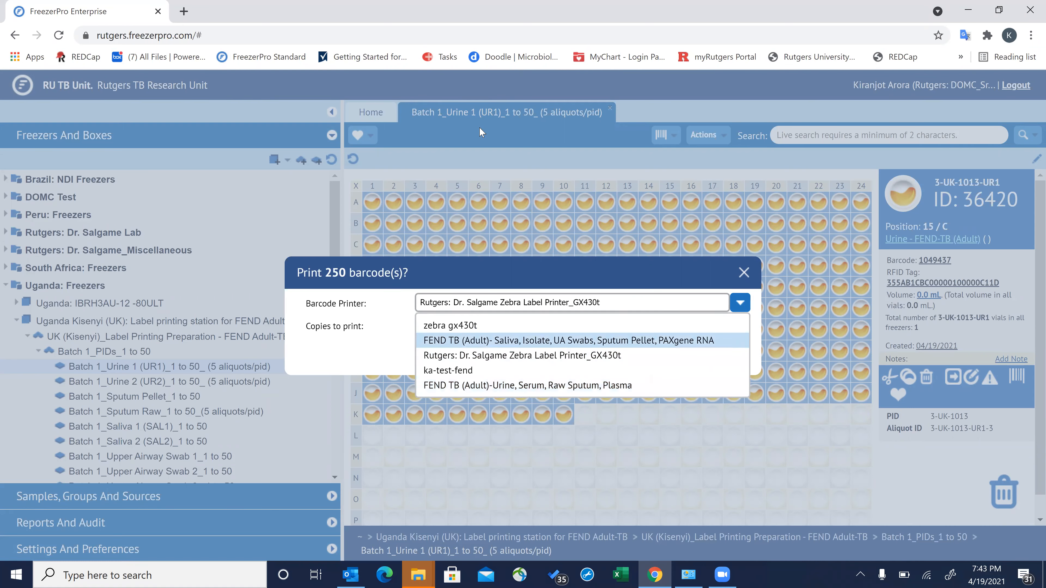
click(515, 386)
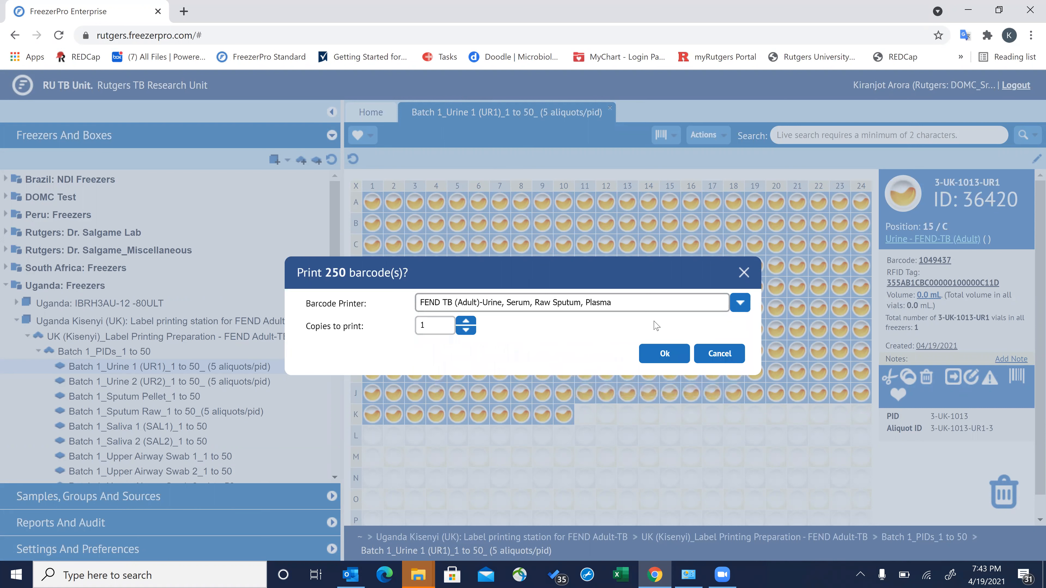
click(674, 351)
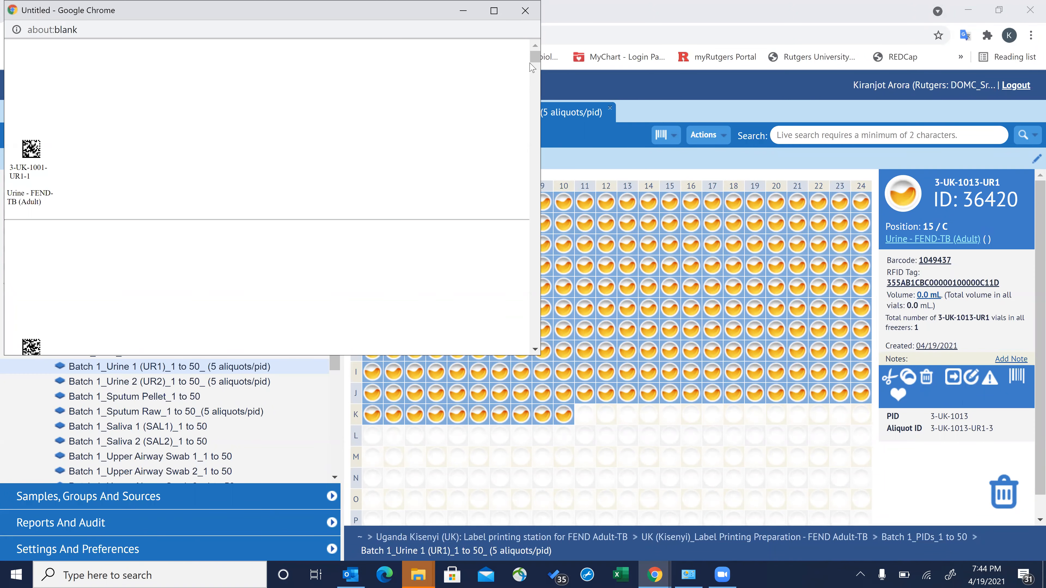
Step: Review the generated labels through the last one, open their print settings with ZDesigner GX430t (USB) as destination, and close the window without printing
click(535, 86)
drag(534, 87, 522, 357)
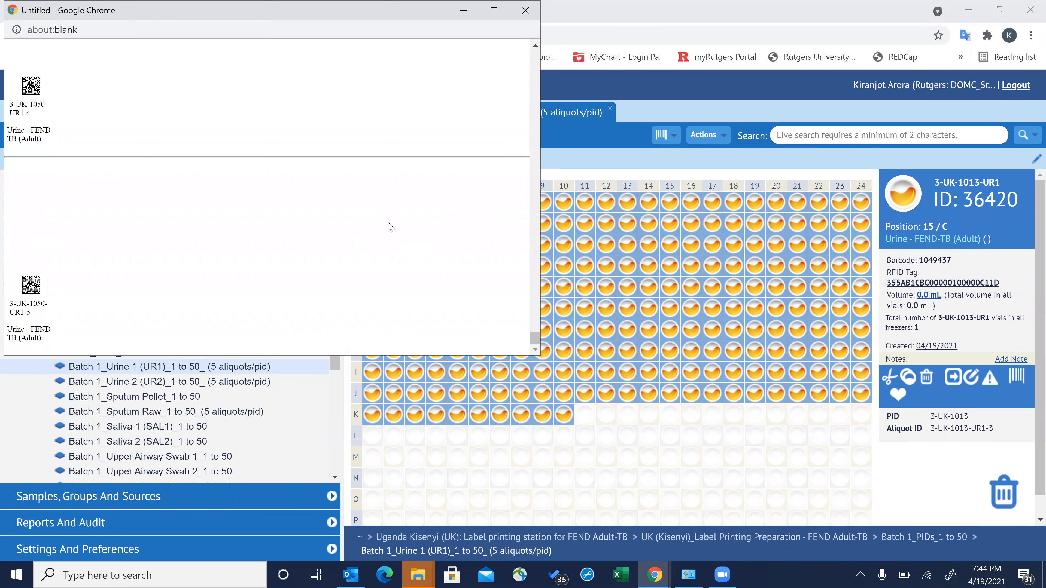
right_click(352, 226)
click(414, 299)
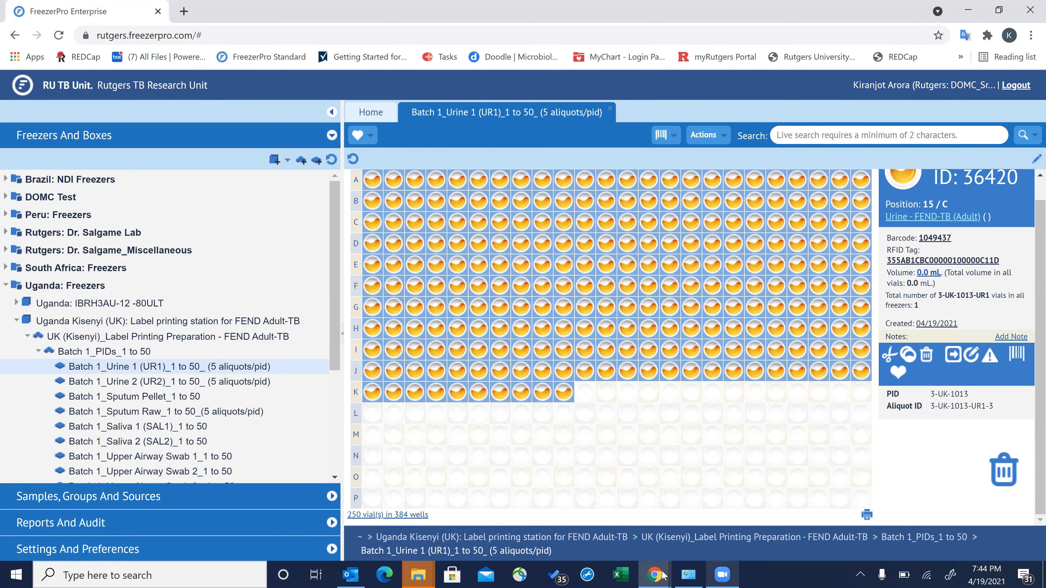
mouse_move(651, 576)
click(708, 531)
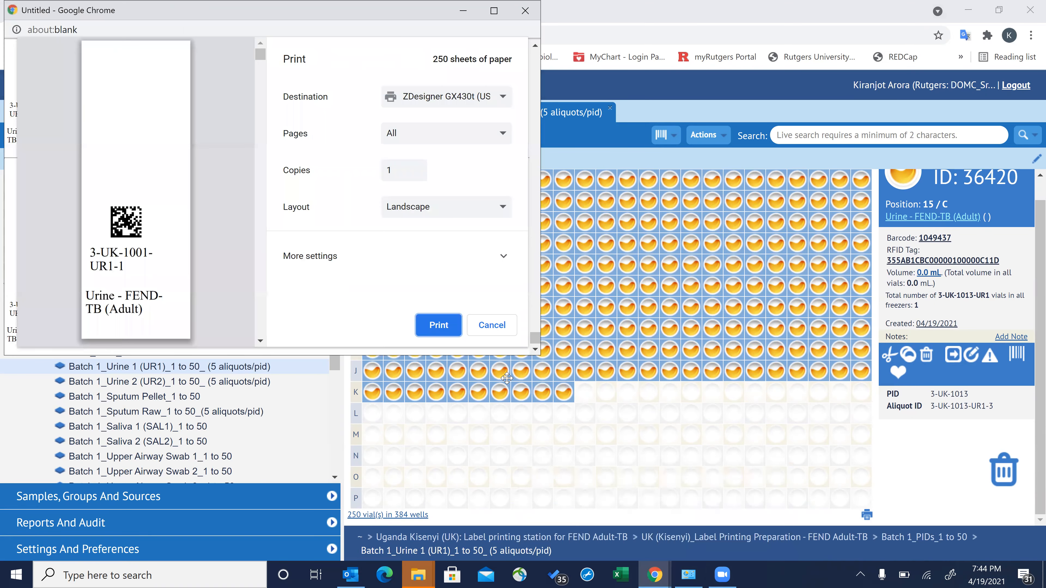
click(474, 104)
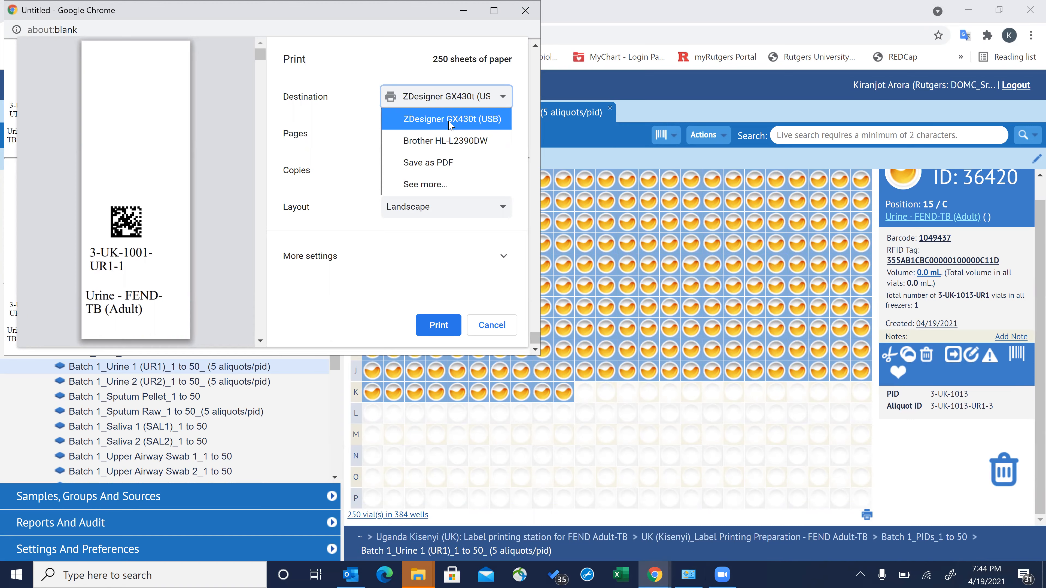
click(475, 123)
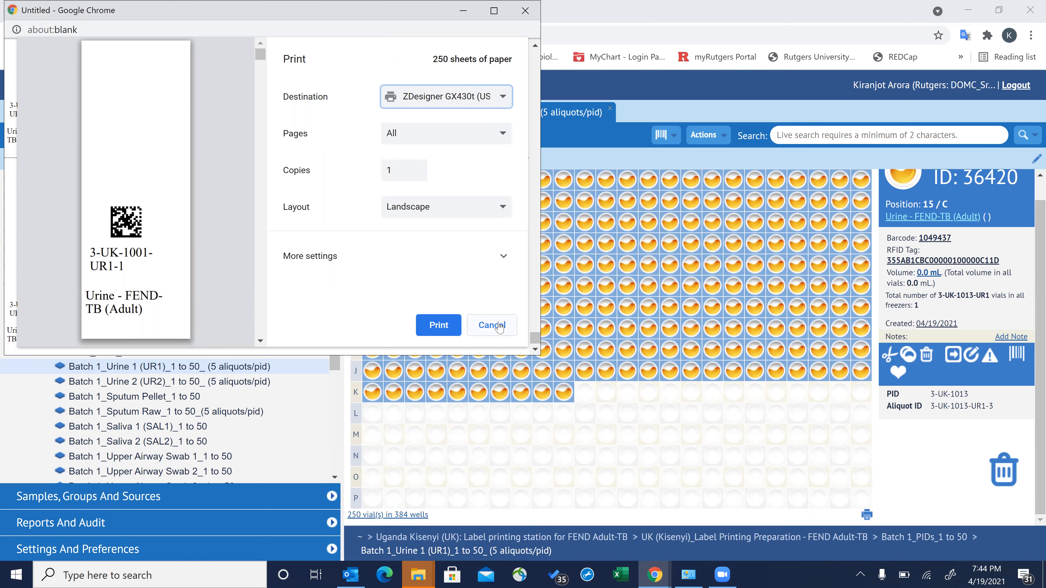
click(525, 10)
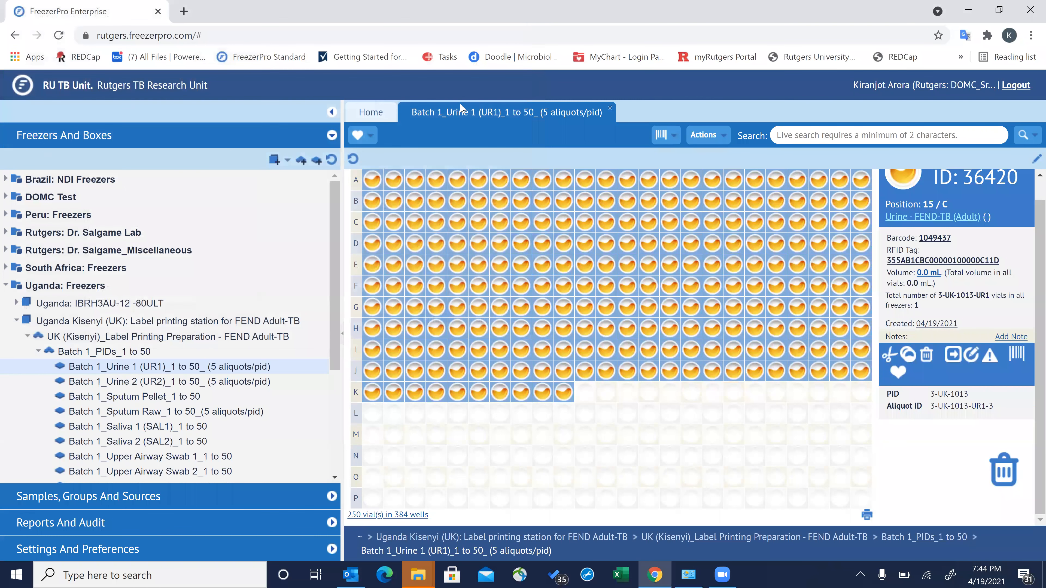
Step: Starting from the vial at position 1/A, select all vials in the box, and exclude 1/A from the selection
click(490, 460)
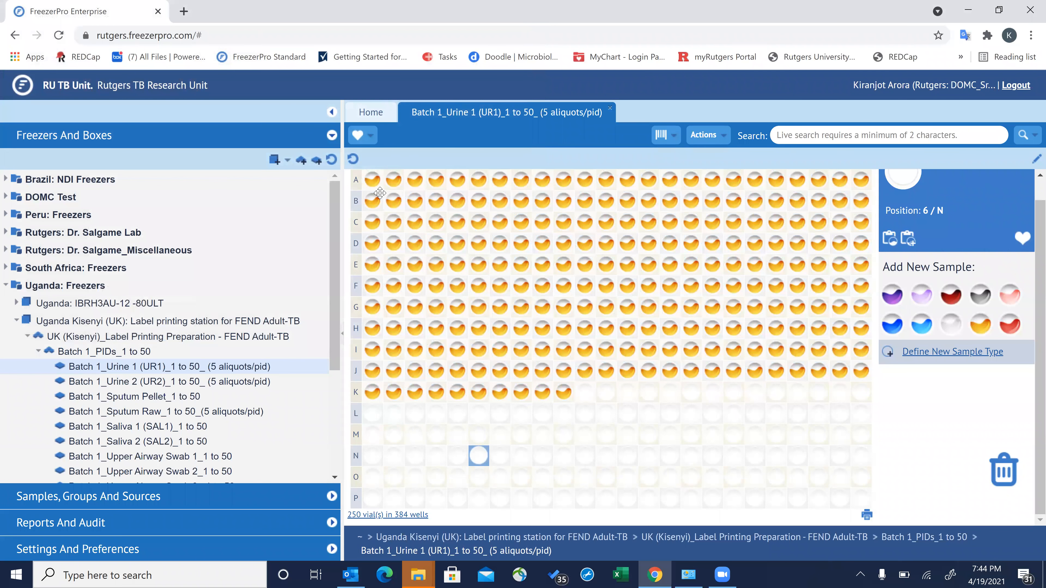
click(373, 183)
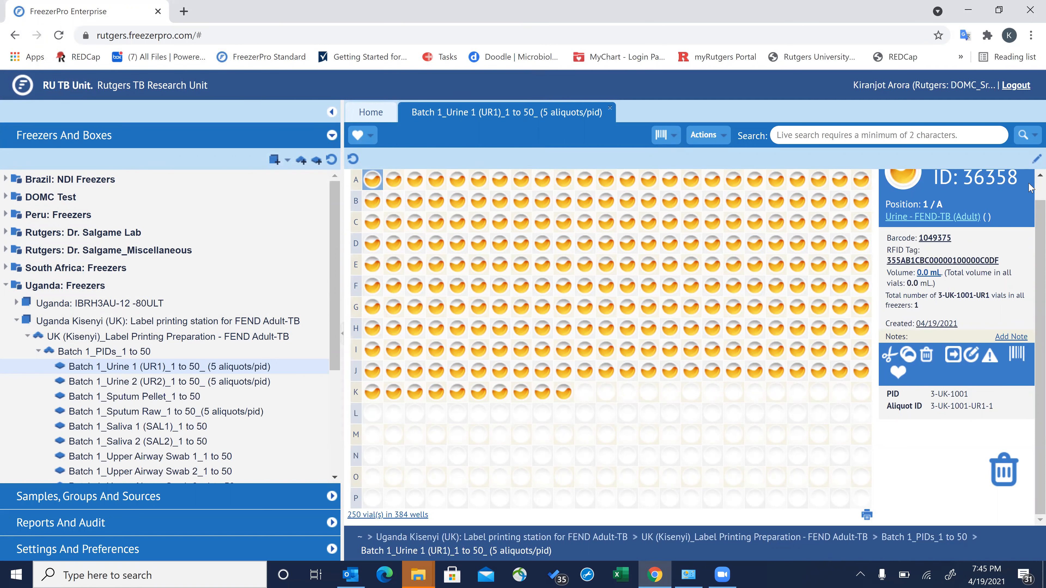
scroll(1029, 188, up, 1)
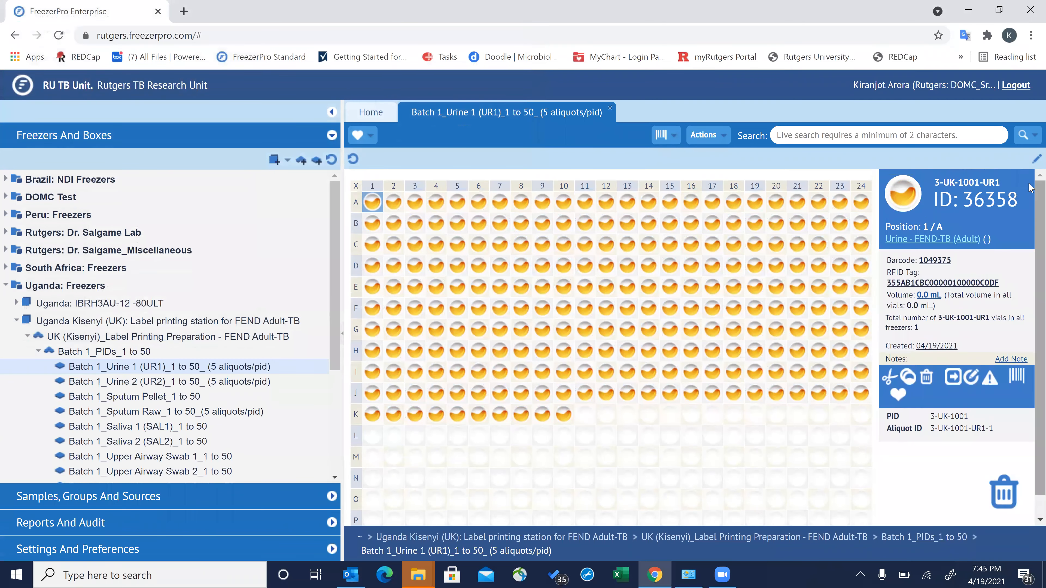
click(356, 187)
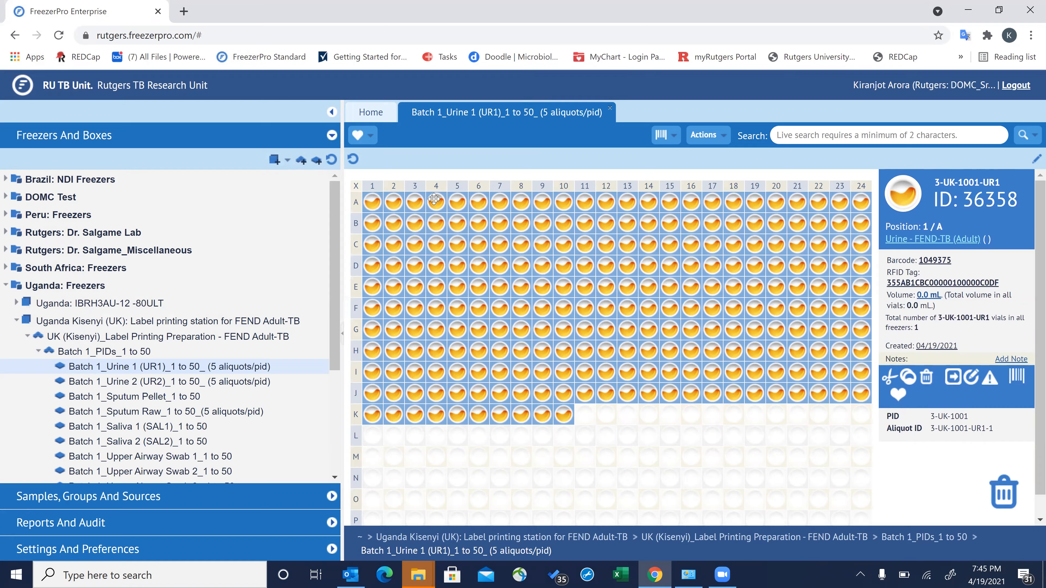
click(371, 202)
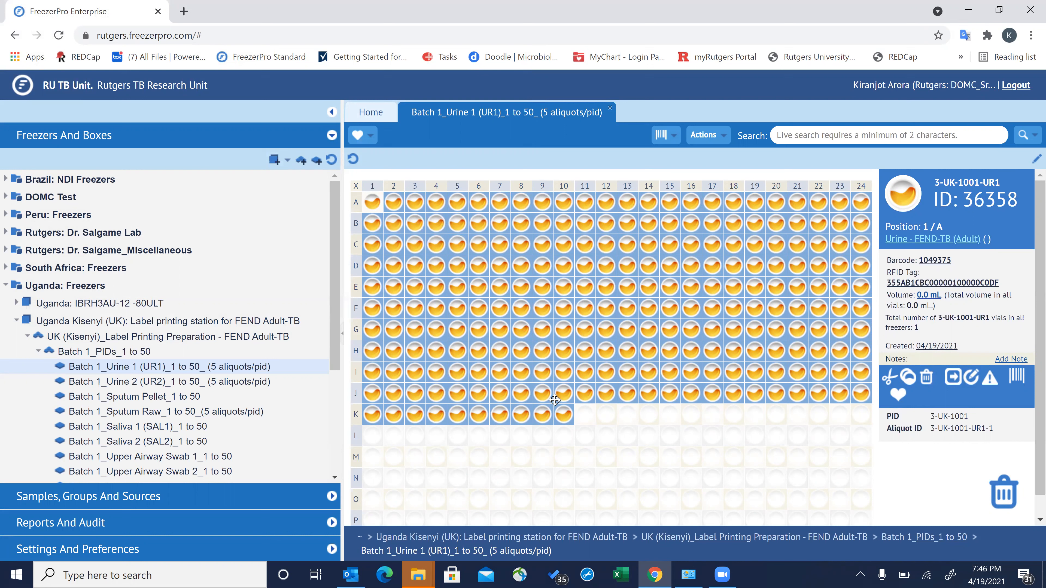
Step: View the vial details at position 11/H, and select all empty wells of the box starting from the empty well 1/L
click(587, 444)
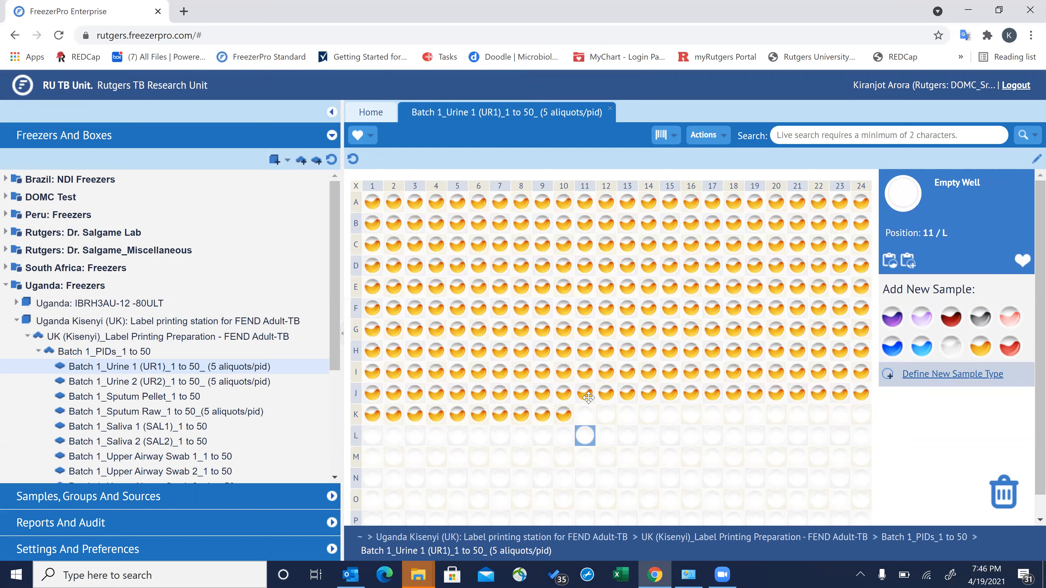
click(583, 354)
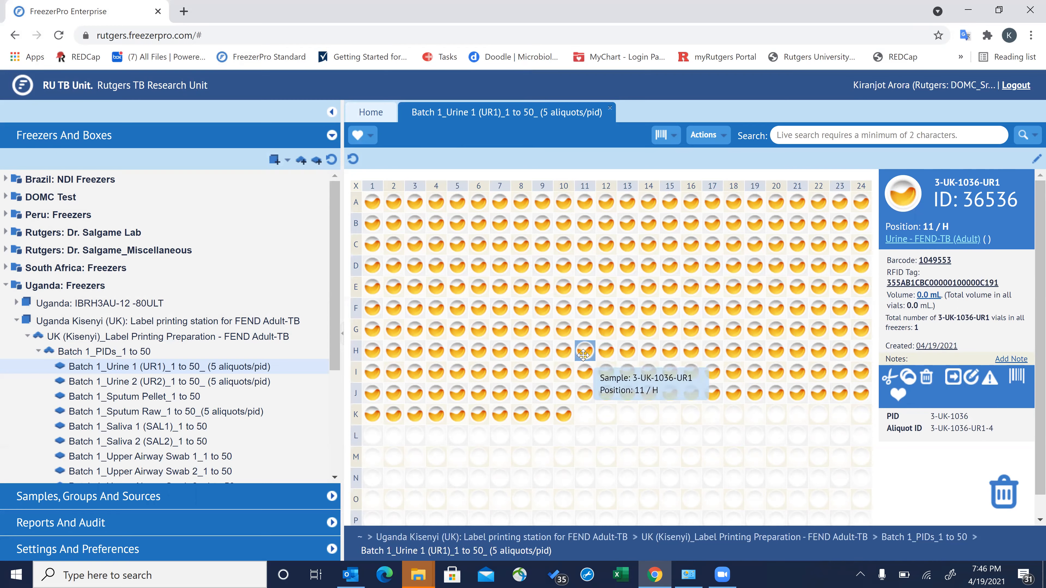
click(373, 437)
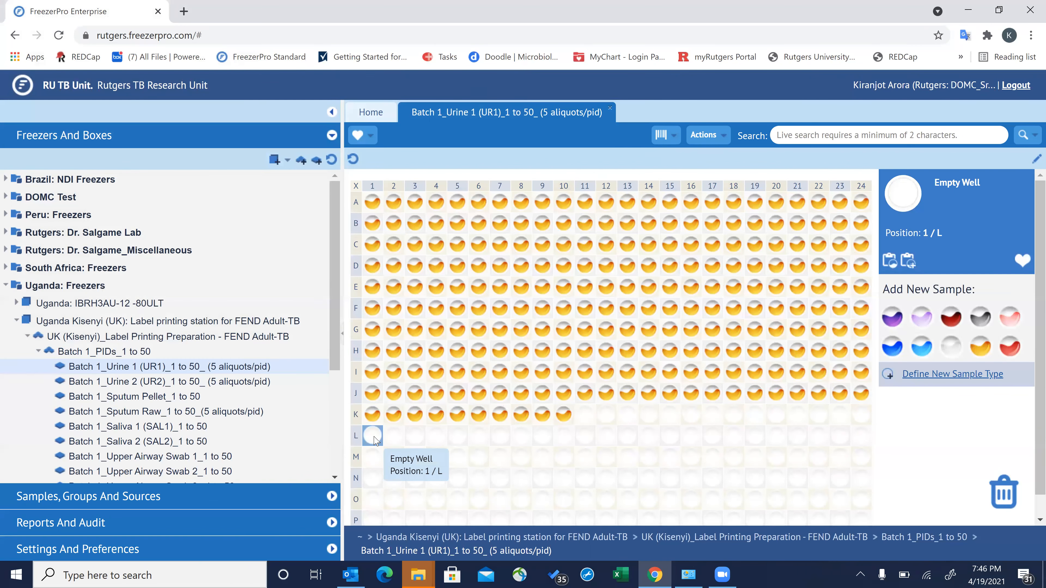
click(355, 188)
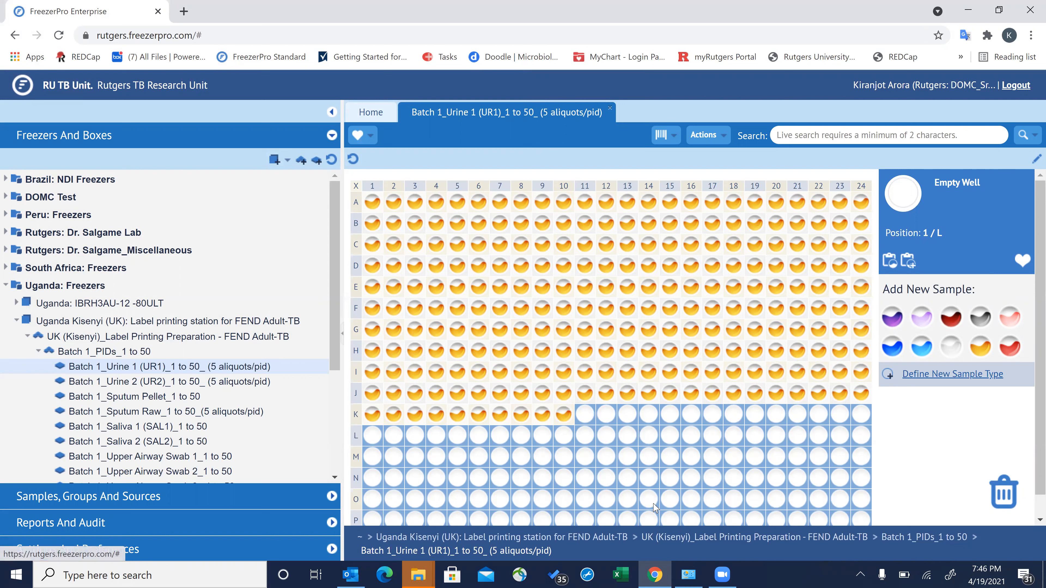
Step: Select all vials in the box starting from the vial at 14/E, and select all empty wells starting from the empty well 5/L
mouse_move(650, 293)
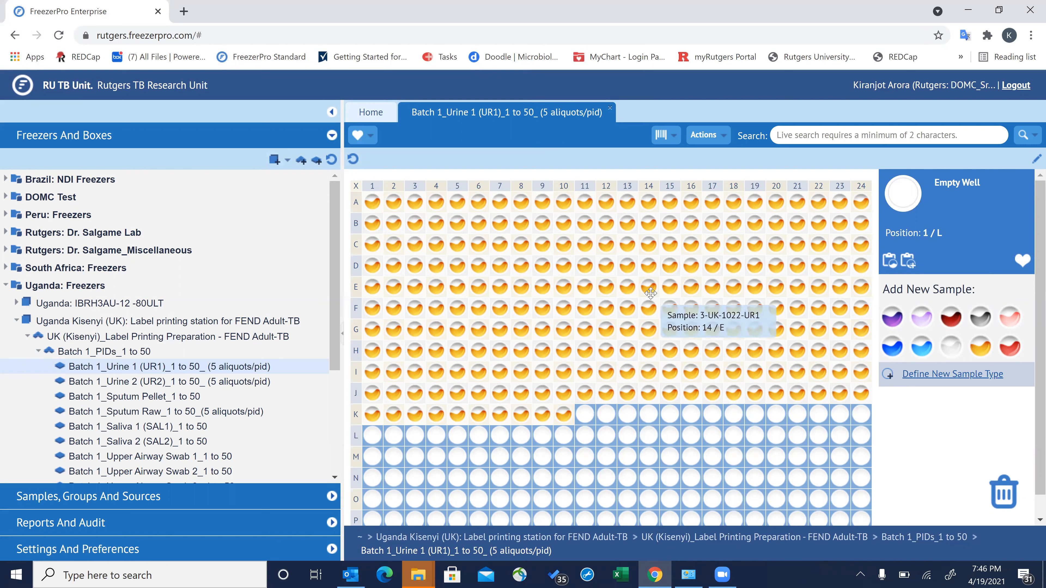
click(651, 293)
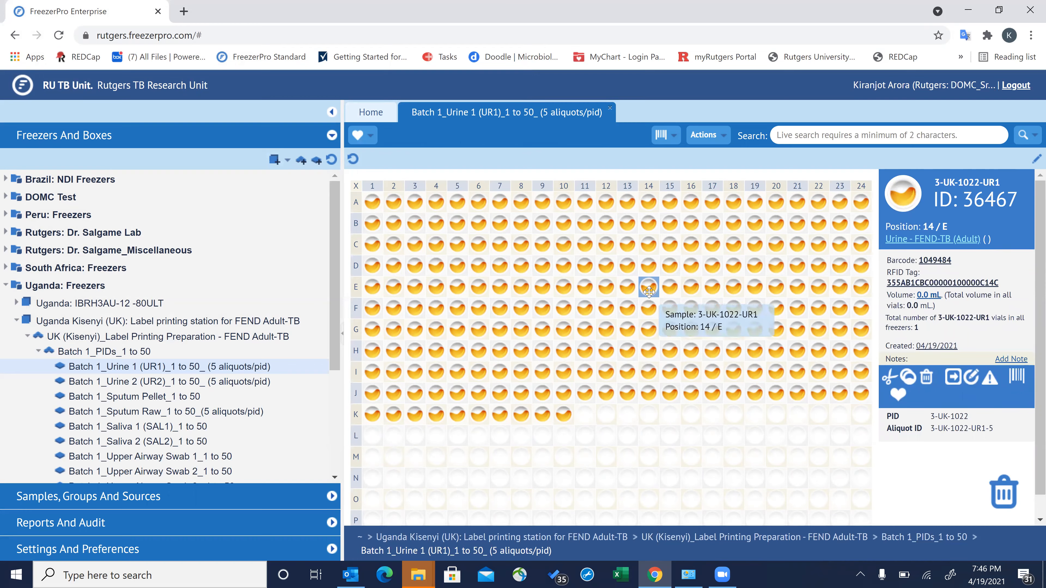
click(356, 189)
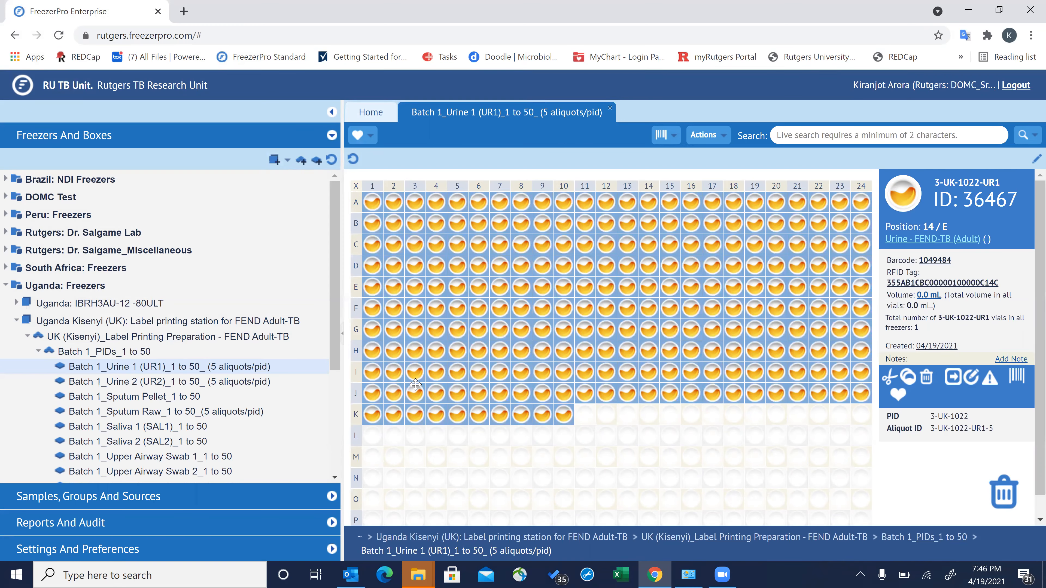
click(461, 445)
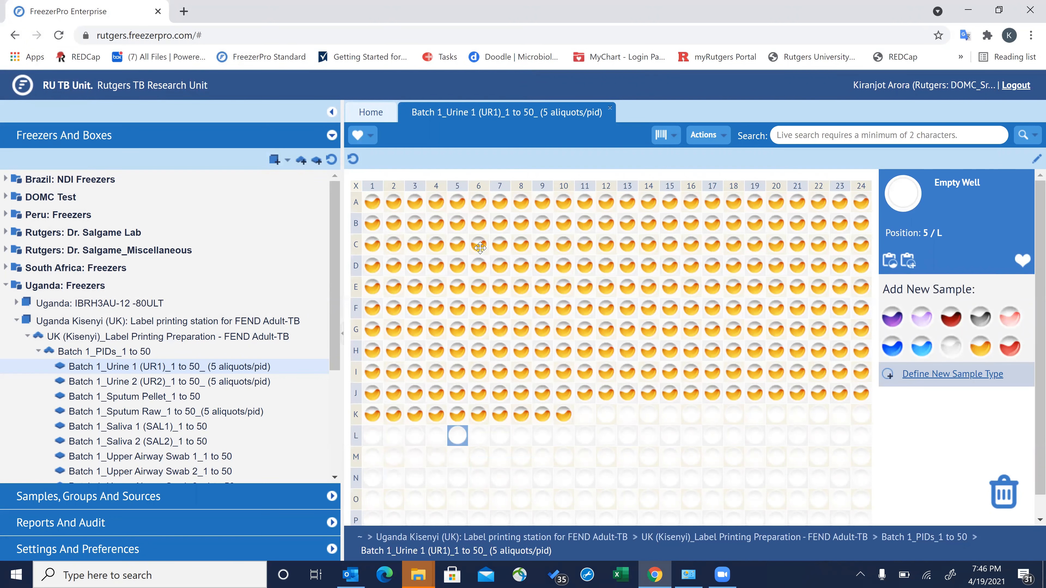
click(356, 188)
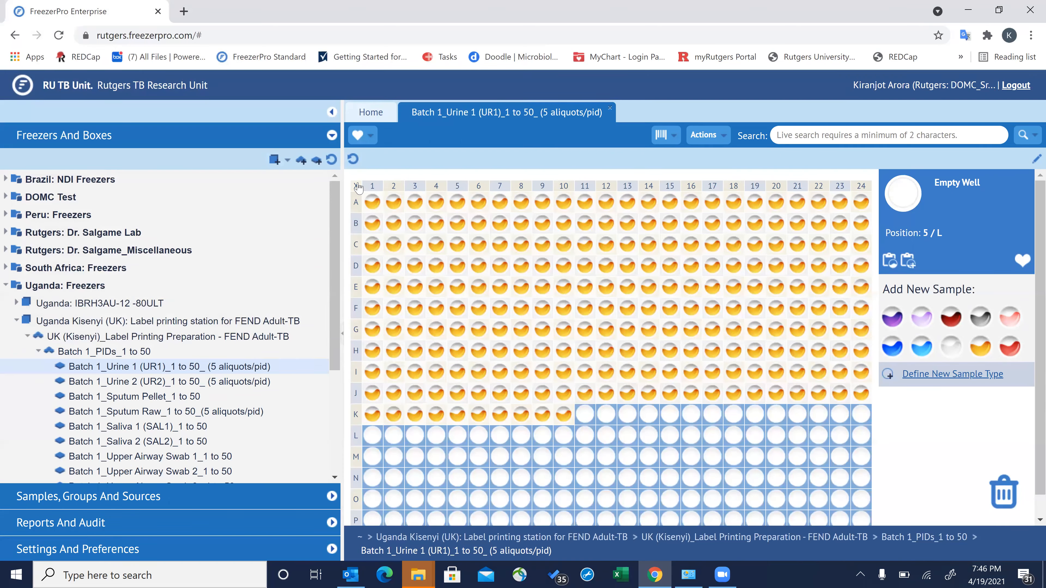
Step: Select all vials starting from 2/A and generate one copy of their barcodes with the FEND TB (Adult)- Saliva, Isolate, UA Swabs, Sputum Pellet, PAXgene RNA profile
click(392, 203)
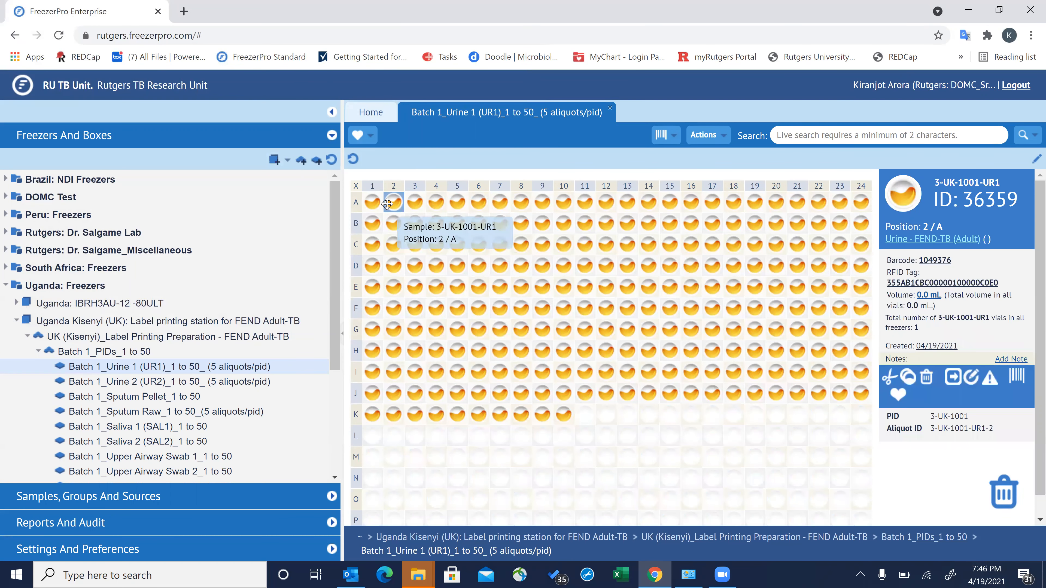
click(357, 188)
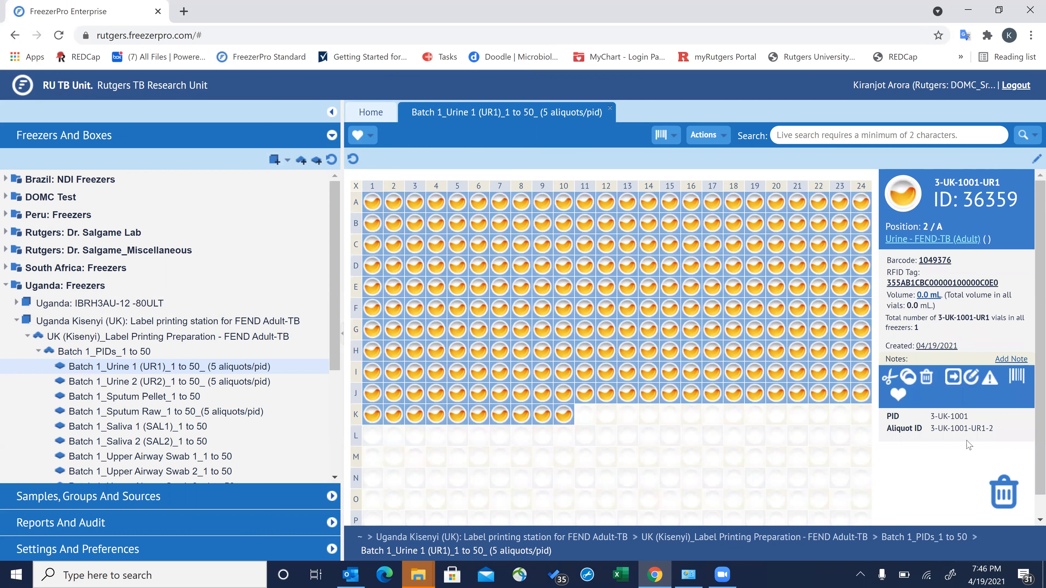
click(1019, 380)
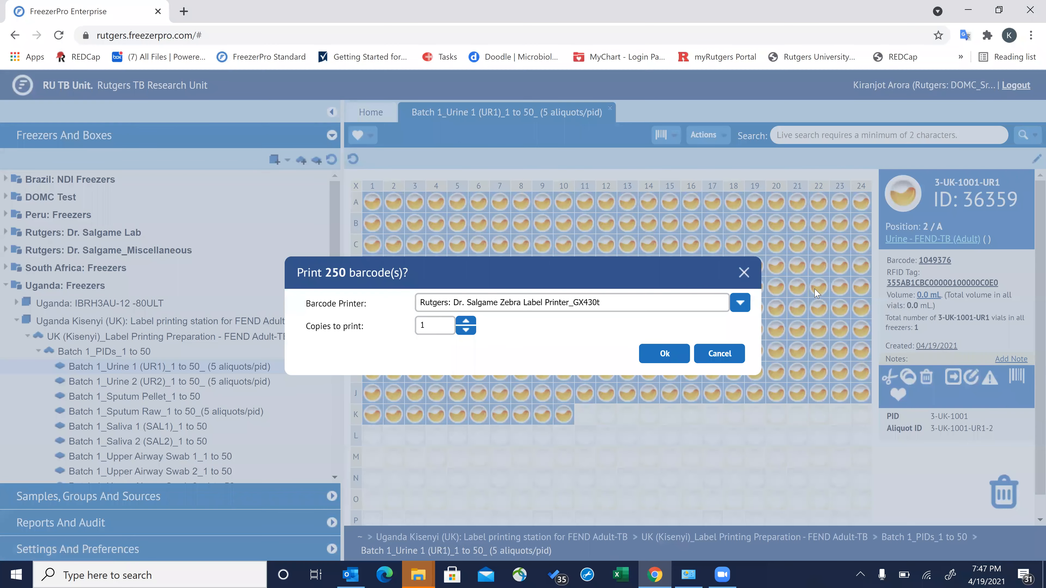
click(745, 302)
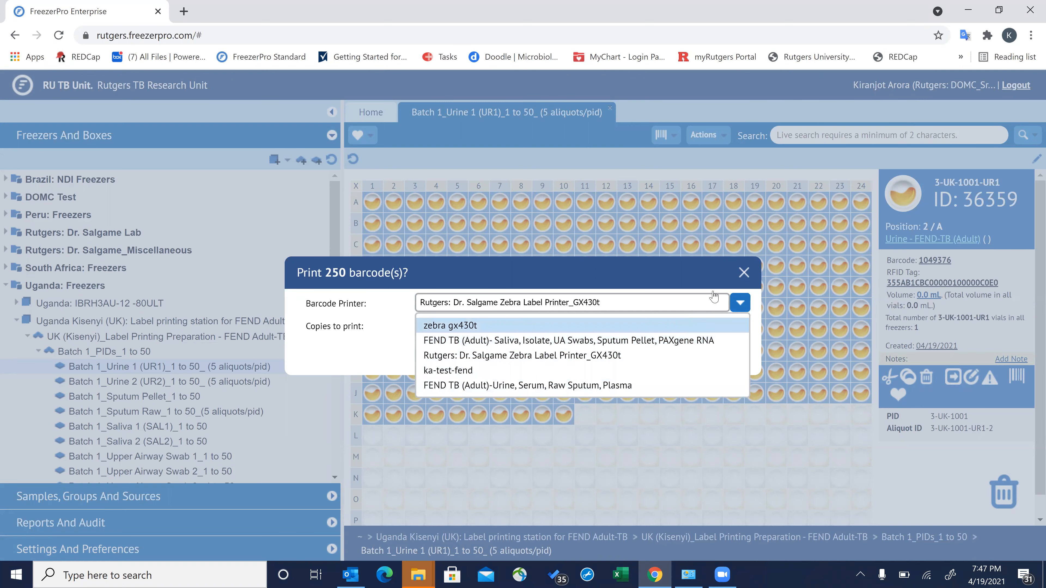
click(646, 341)
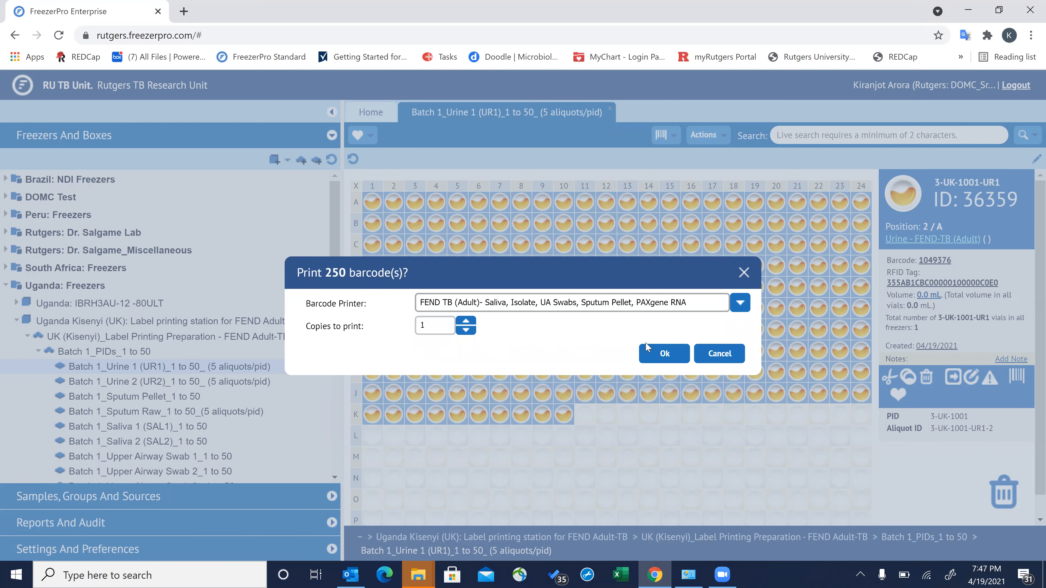
click(648, 348)
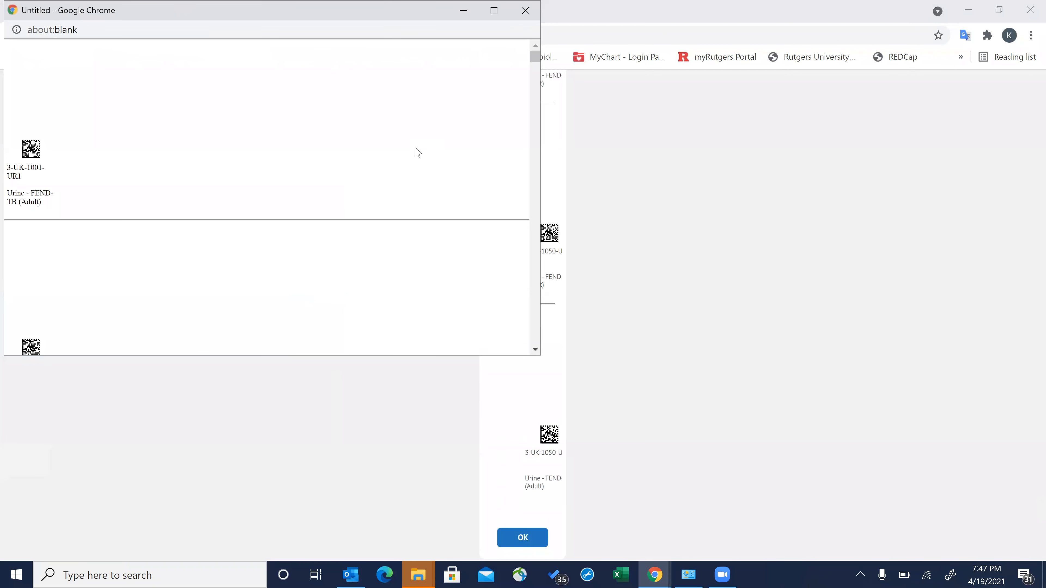
Step: Open the print settings of the generated labels, try 2 copies, and close the labels without printing
right_click(416, 150)
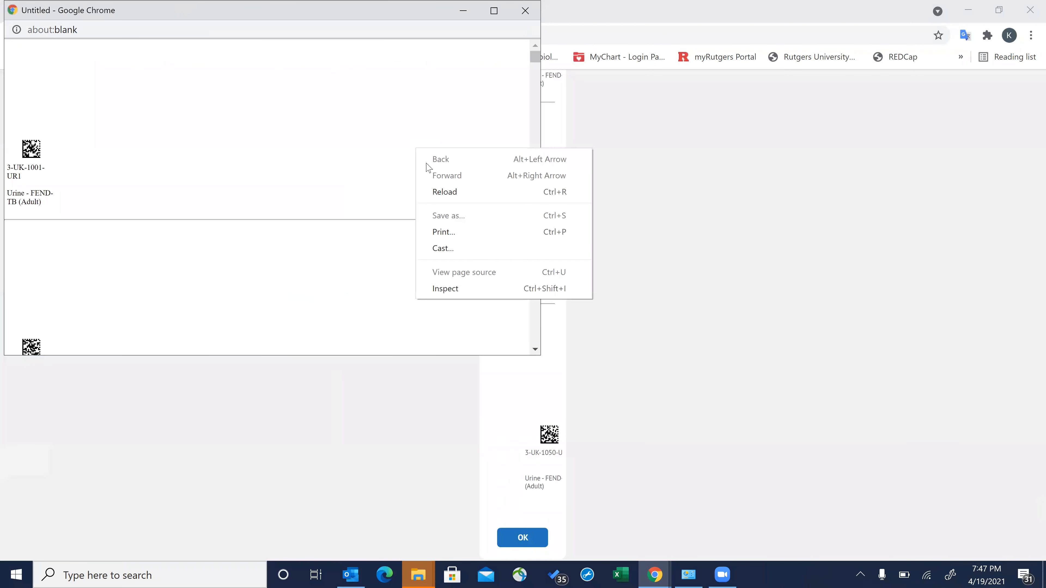
click(462, 233)
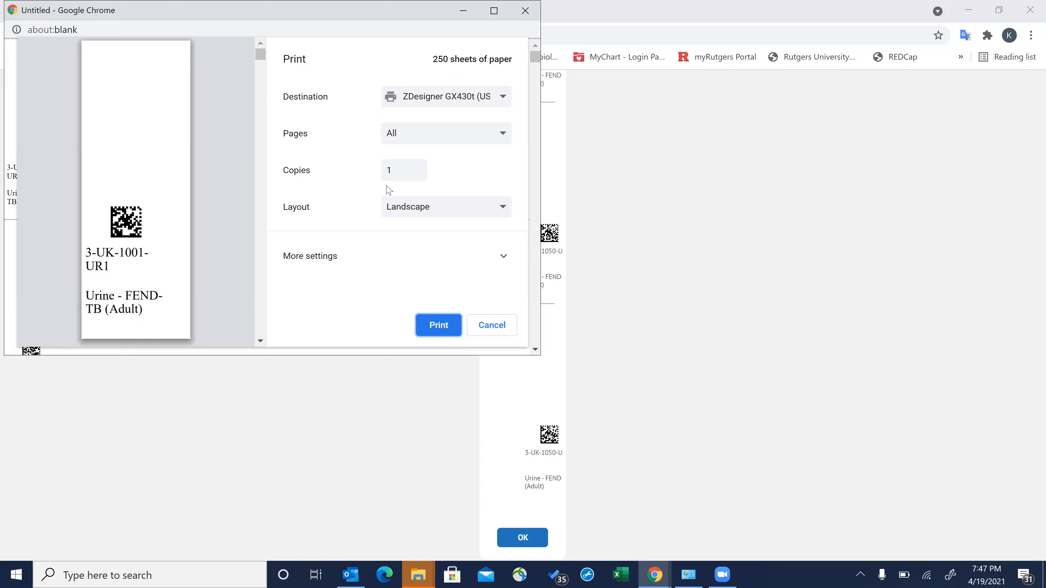
click(417, 167)
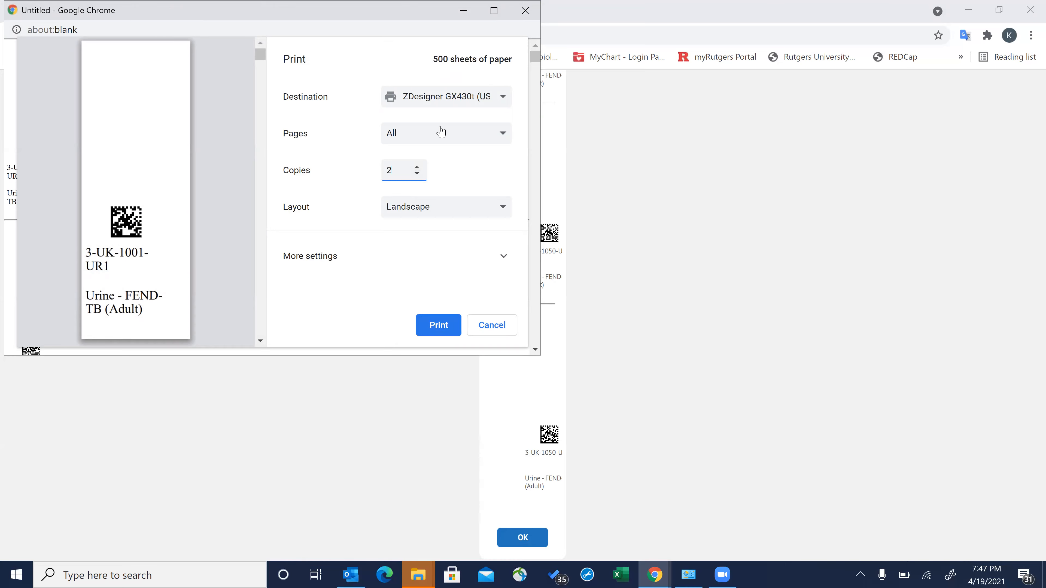
click(417, 174)
click(526, 17)
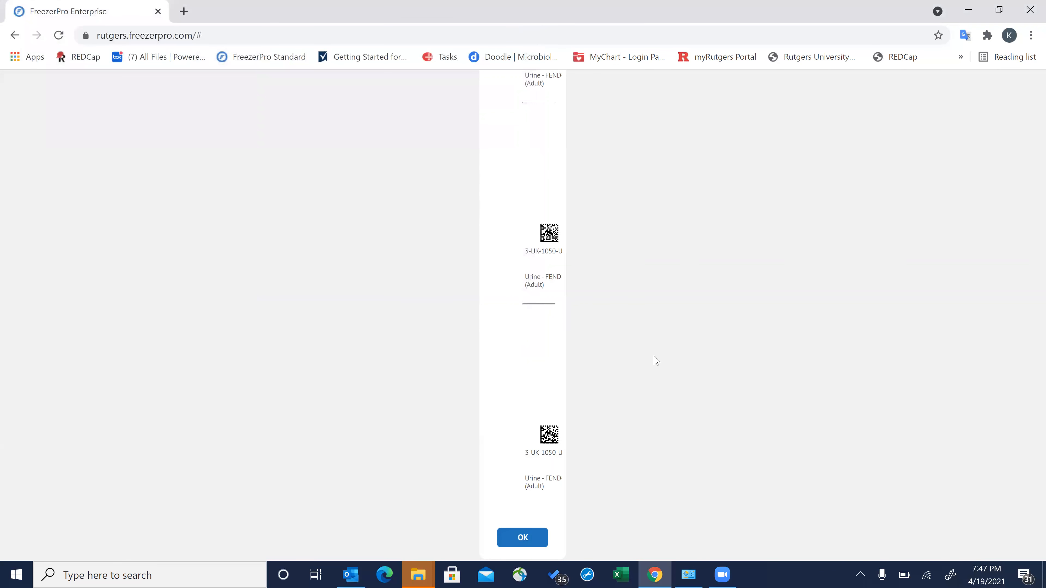
click(523, 537)
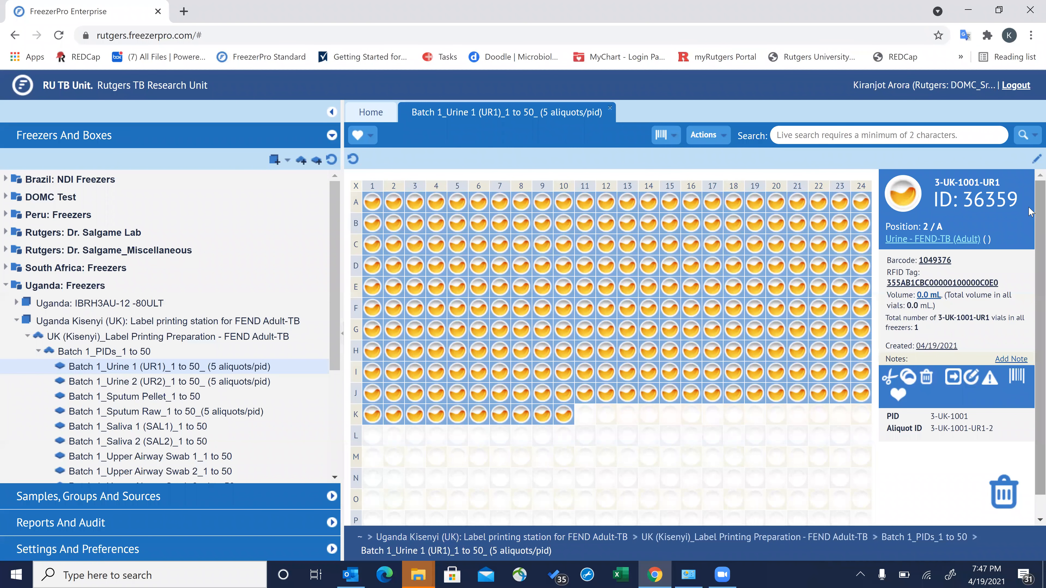
Step: Clear the vial selection by choosing the empty well 11/M, and view single vials one at a time from 1/A to 16/C
scroll(1028, 211, down, 1)
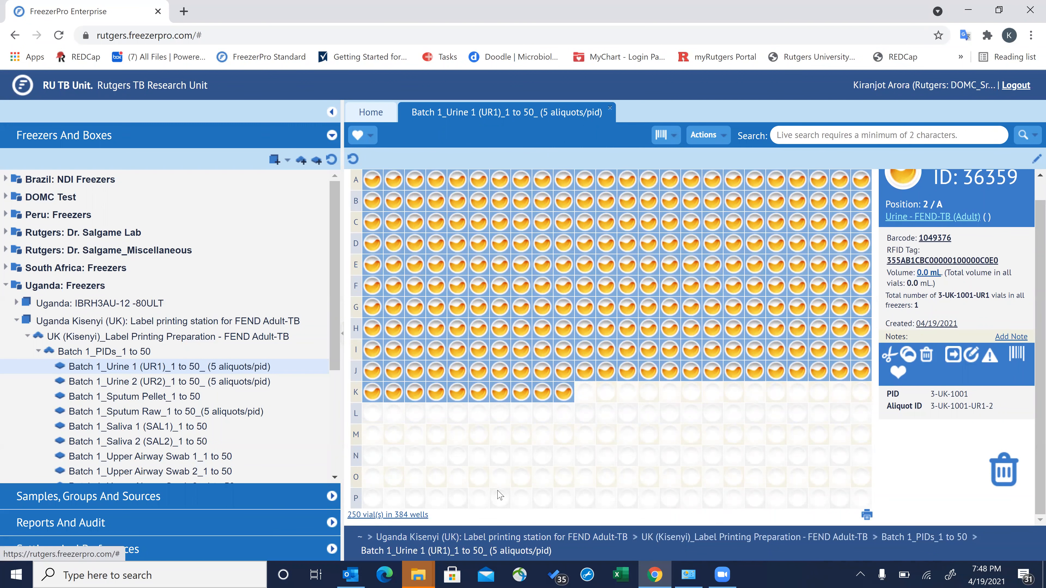
click(585, 435)
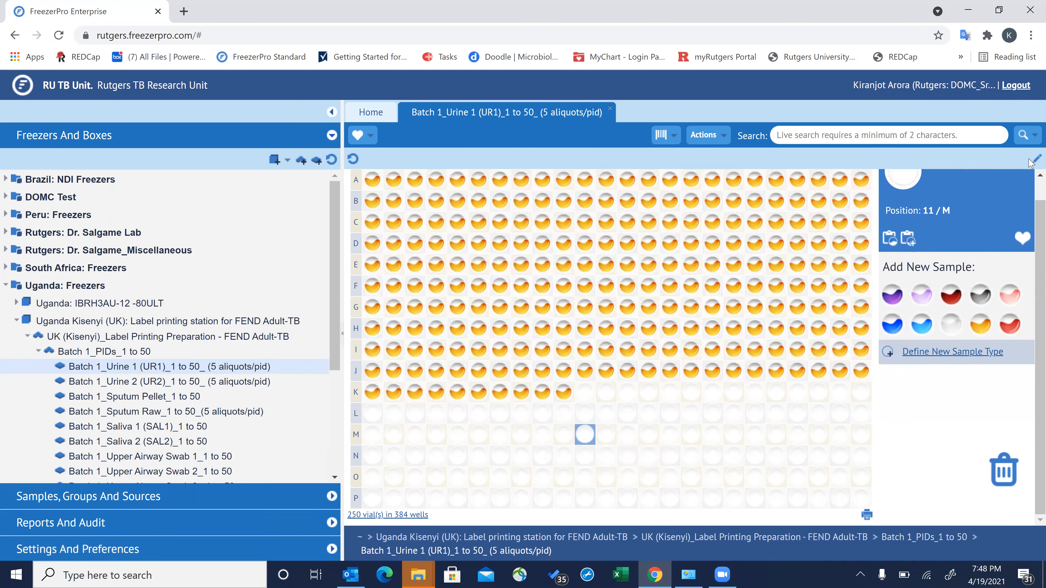
scroll(1033, 184, up, 1)
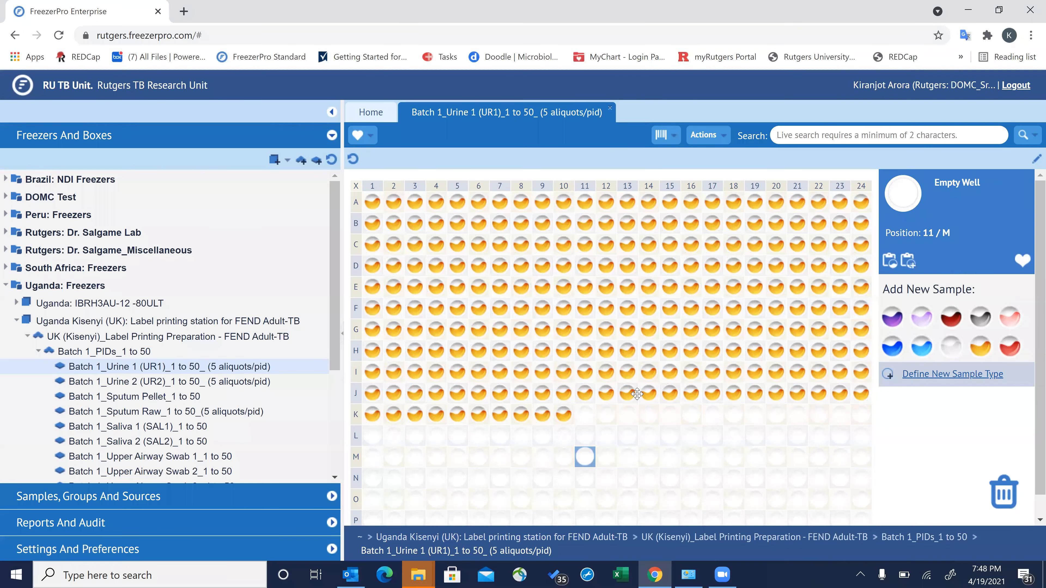
mouse_move(639, 398)
click(373, 202)
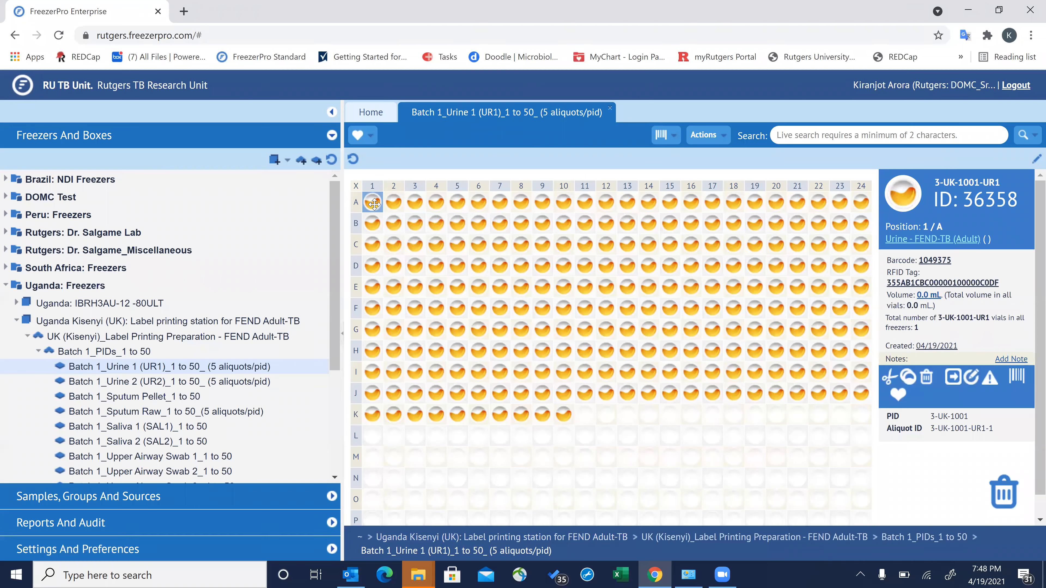
click(474, 255)
click(577, 259)
click(692, 241)
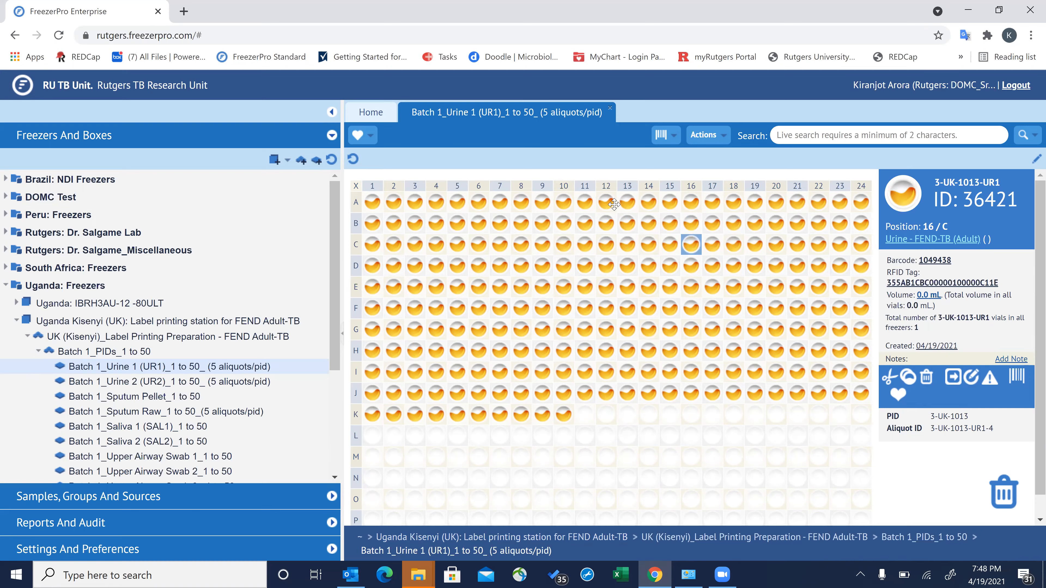
Step: Select the vials at positions 1/A, 5/C, 9/B, 14/C, 14/F, 19/G and 22/D together
click(374, 204)
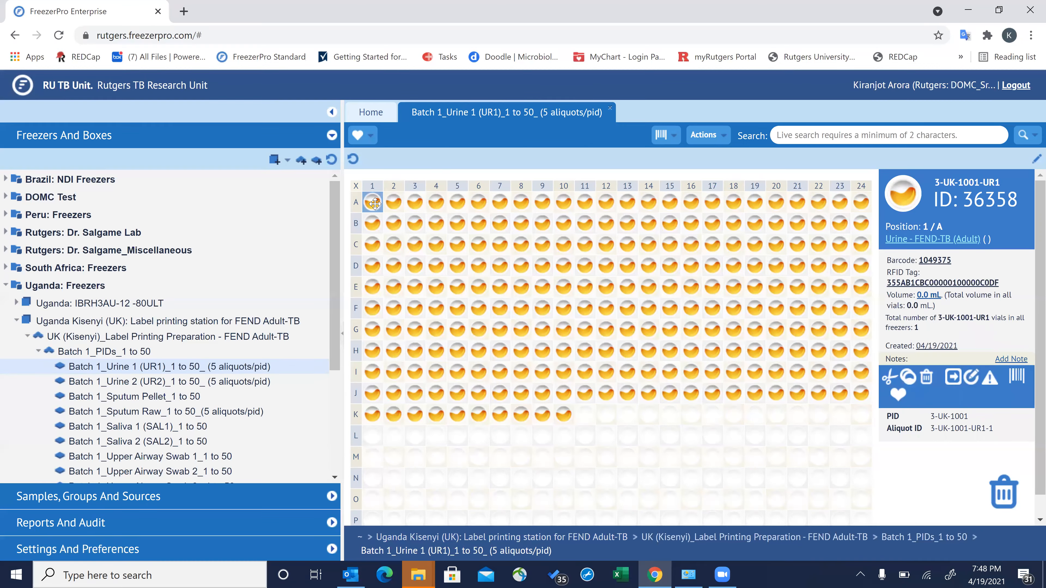
click(457, 246)
click(543, 223)
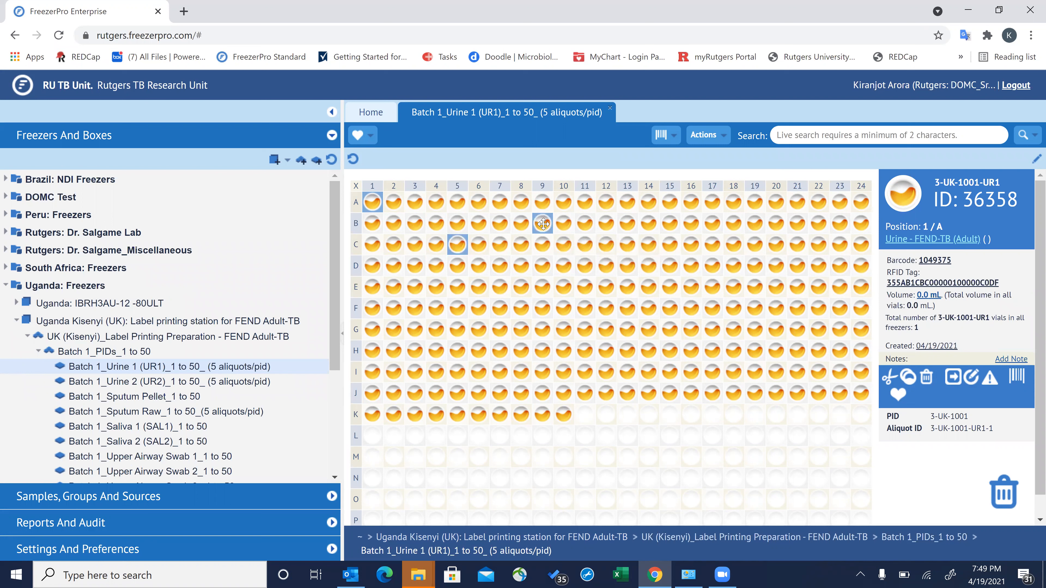
click(648, 245)
click(647, 311)
click(755, 328)
click(817, 261)
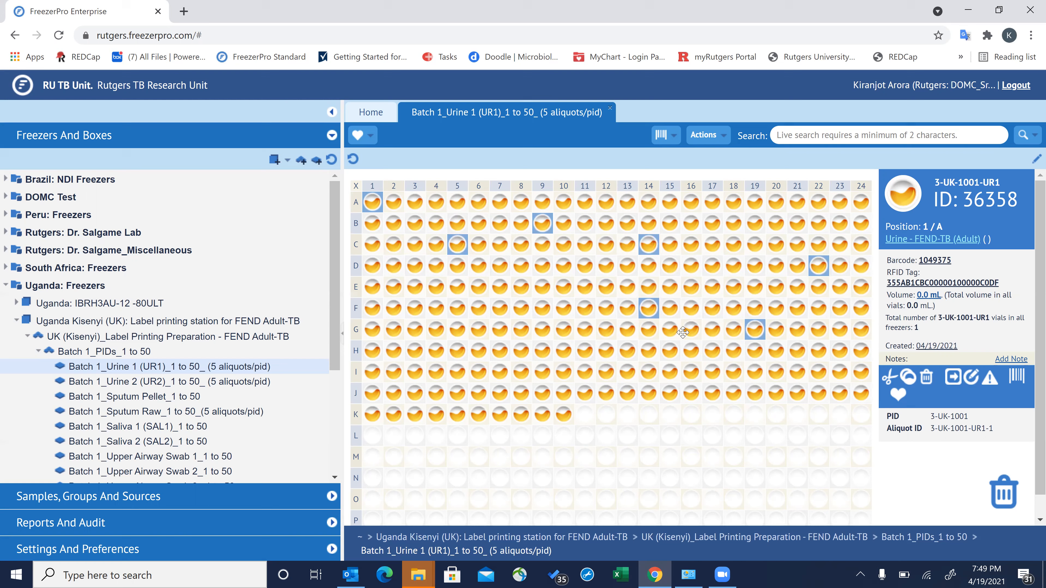
Step: Add the vials at positions 19/A, 19/C, 17/E and 15/H to the selection, and locate the barcode printing command for them
mouse_move(675, 339)
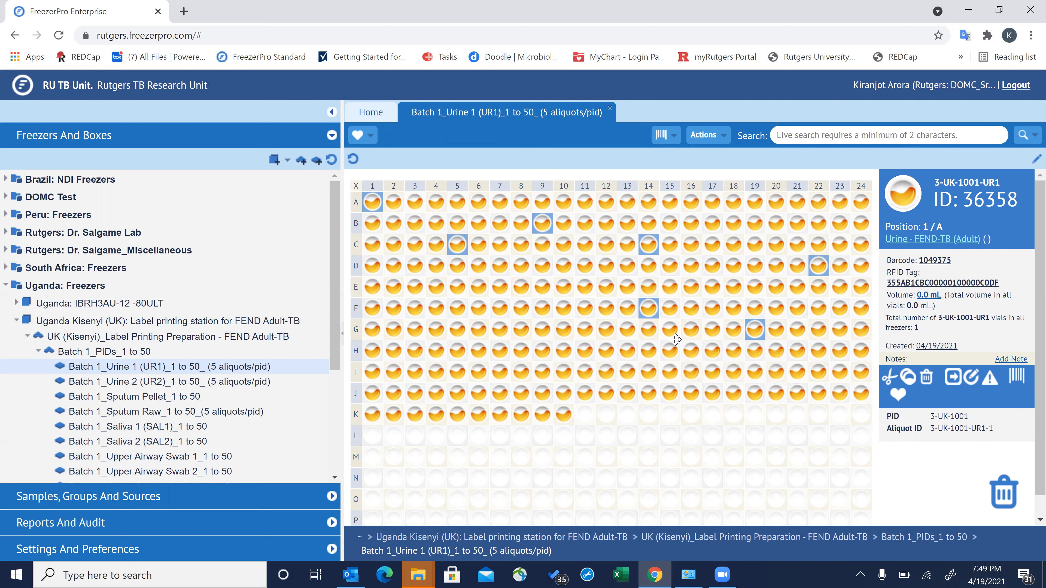
click(755, 202)
click(752, 248)
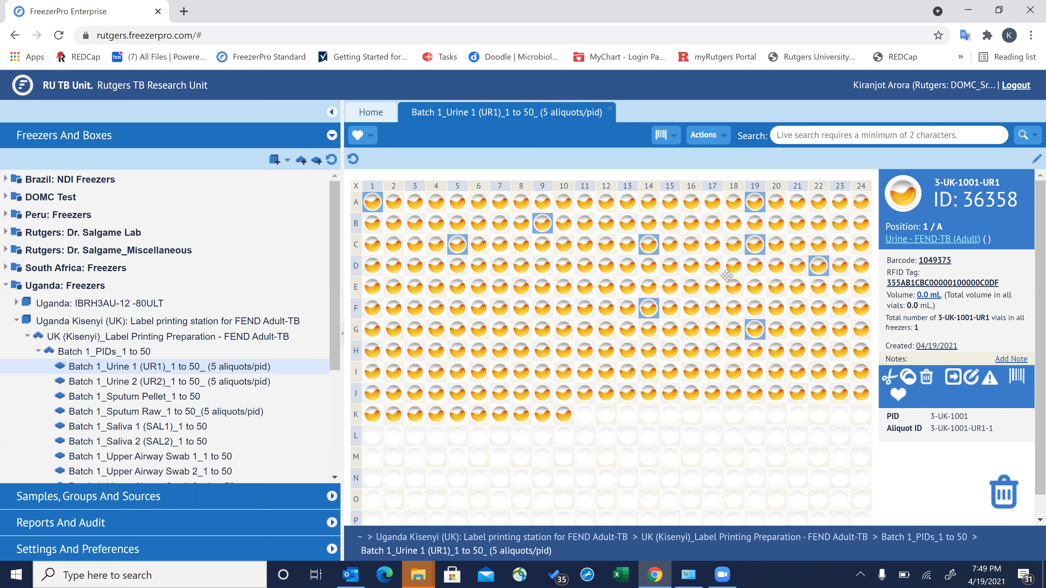
click(709, 294)
click(670, 353)
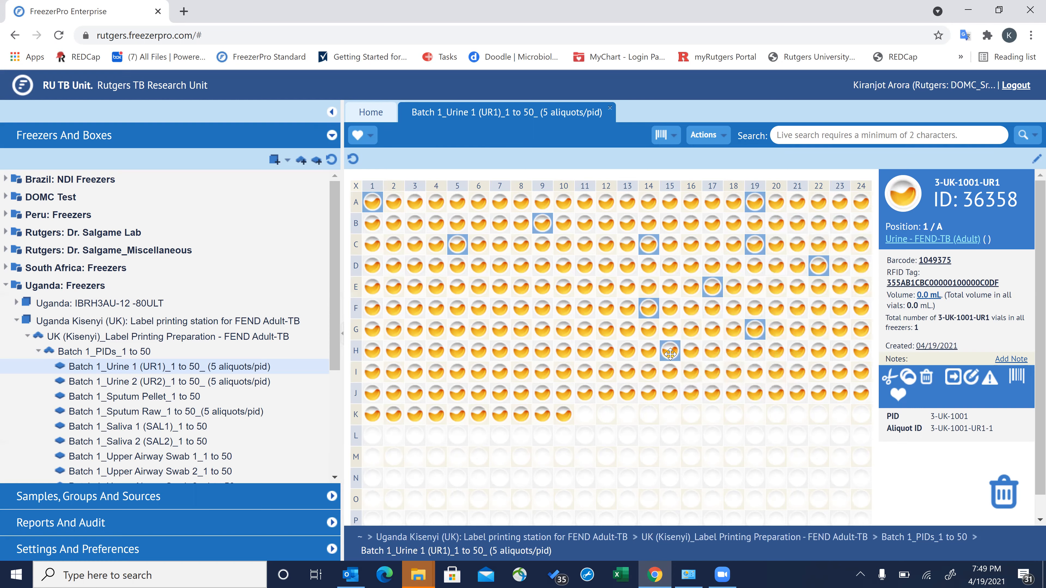
click(1014, 383)
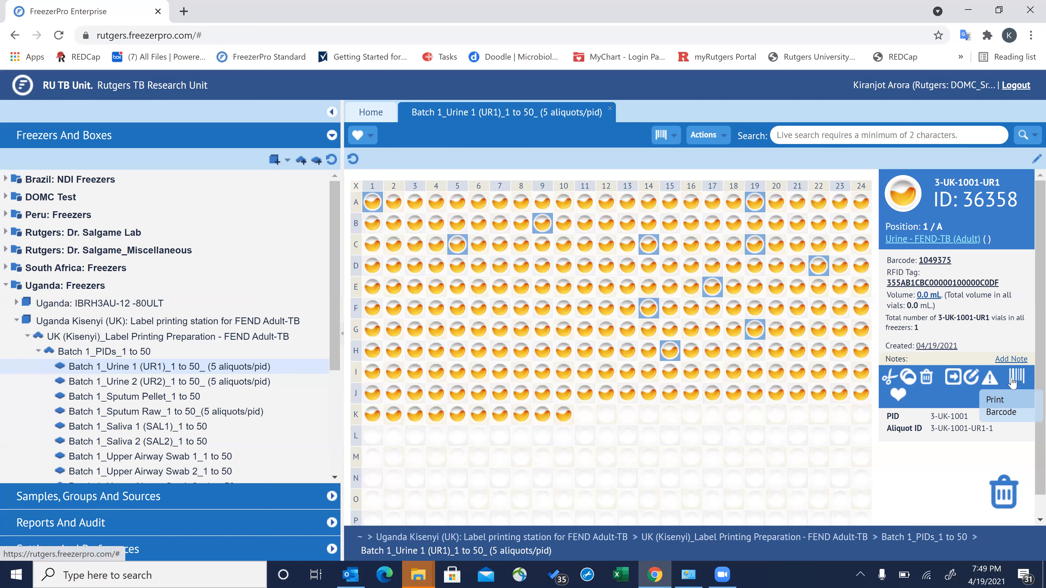
Step: Clear the vial selection by choosing the empty well 20/L, and select the whole rows A, C, E and G one at a time
click(778, 436)
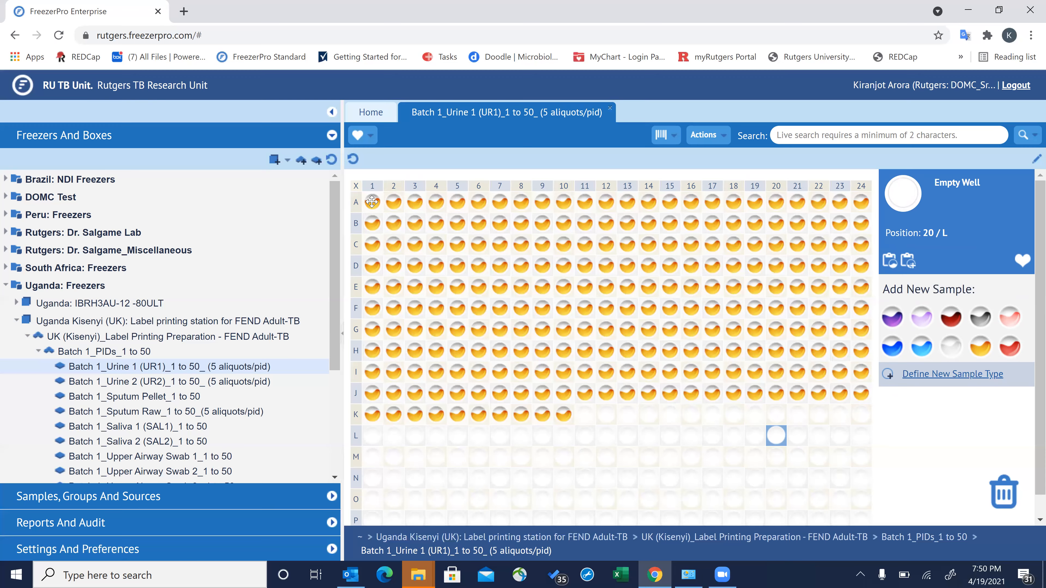
mouse_move(373, 202)
click(356, 206)
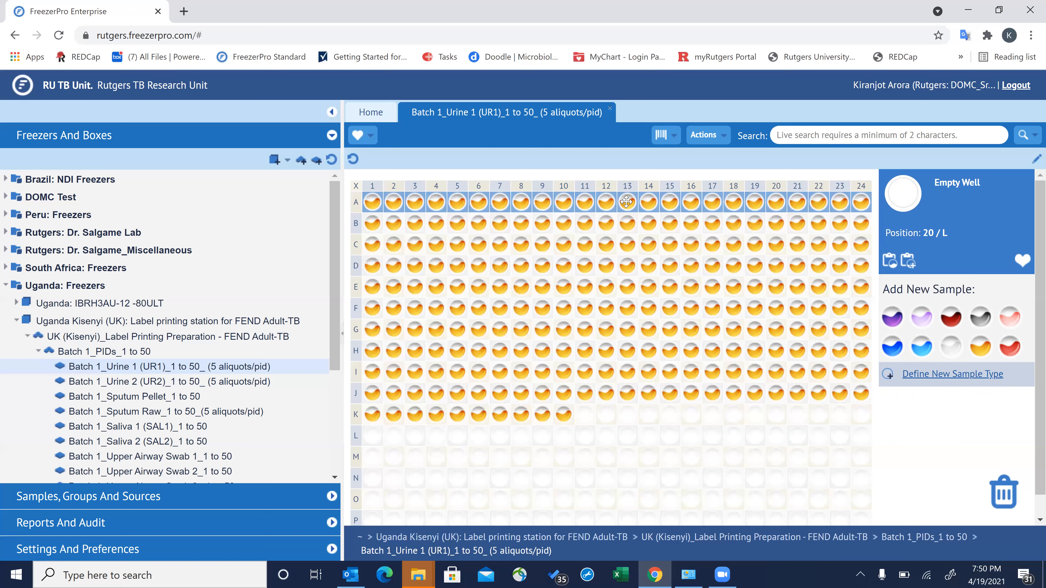
click(356, 246)
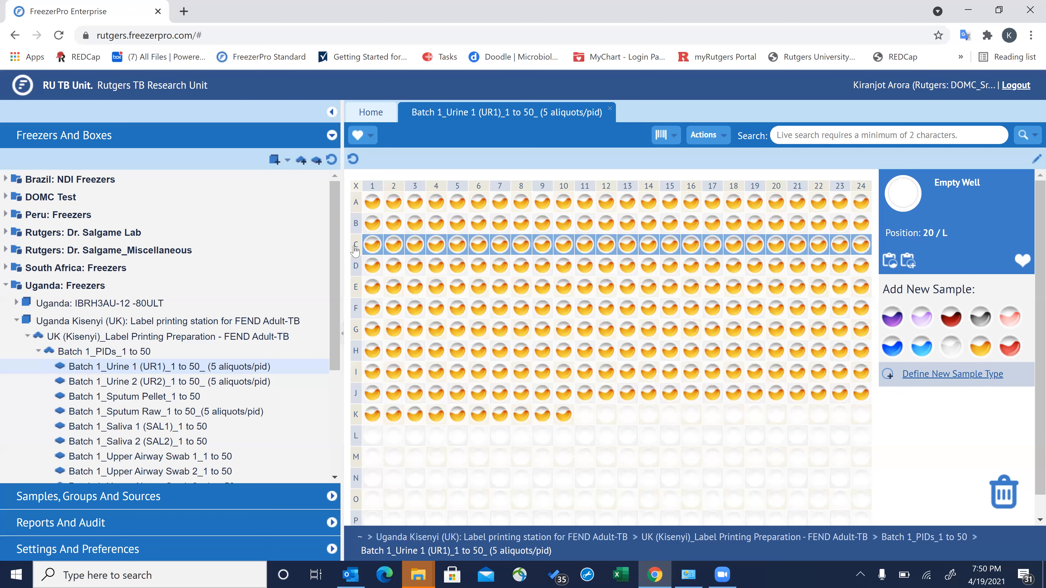
click(359, 287)
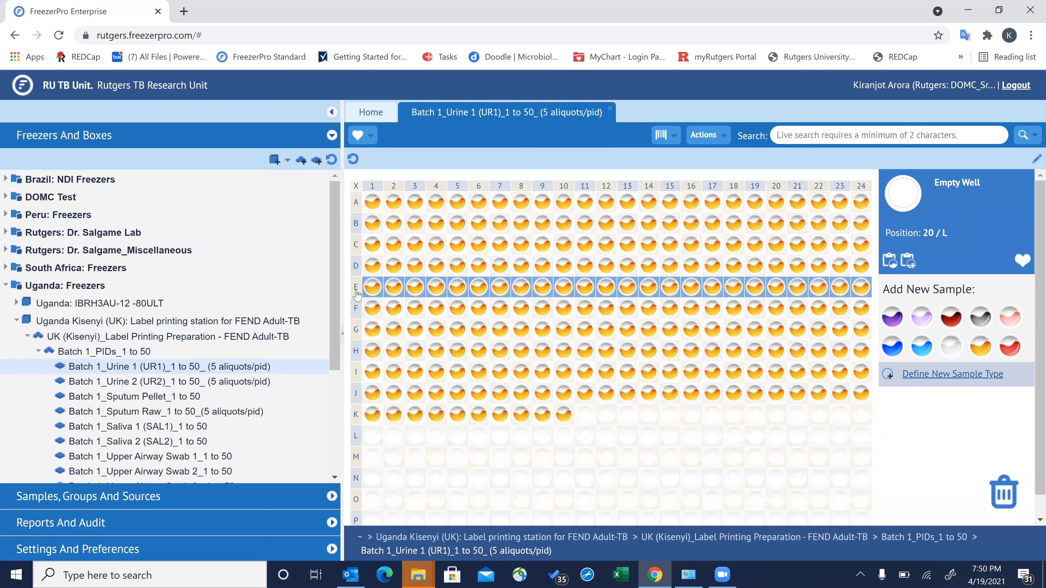
click(358, 331)
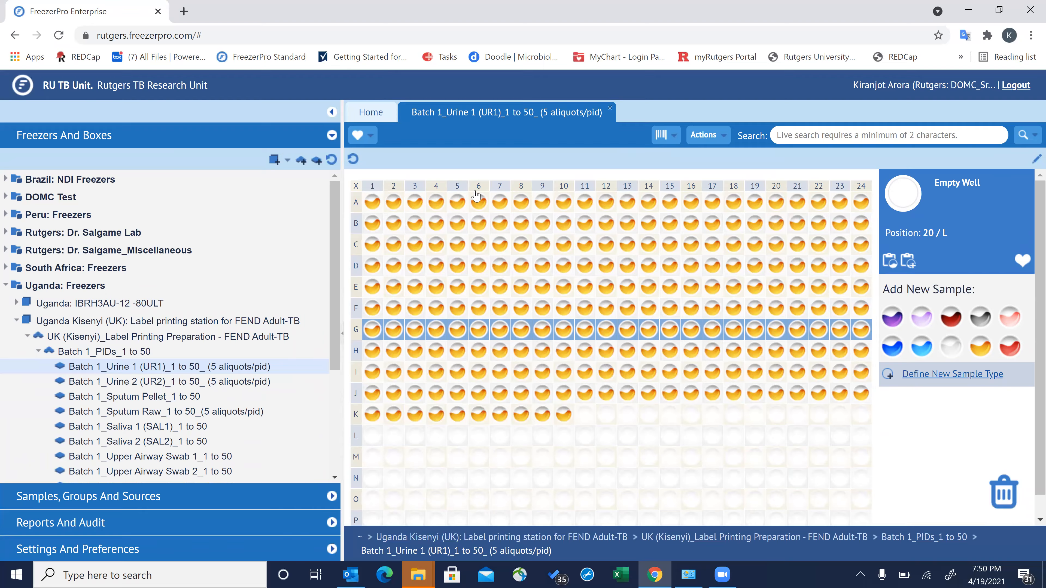
Step: Select the whole columns 4, 7, 9 and 10 of the box one at a time
click(436, 187)
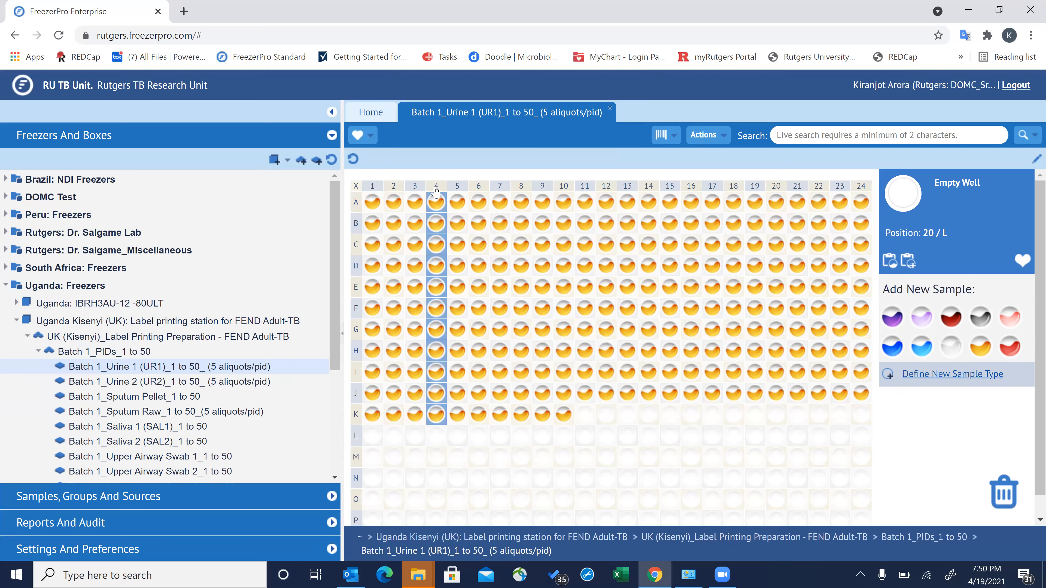
click(500, 188)
click(542, 188)
click(564, 187)
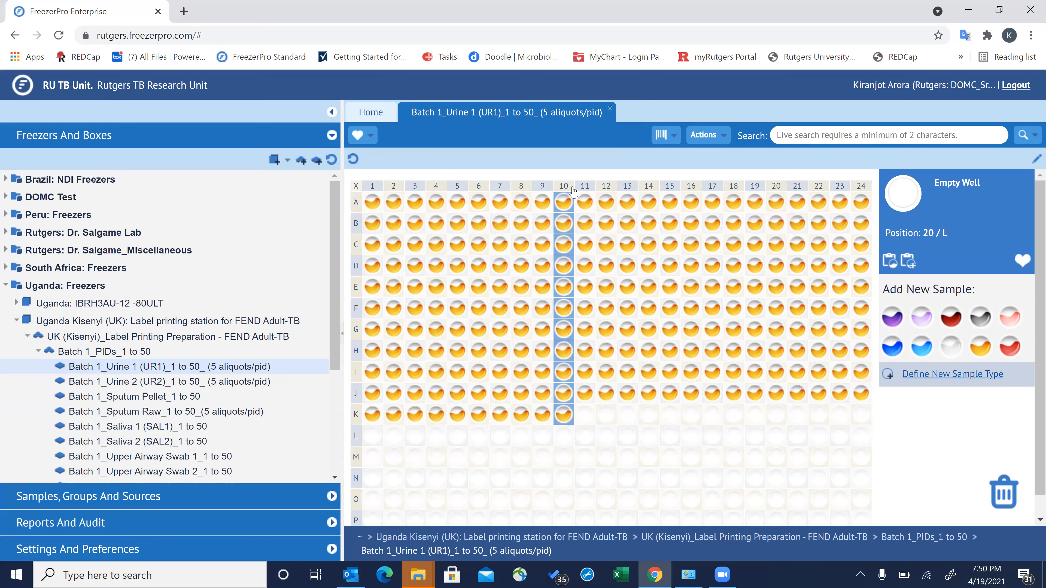
Step: Select the whole columns 14 and 17, the single vial at position 18/F, and the whole column 18 one at a time
click(657, 189)
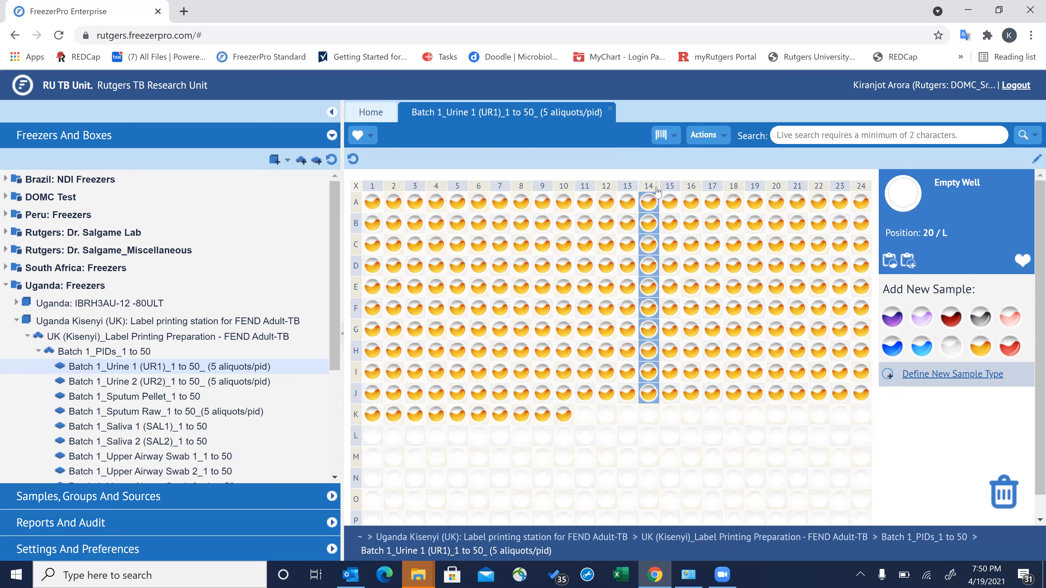
click(709, 189)
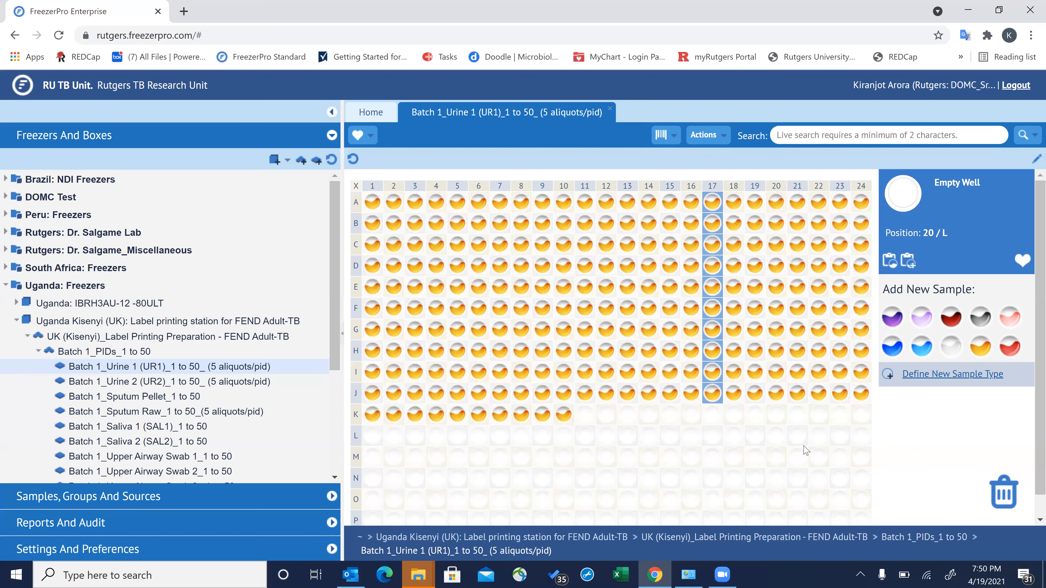
click(734, 307)
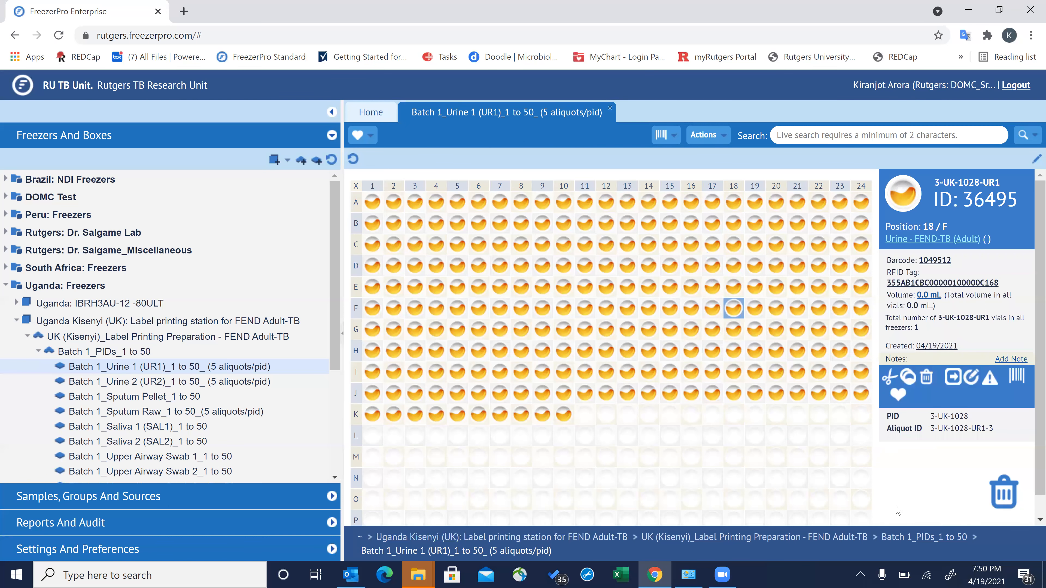
click(734, 187)
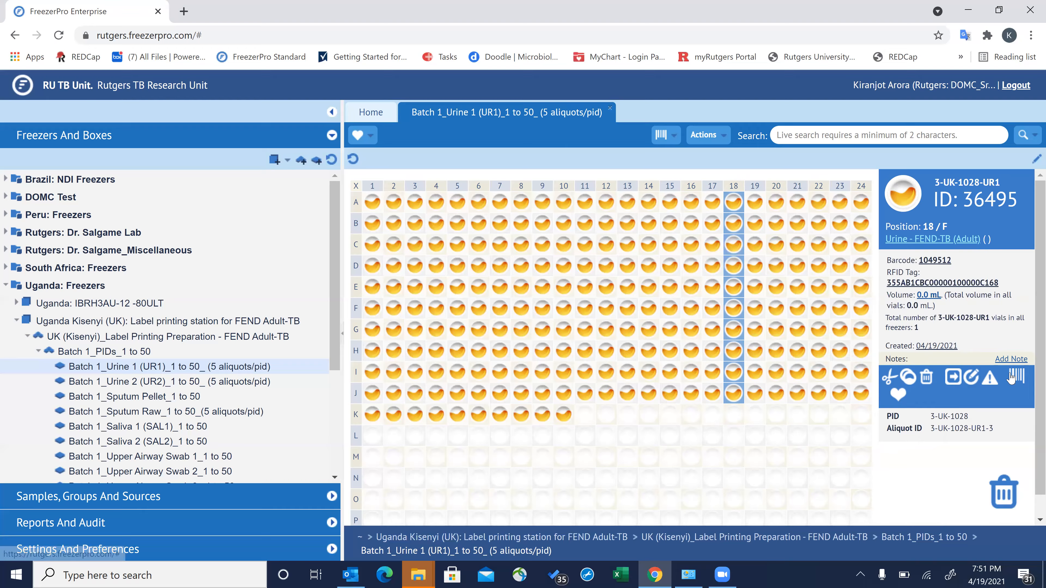
Step: Close the Urine 1 box and open the Batch 1_Sputum Pellet_1 to 50 box
click(611, 108)
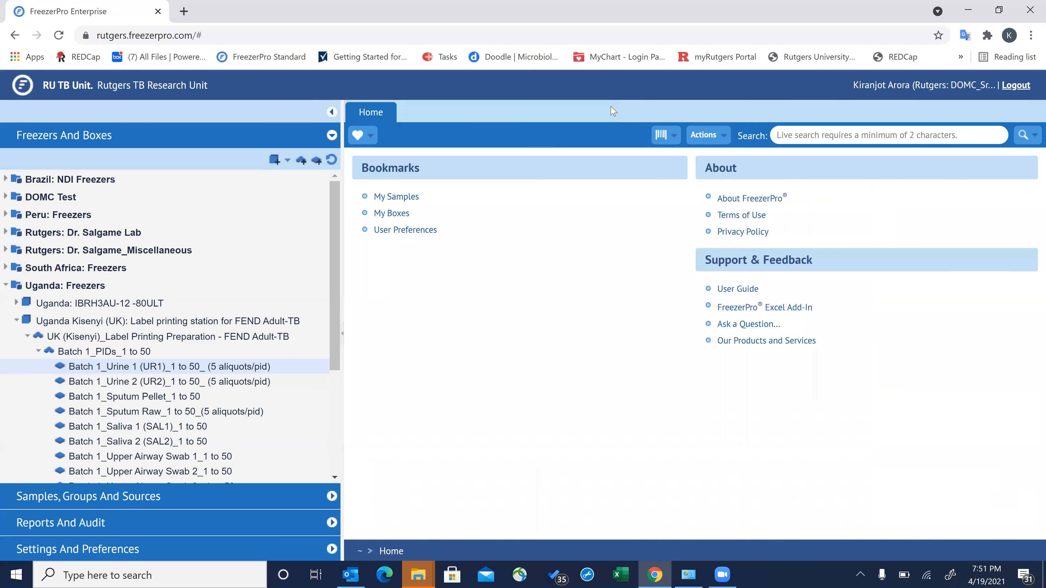
click(189, 399)
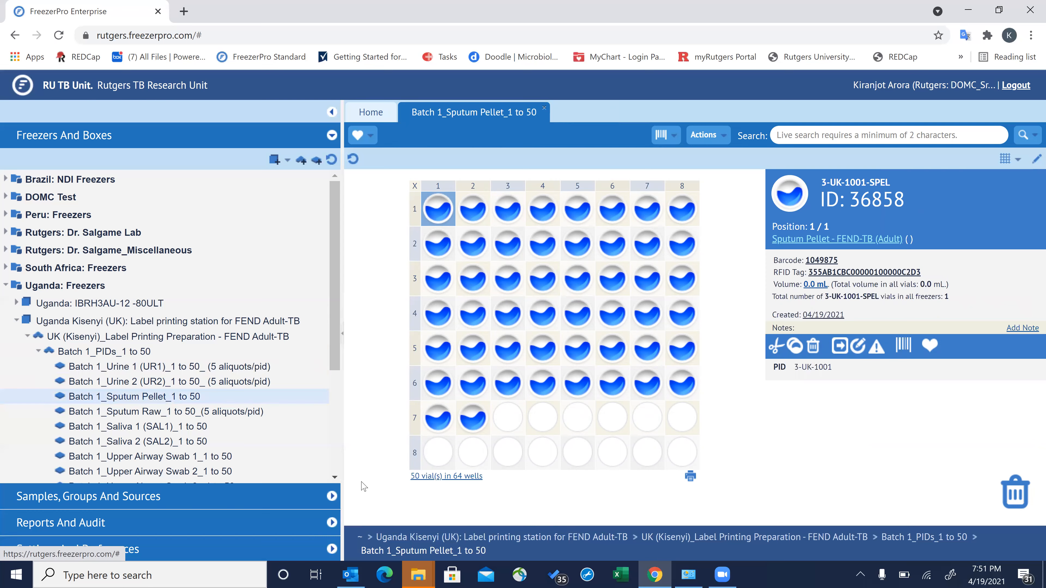
click(335, 479)
scroll(335, 480, down, 2)
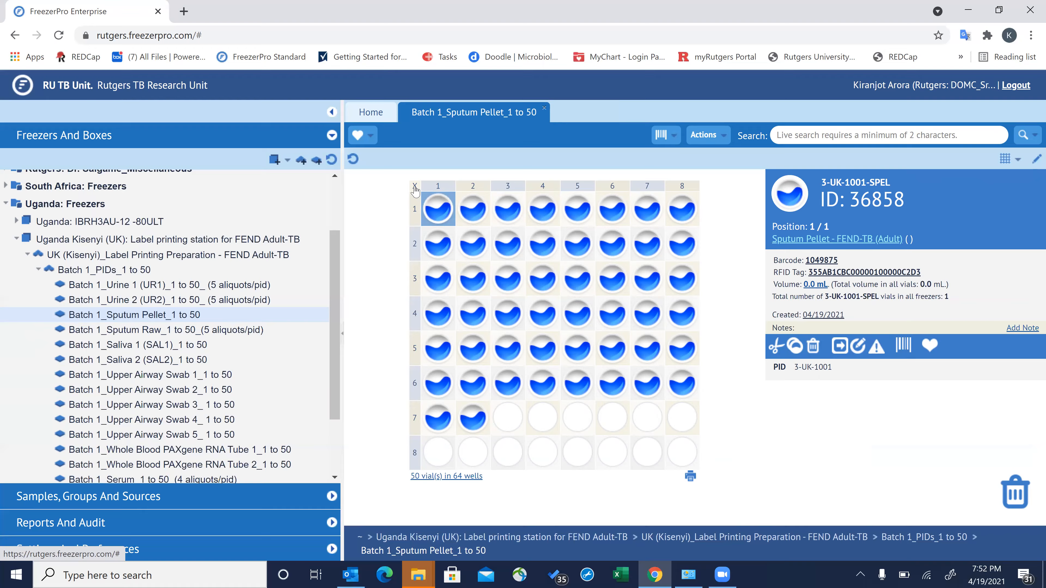
Step: Select all vials in the box and generate one barcode copy each using FEND TB (Adult)- Saliva, Isolate, UA Swabs, Sputum Pellet, PAXgene RNA
click(507, 243)
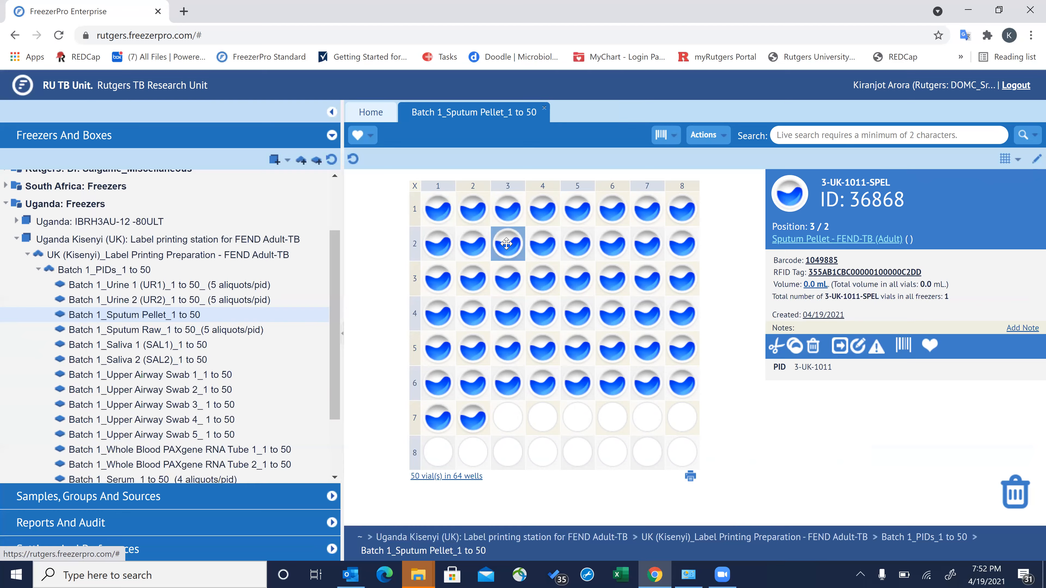
click(415, 187)
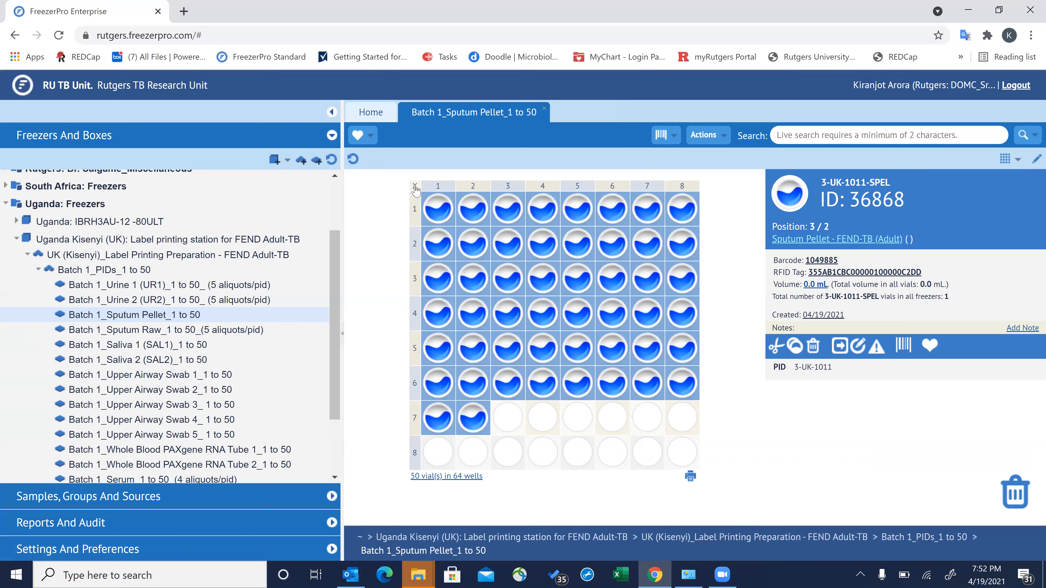
click(903, 348)
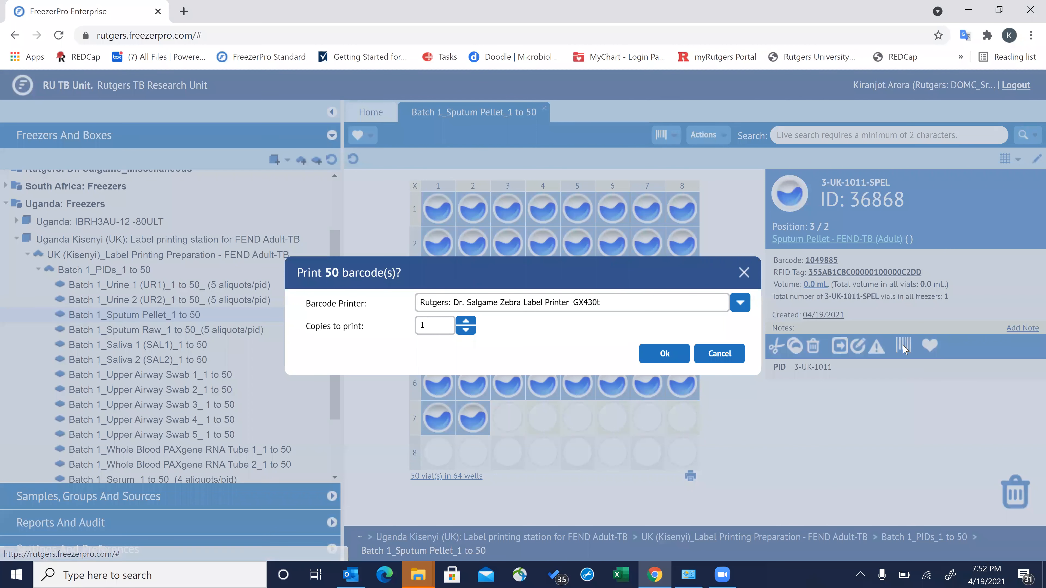
click(740, 303)
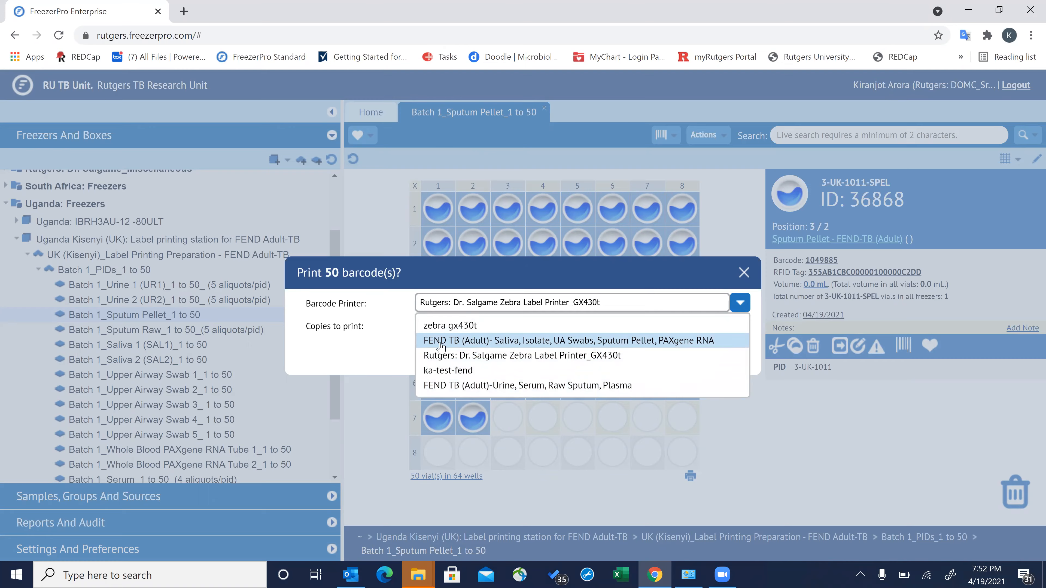
click(485, 341)
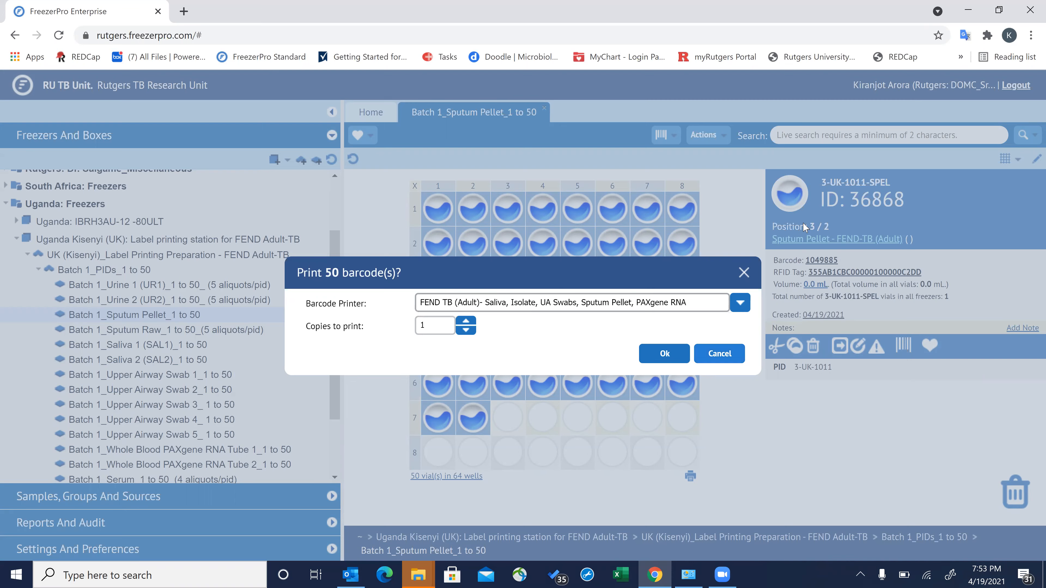
click(665, 355)
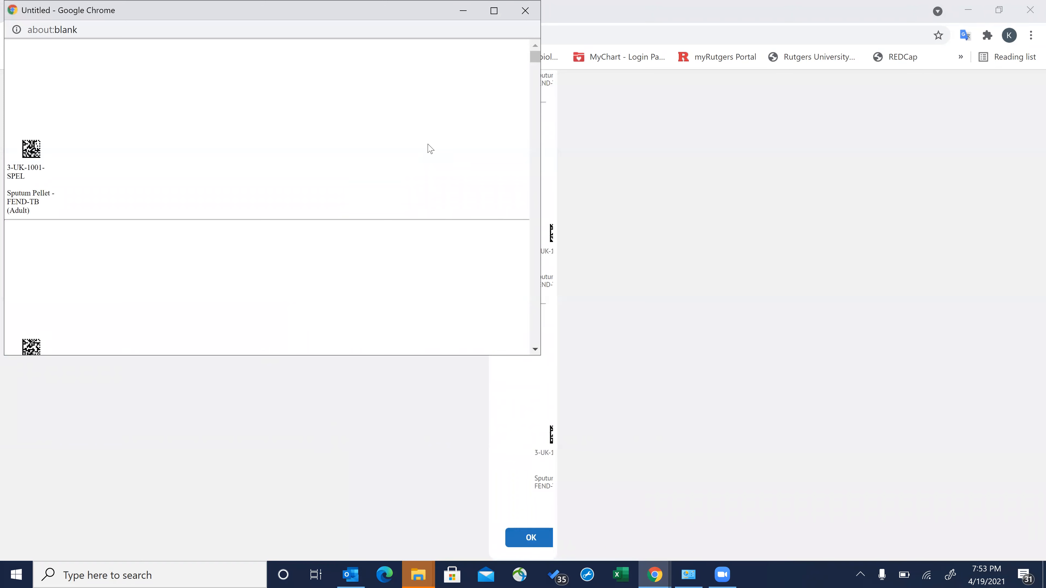
Step: Bring up the print settings for the sputum pellet labels, dismiss the FreezerPro label preview, and check the destination printer
right_click(428, 144)
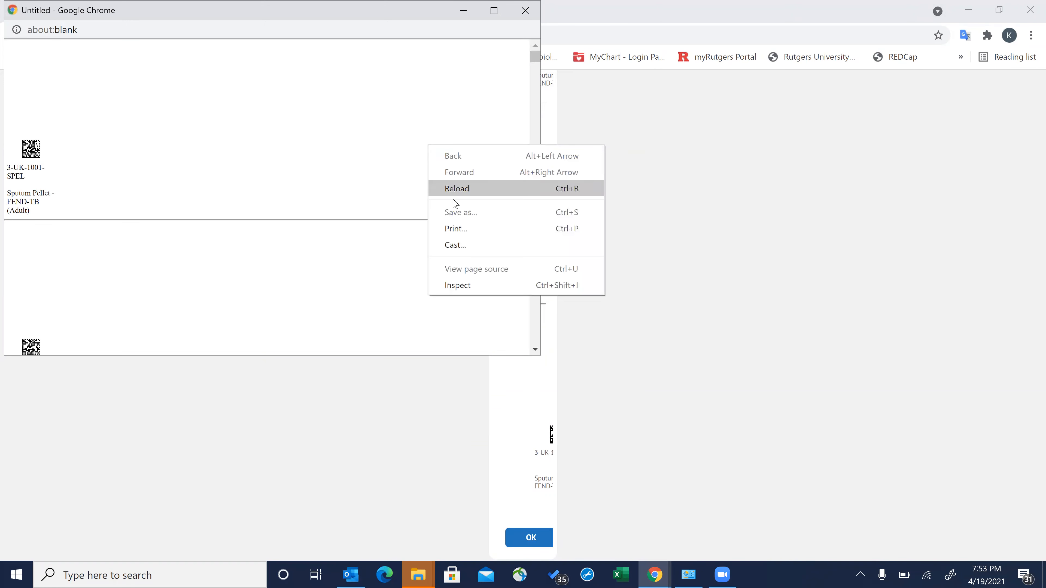
click(459, 230)
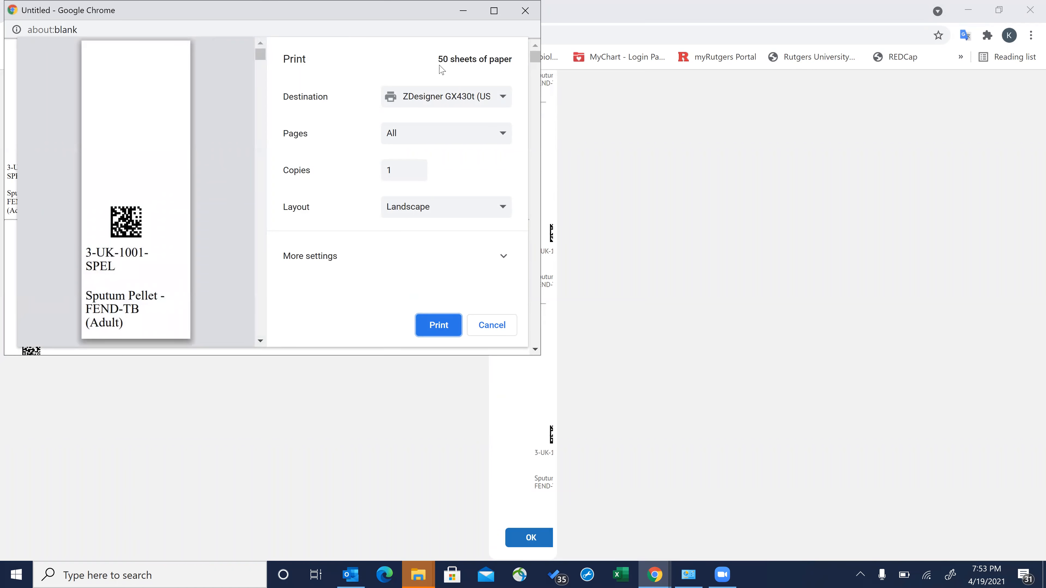
click(529, 538)
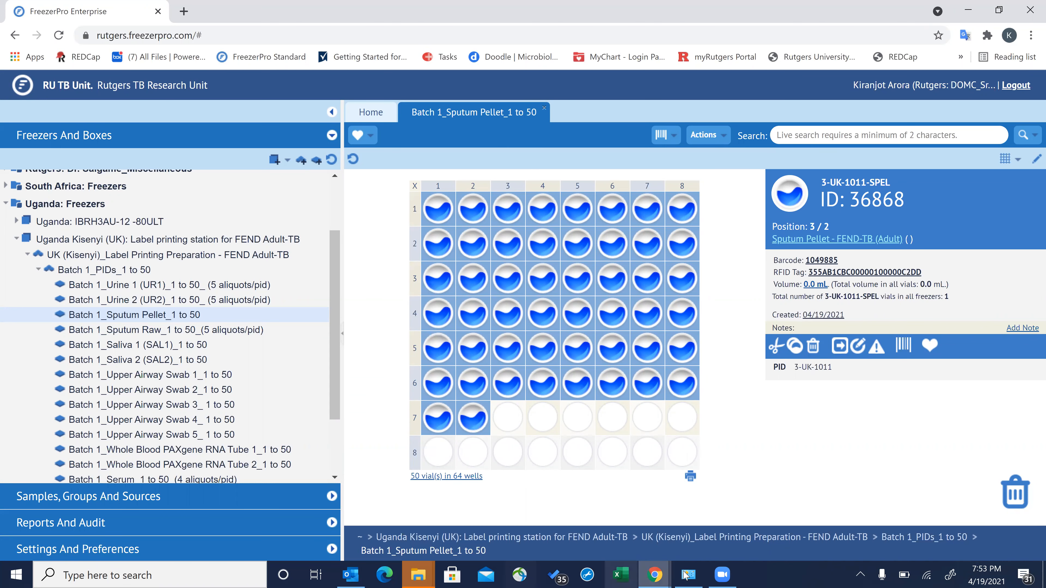
mouse_move(647, 575)
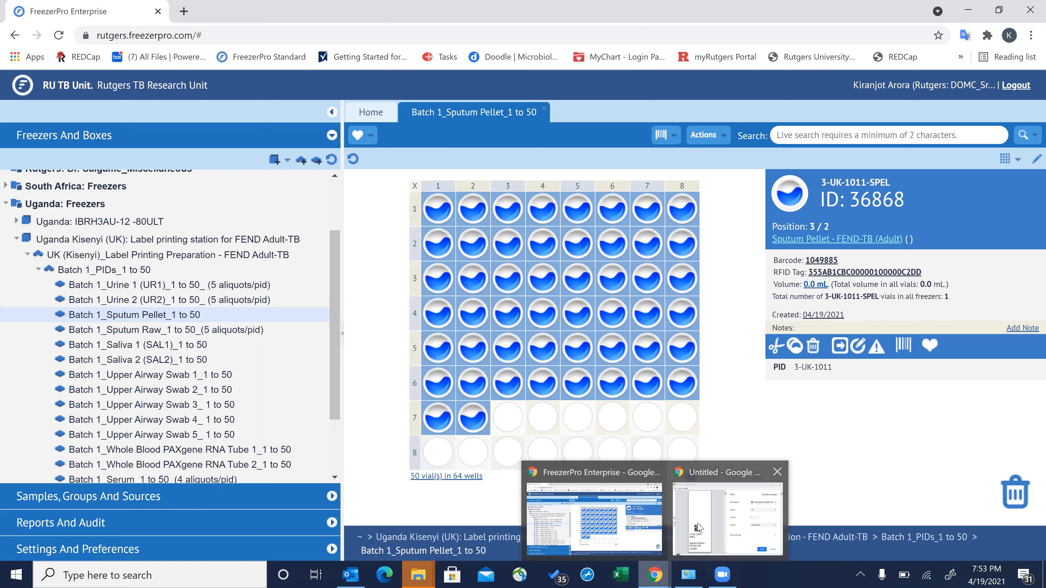
click(707, 511)
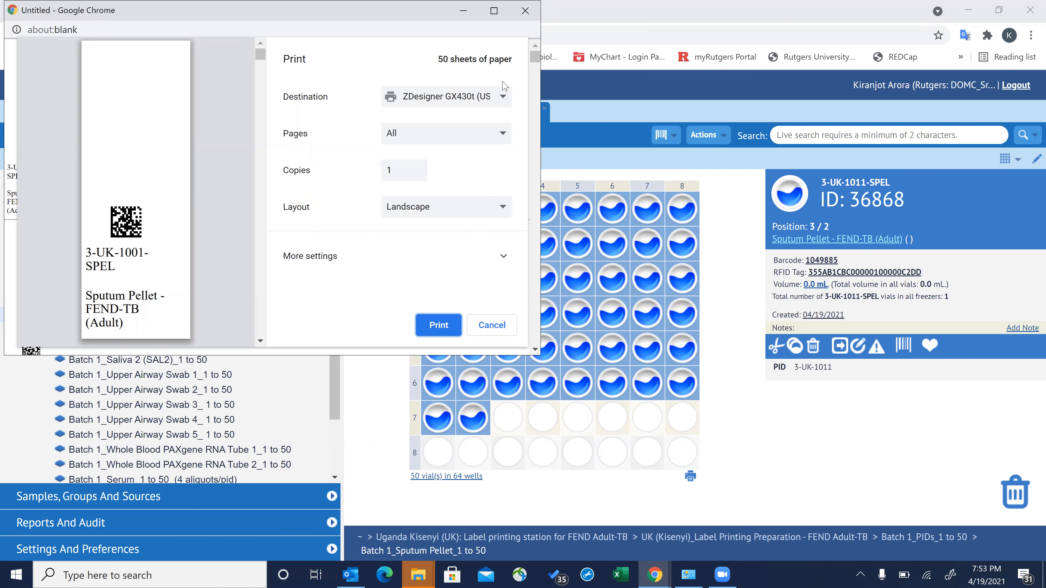
click(496, 96)
click(496, 97)
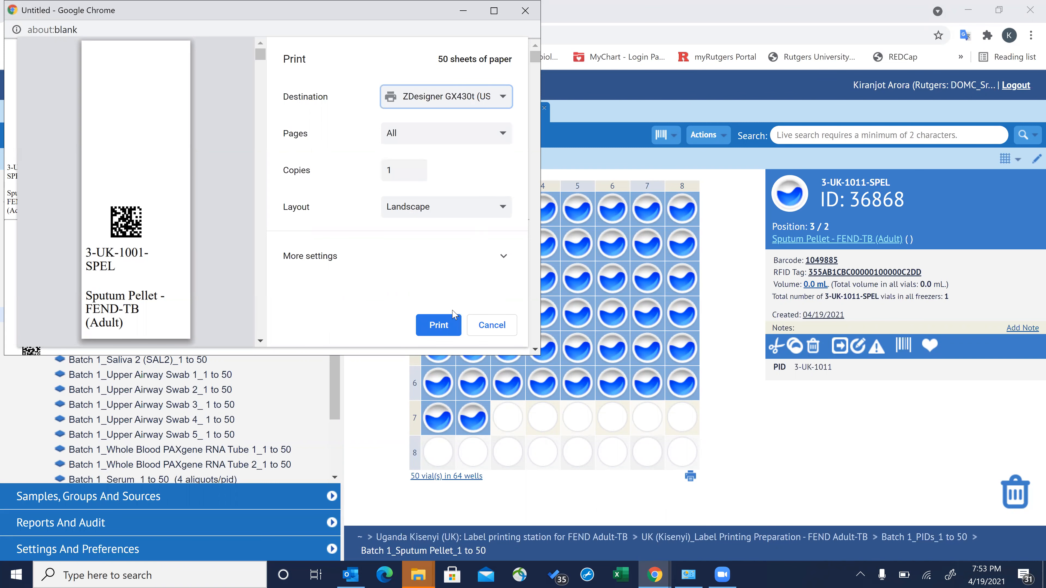
Step: Close the label print window without printing and close the Sputum Pellet box
click(525, 8)
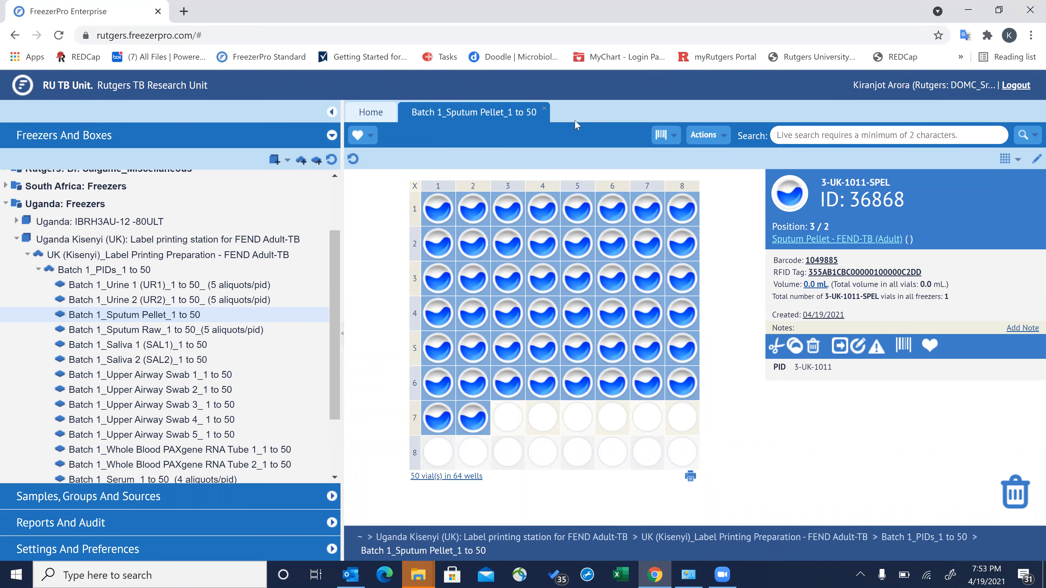
click(545, 109)
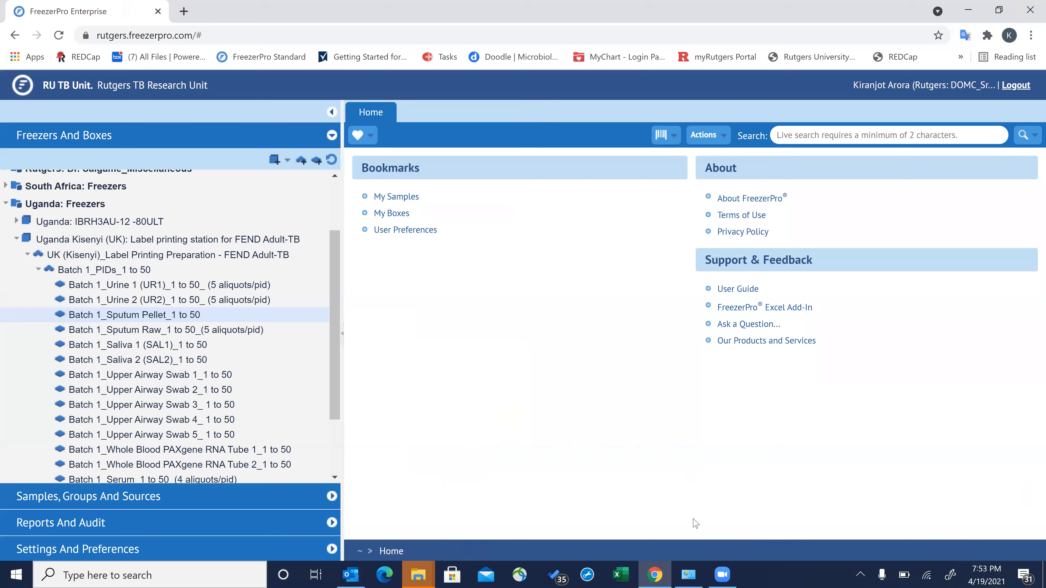
click(725, 574)
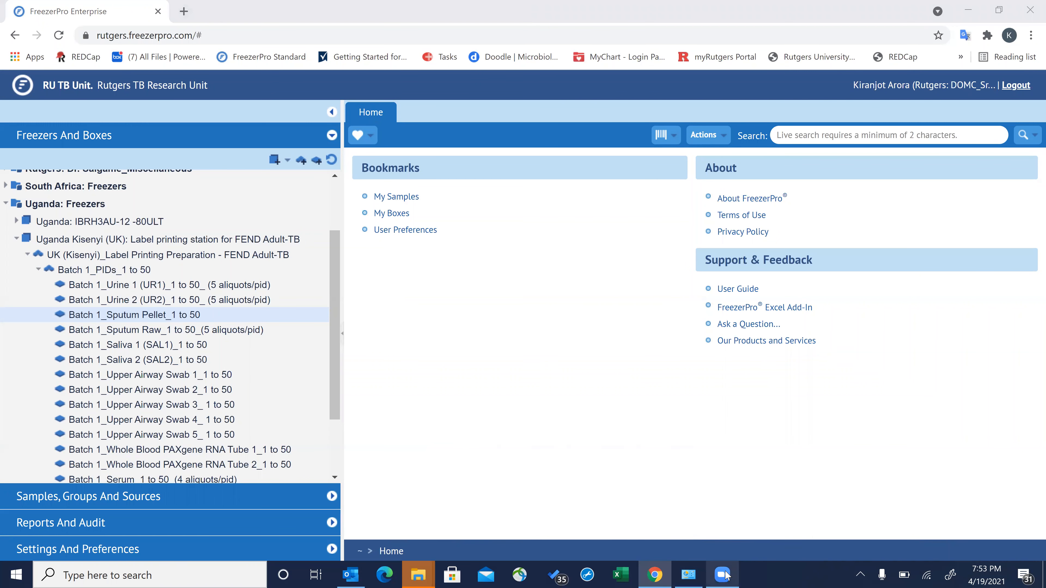